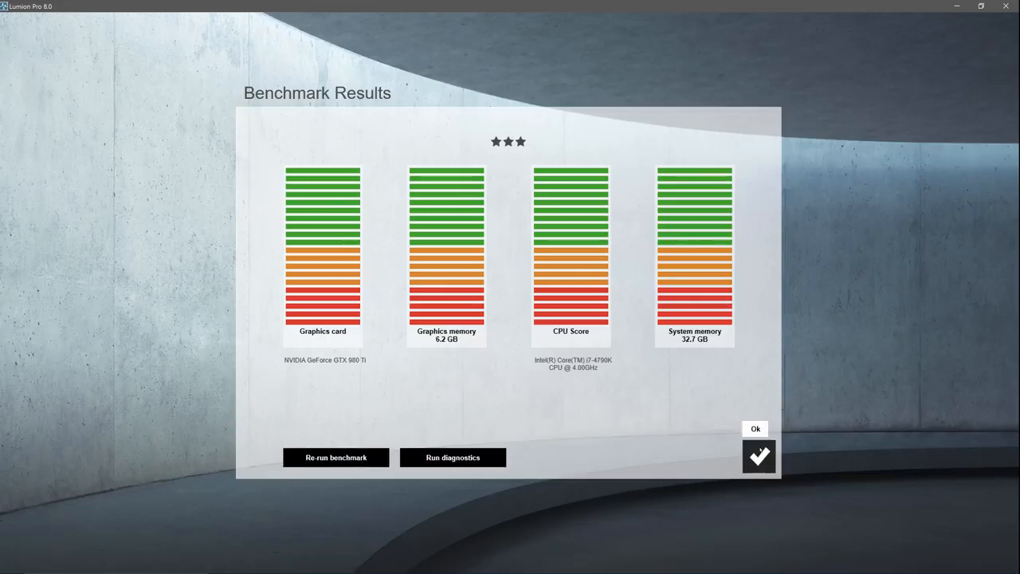
# Step: Dismiss the benchmark results and skim the linked blog post about making amazing renders in Lumion 8
pyautogui.click(758, 456)
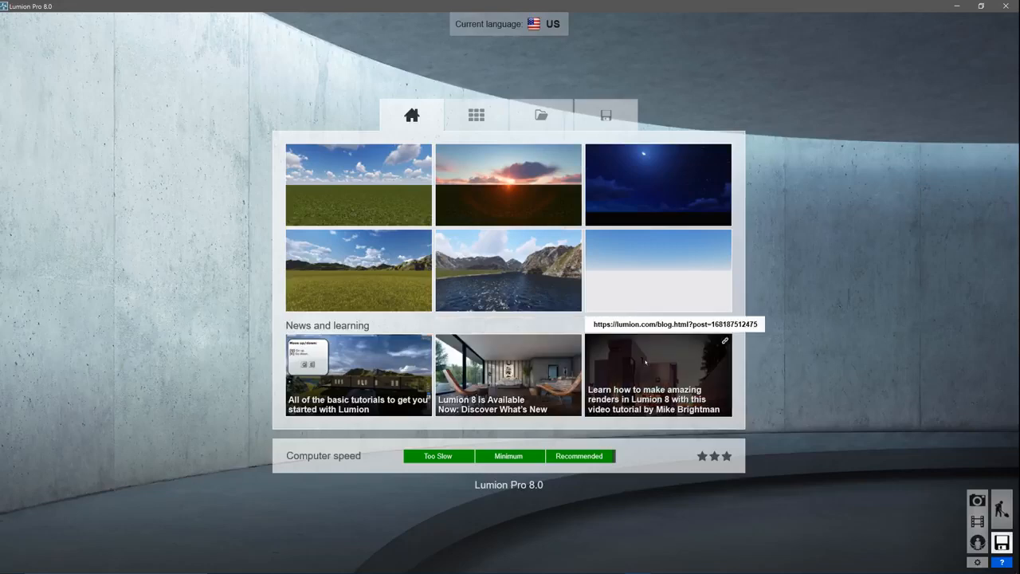
pyautogui.click(671, 364)
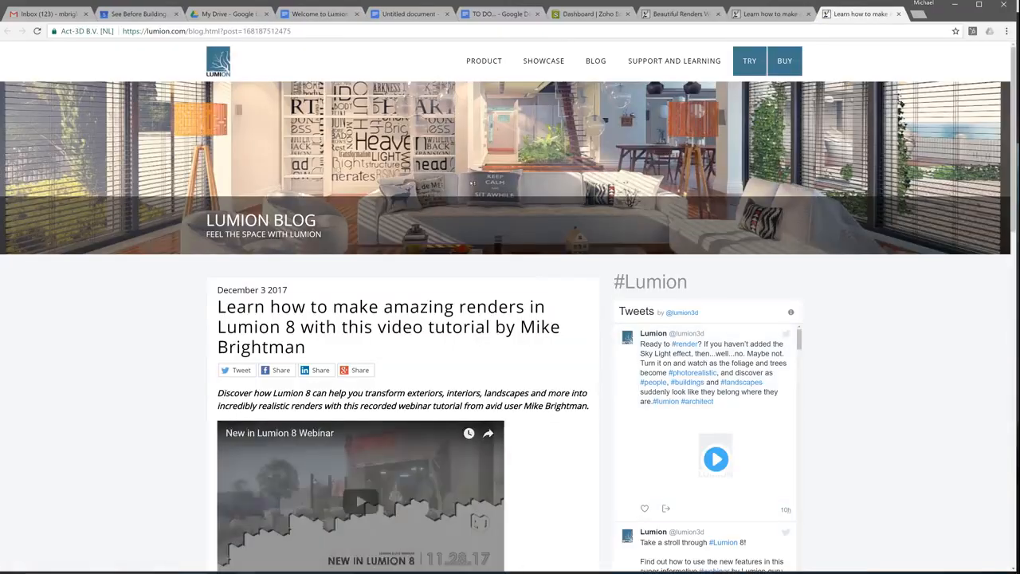
pyautogui.scroll(-4, 525, 250)
pyautogui.scroll(-3, 407, 318)
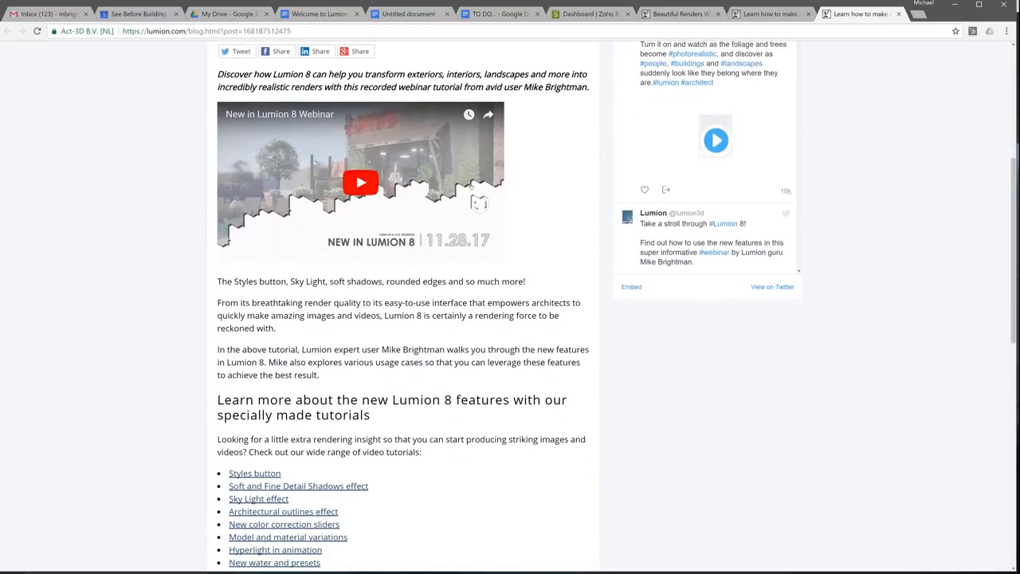
pyautogui.scroll(2, 406, 318)
pyautogui.scroll(2, 407, 319)
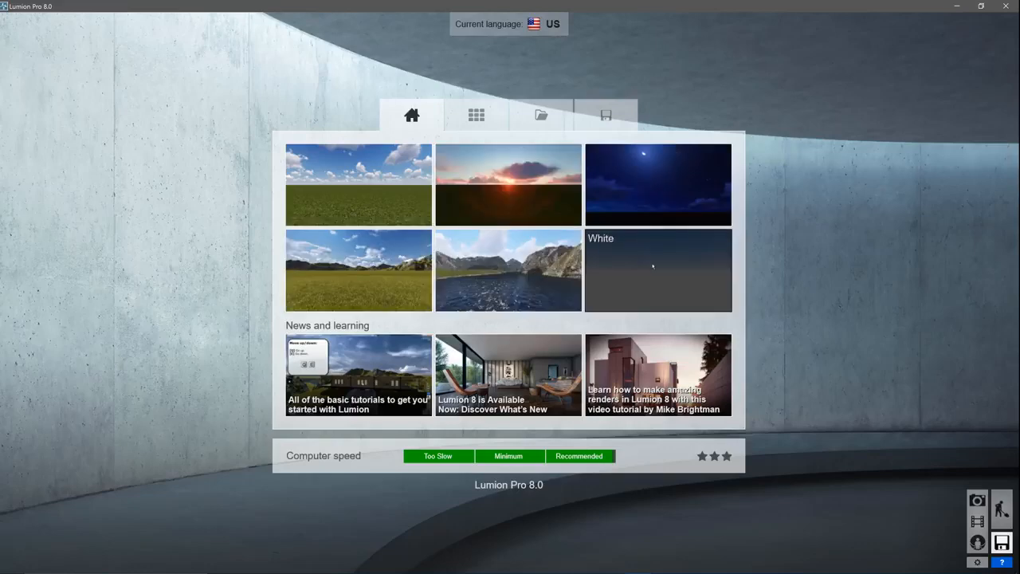
# Step: Look through the start screen's example scenes, scene loading options and scene saving options
pyautogui.click(476, 114)
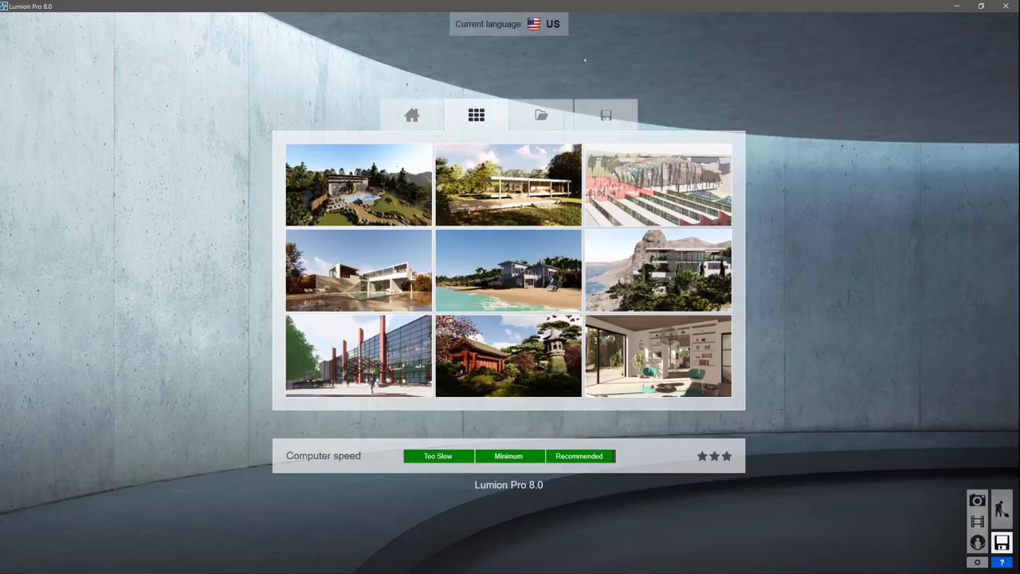
pyautogui.click(541, 115)
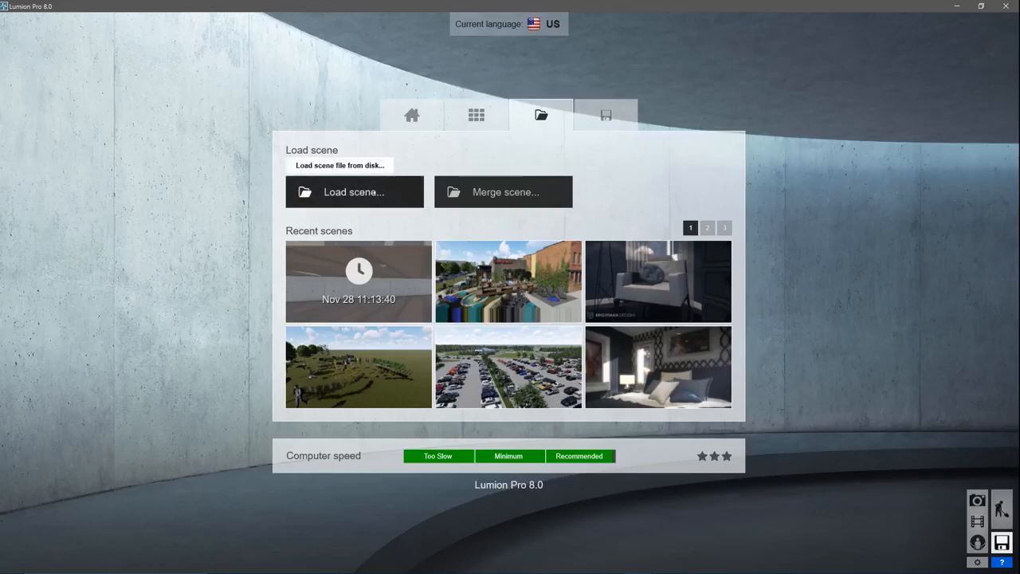
pyautogui.click(606, 114)
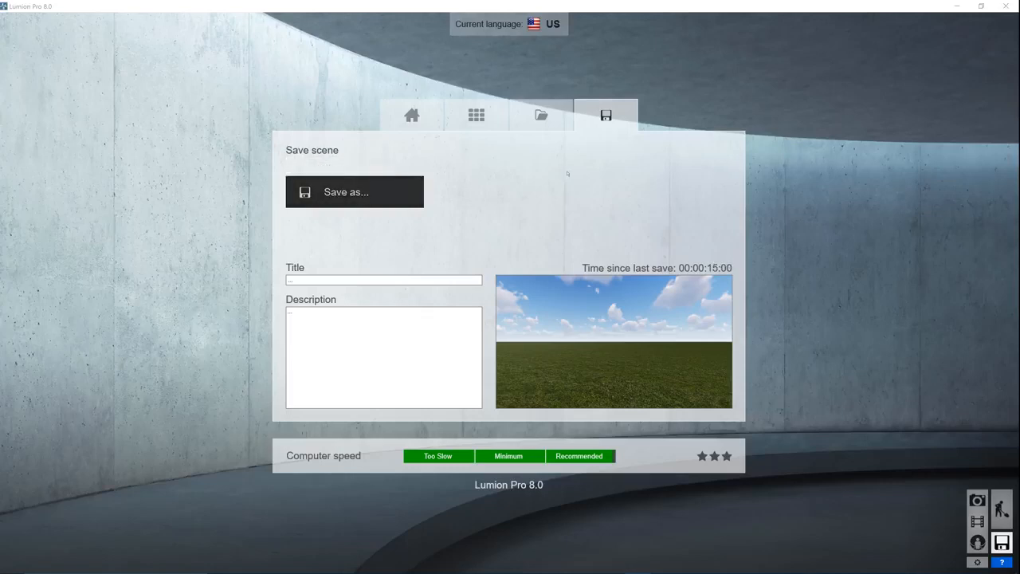
# Step: Choose US as the interface language and start a new scene from the Plain template
pyautogui.click(520, 25)
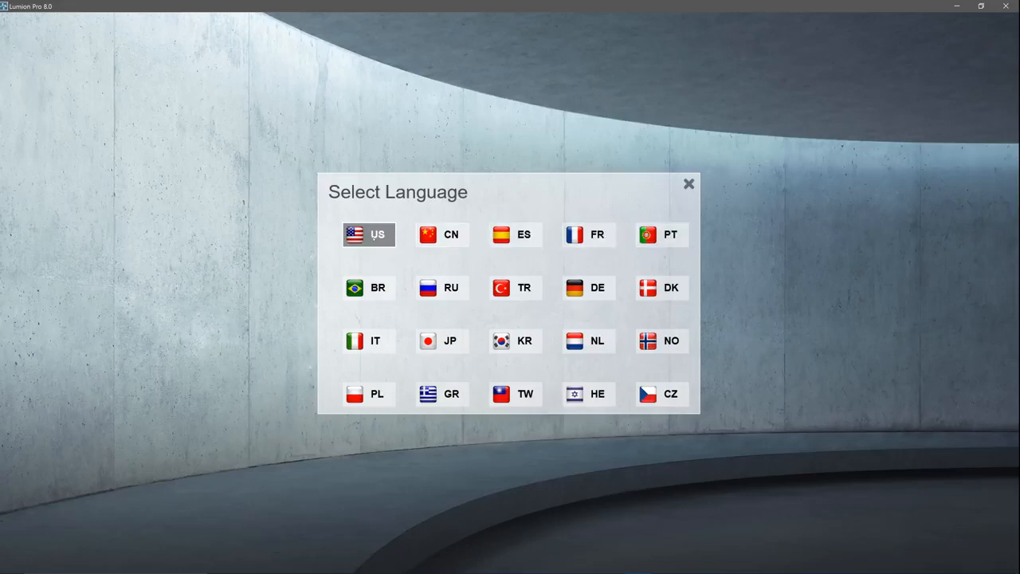
pyautogui.click(368, 234)
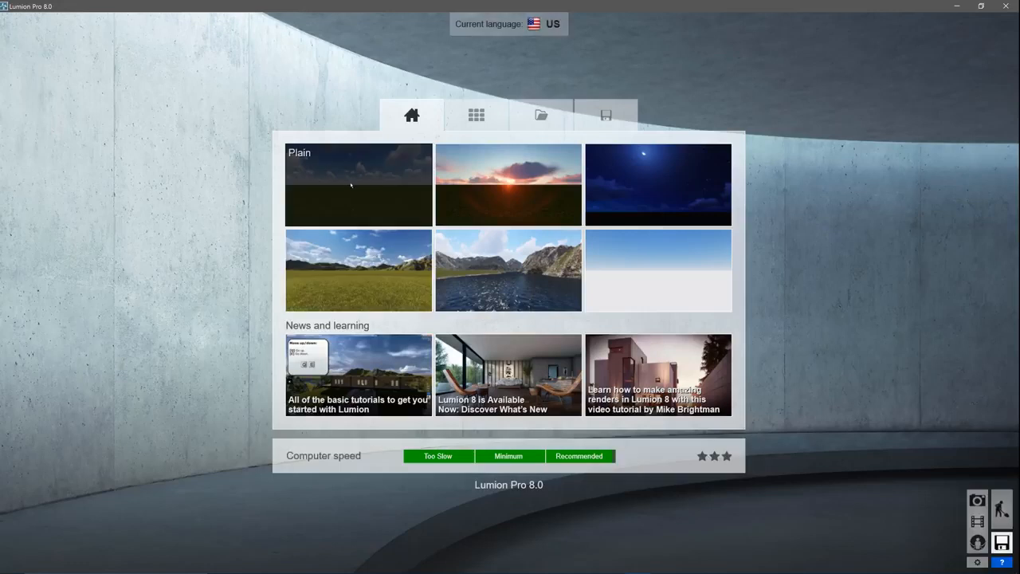
pyautogui.click(351, 185)
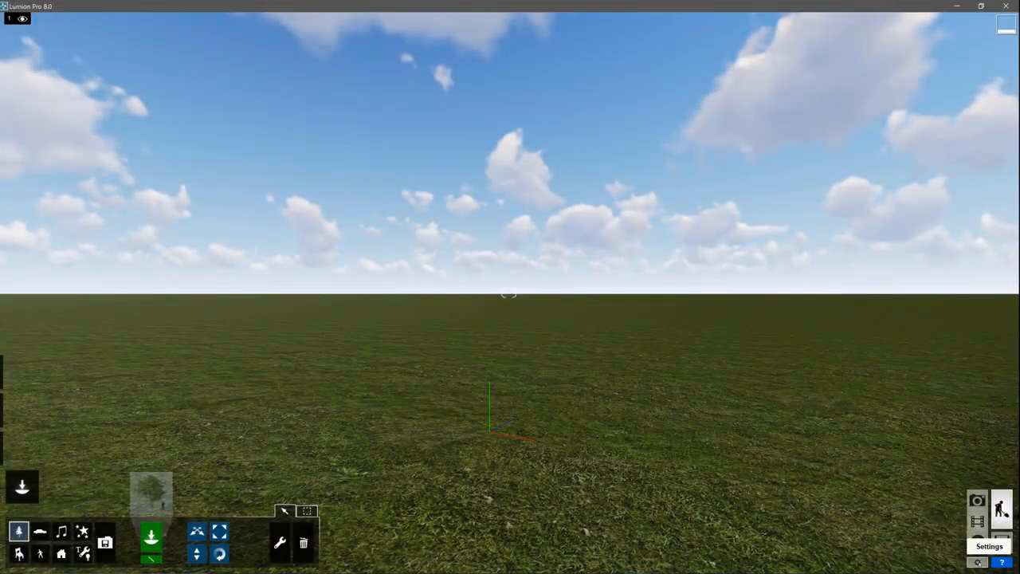
# Step: Set the editor quality to medium (two stars) and the resolution to 66%, with high-quality terrain and trees turned off
pyautogui.click(978, 562)
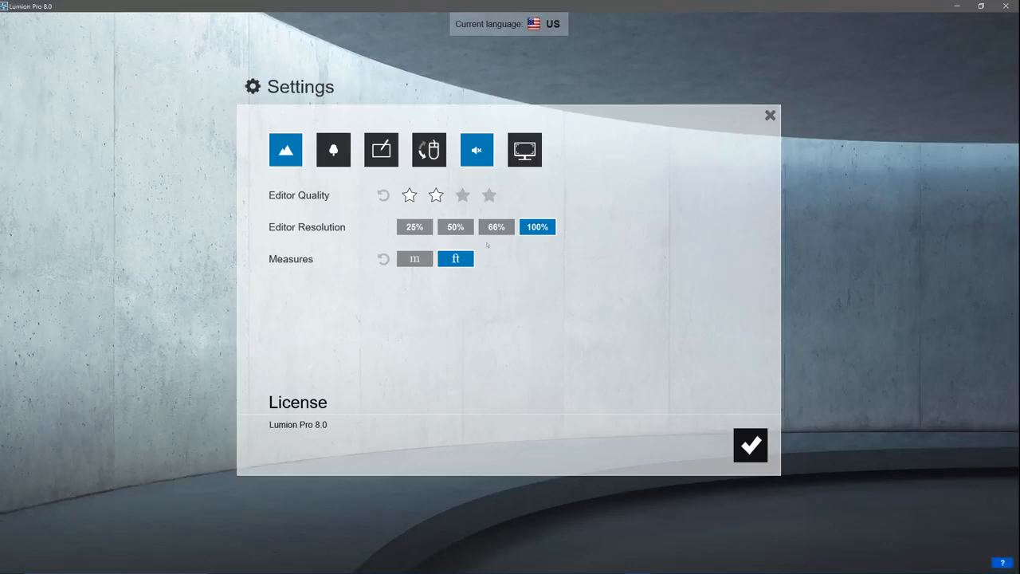
pyautogui.click(334, 149)
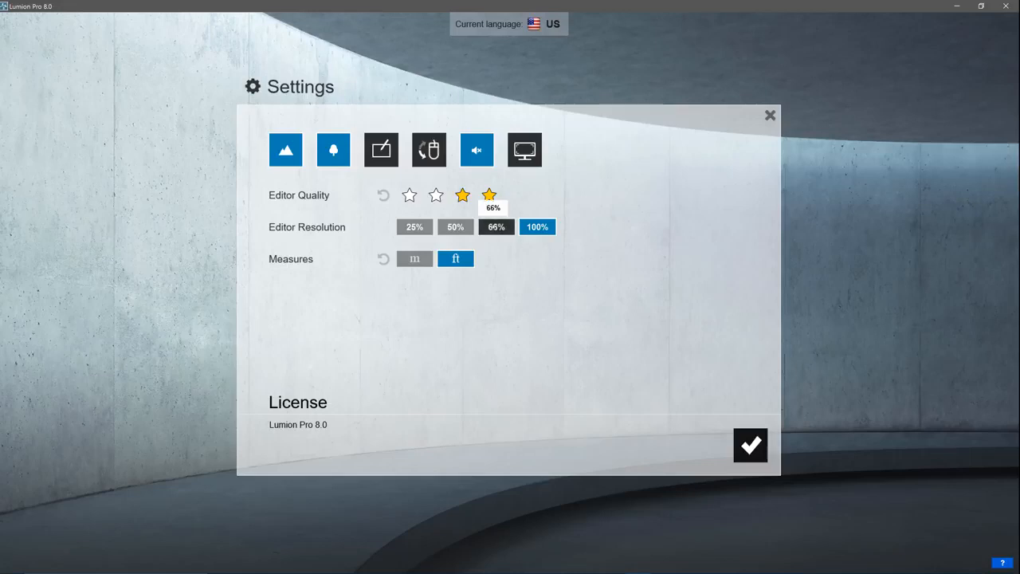
pyautogui.click(495, 227)
pyautogui.click(436, 195)
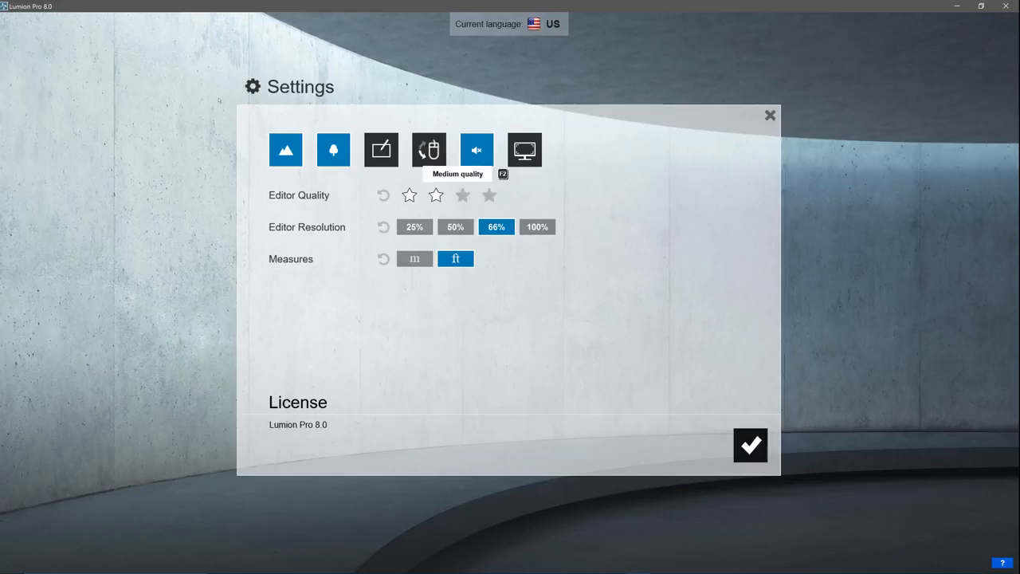
pyautogui.click(333, 150)
pyautogui.click(285, 150)
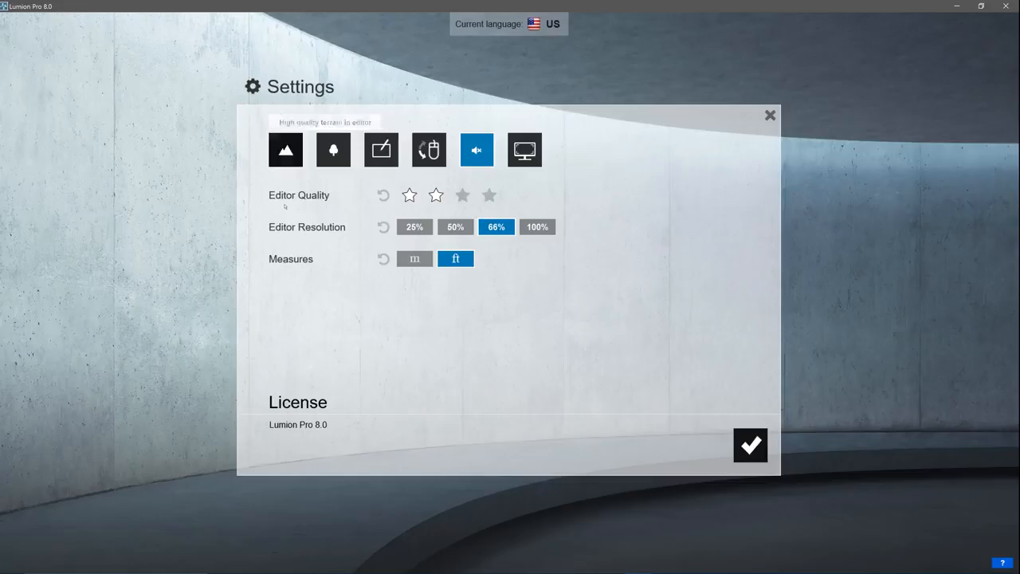
pyautogui.click(749, 444)
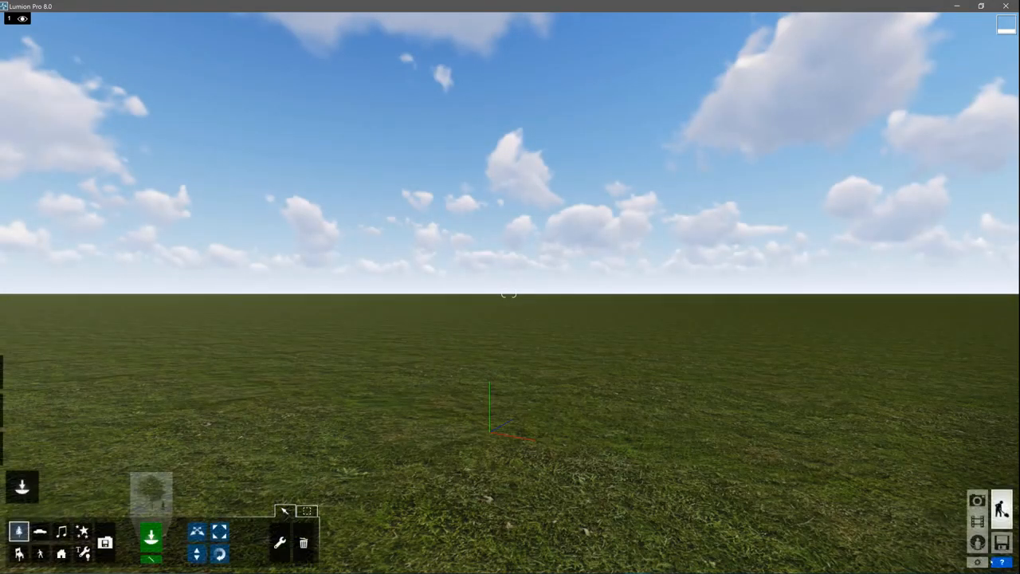
pyautogui.click(999, 563)
pyautogui.moveTo(22, 372)
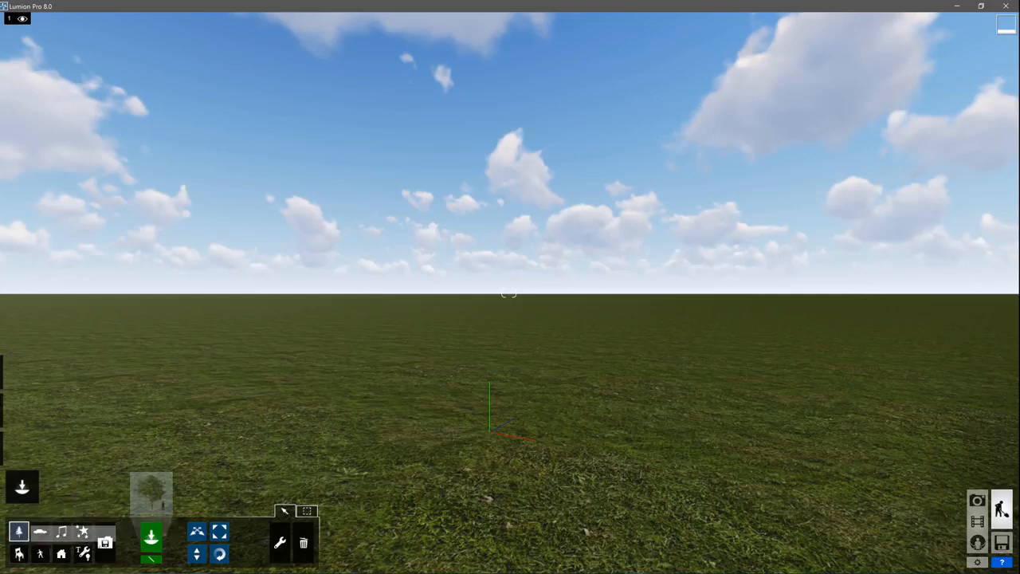
# Step: Import the SketchUp model TSWFA_BLVD Coffee Shop.skp under its default name and place it on the grass plain
pyautogui.click(105, 541)
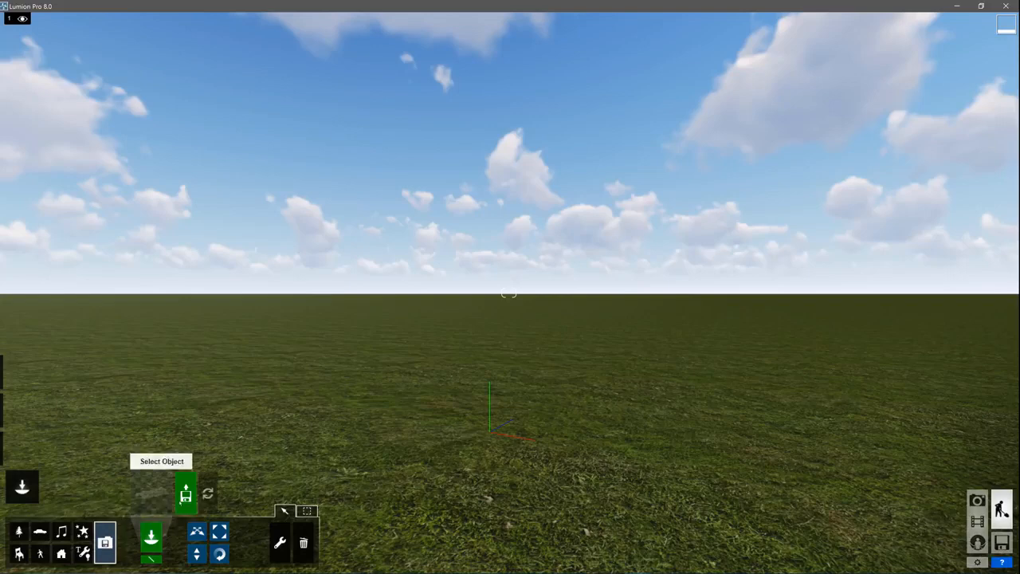
pyautogui.click(185, 494)
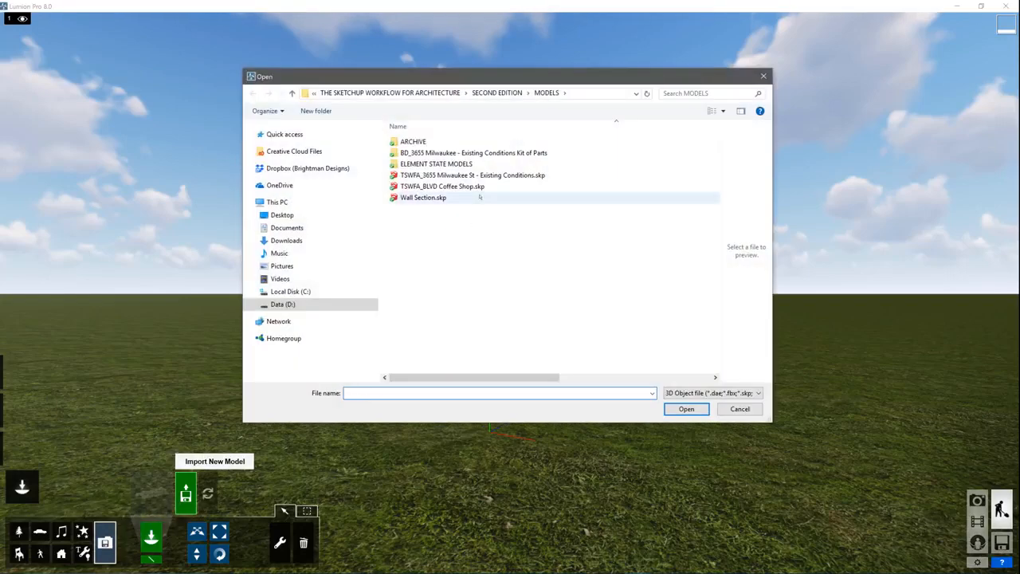
pyautogui.click(462, 186)
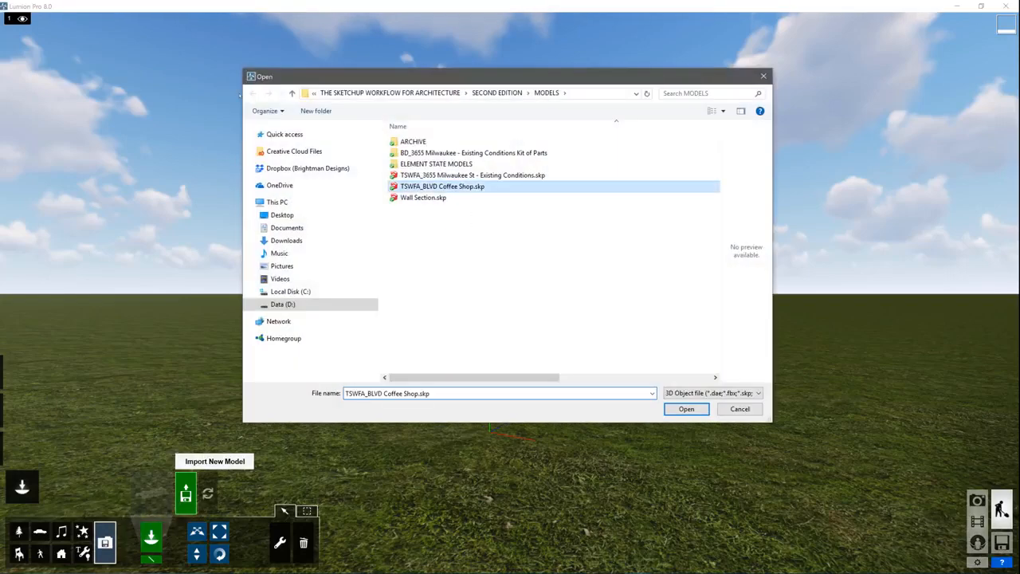
pyautogui.click(754, 394)
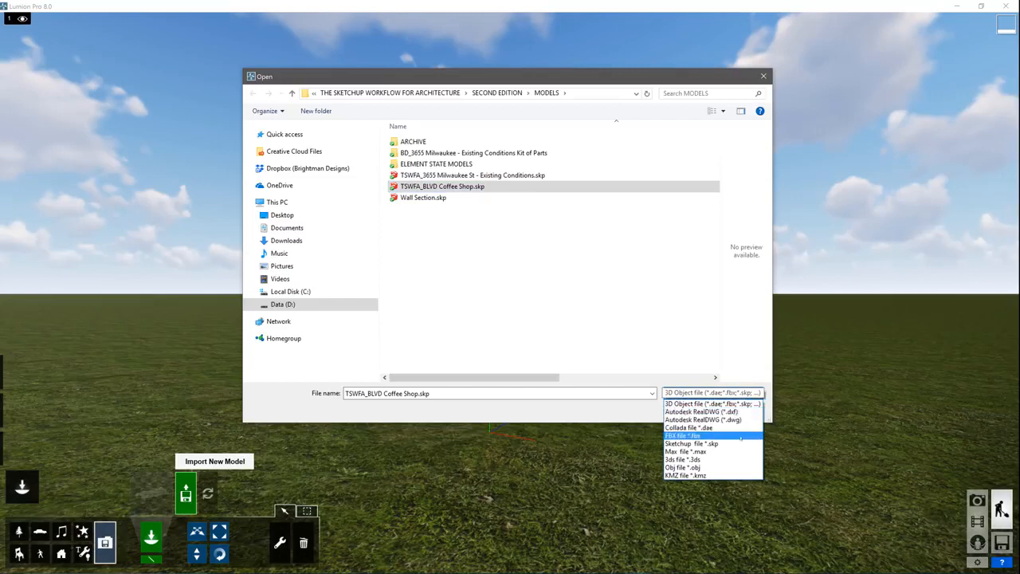
pyautogui.click(691, 443)
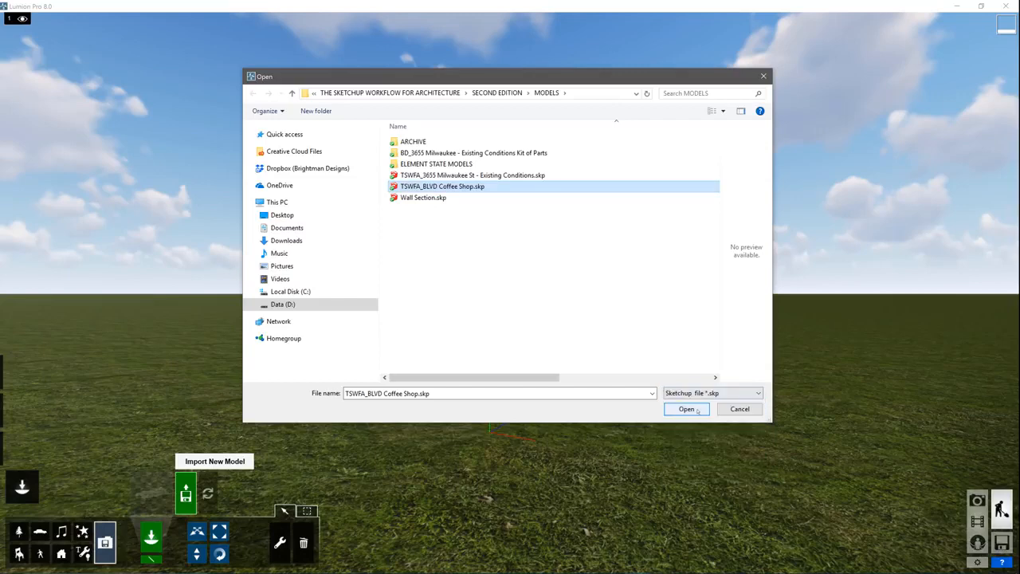
pyautogui.click(686, 409)
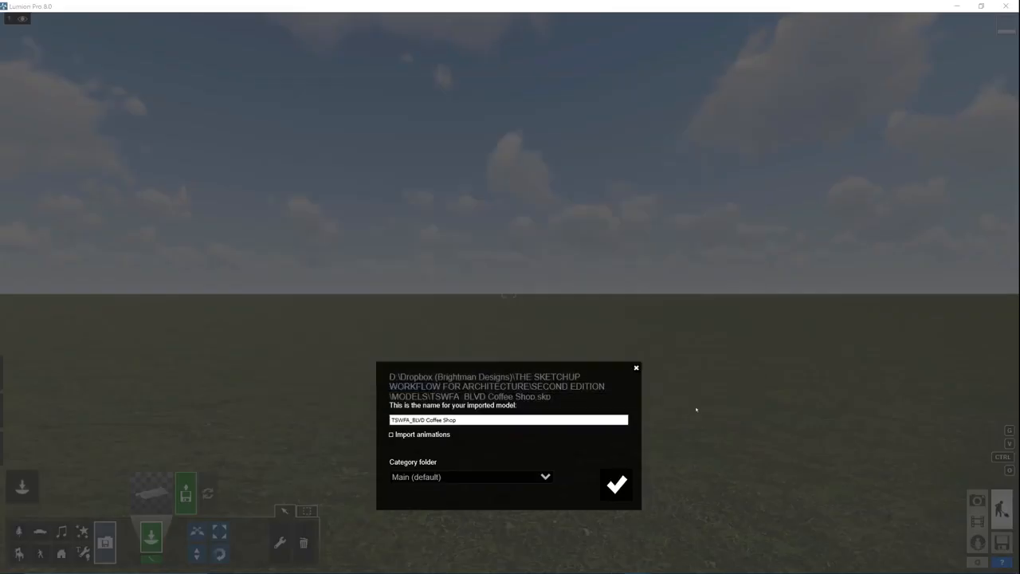
pyautogui.click(618, 484)
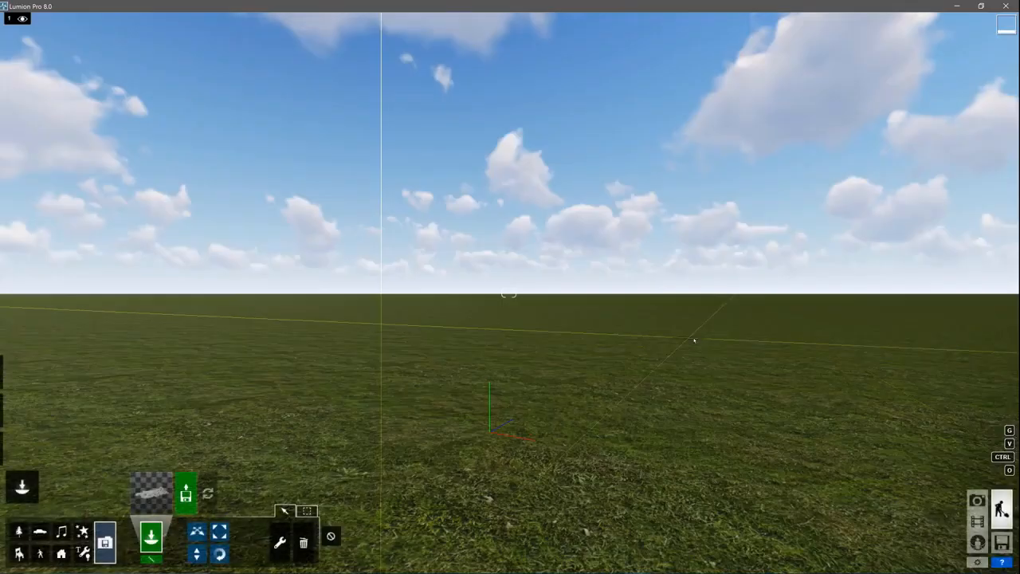
pyautogui.click(693, 339)
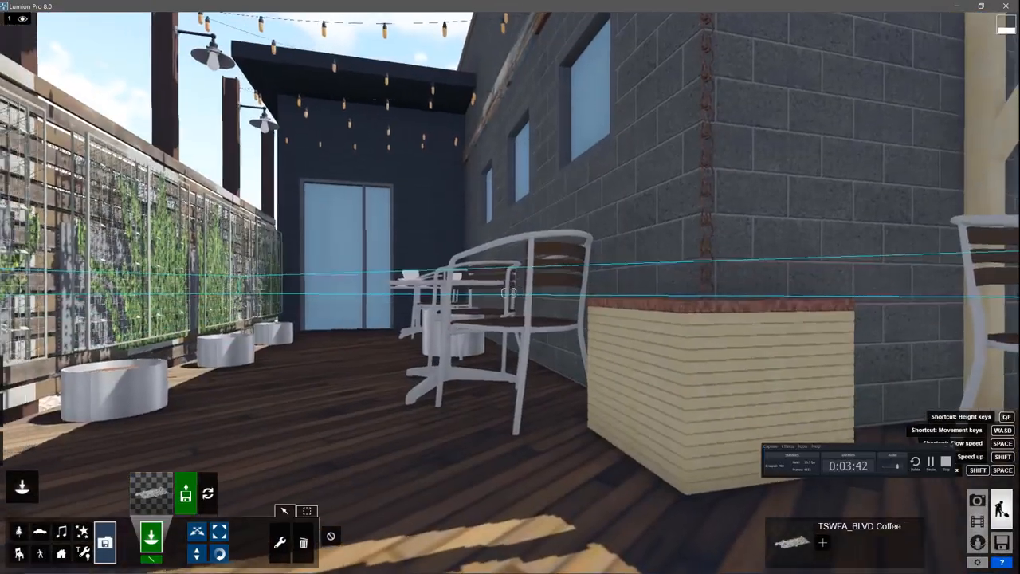
# Step: Examine the placed coffee shop model from the street, its front yard and the patio deck
pyautogui.press('s')
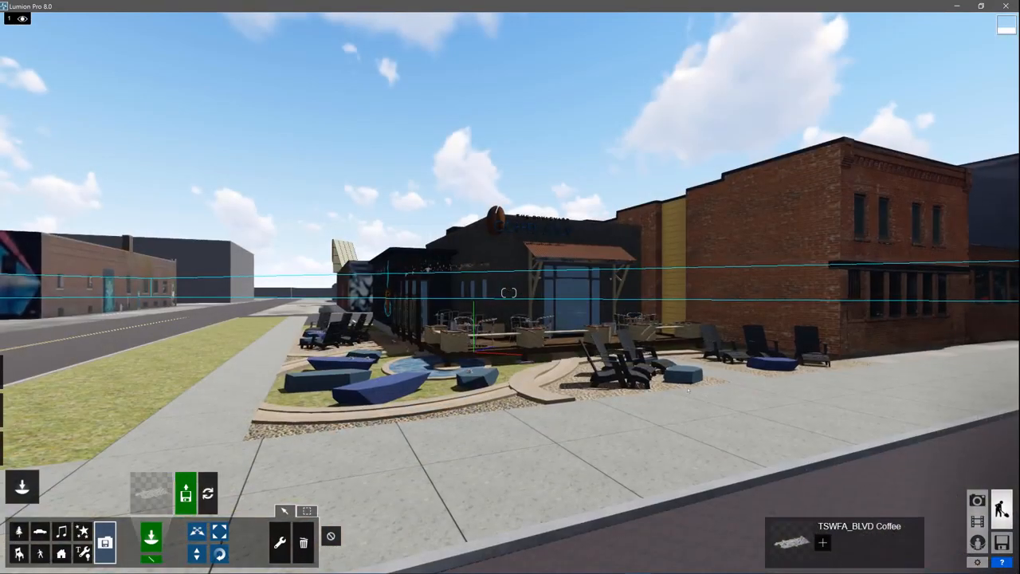
pyautogui.press('w')
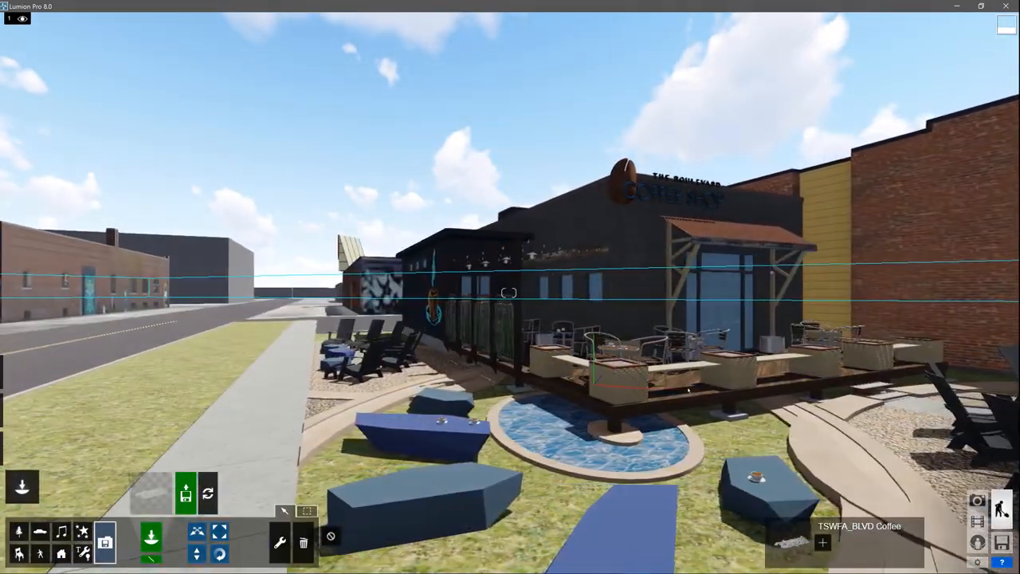
pyautogui.press('s')
pyautogui.press('d')
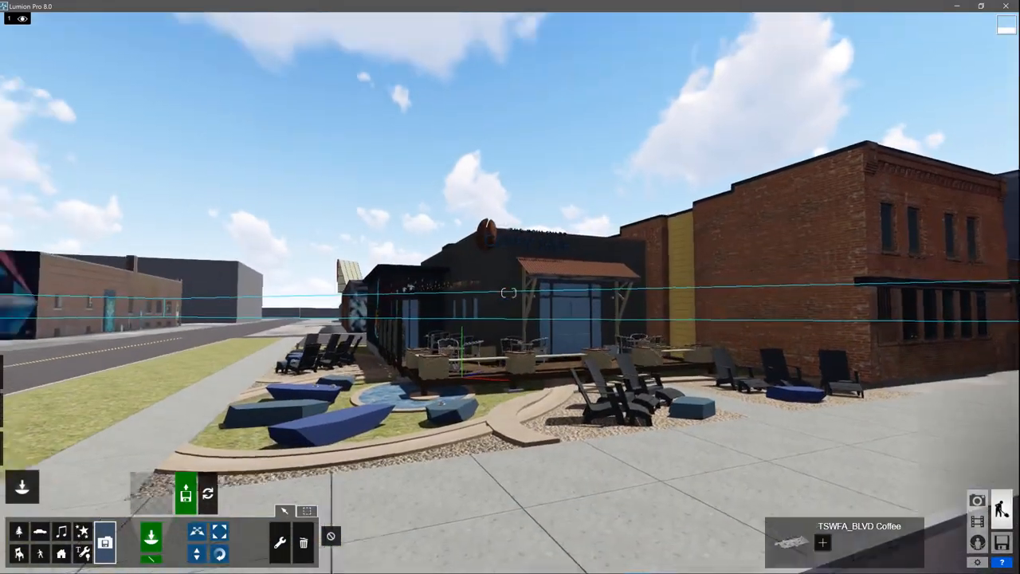
pyautogui.moveTo(509, 292); pyautogui.dragTo(341, 300, button='right')
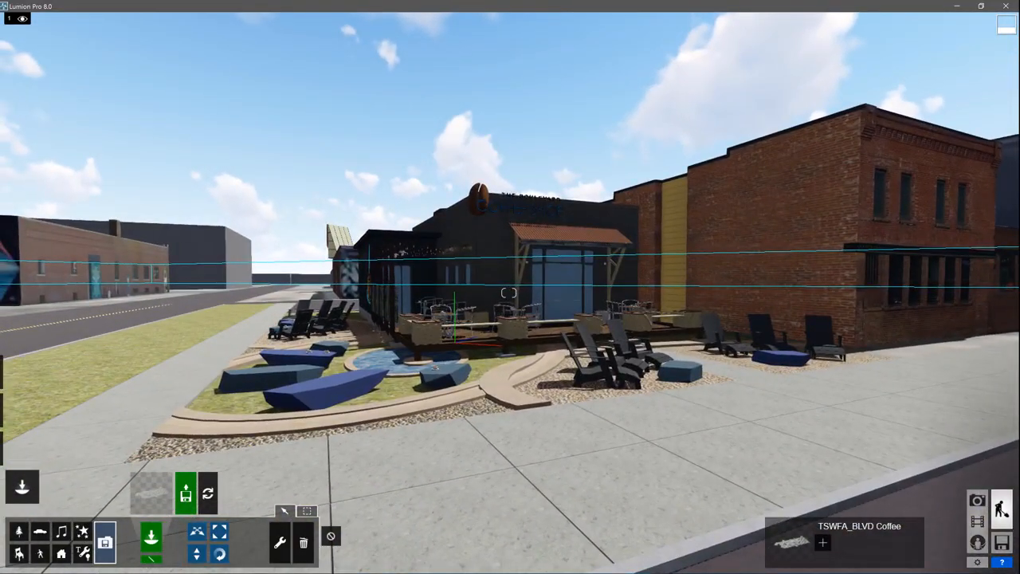
pyautogui.press('w')
pyautogui.moveTo(509, 292); pyautogui.dragTo(845, 293, button='right')
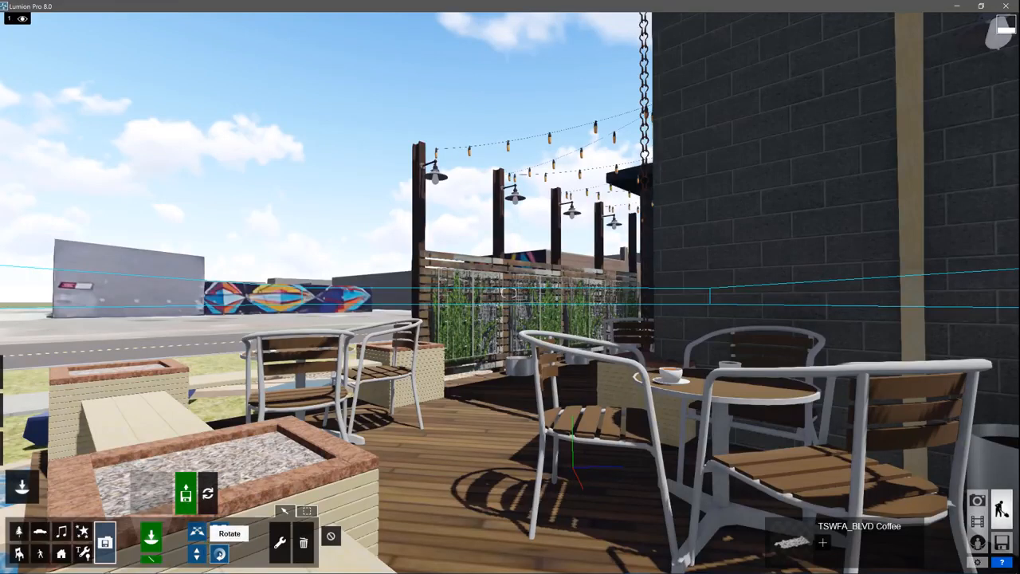
# Step: Set the coffee shop model's position to X 0, Y 5 and Z 0 ft
pyautogui.click(308, 509)
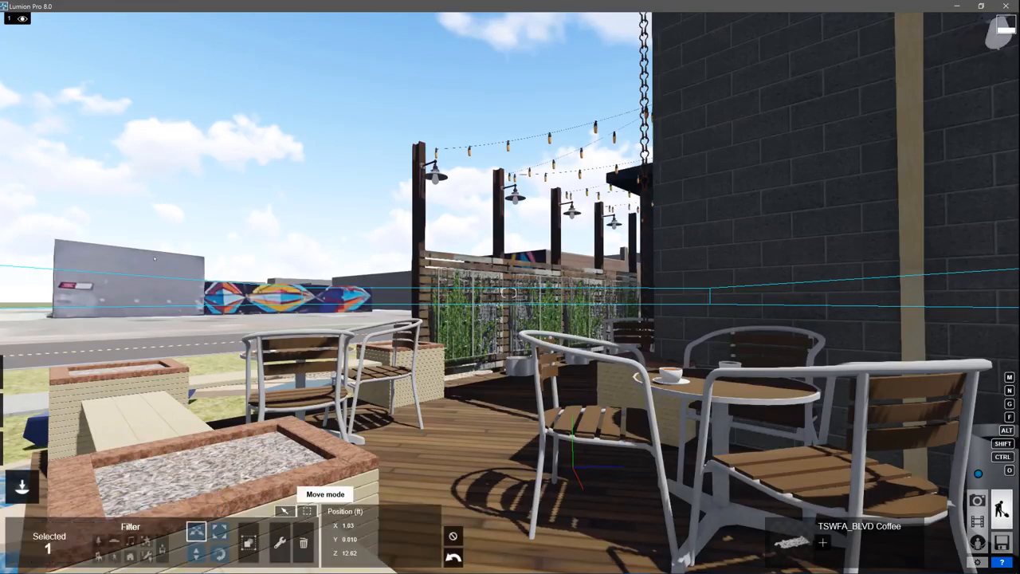
pyautogui.click(369, 523)
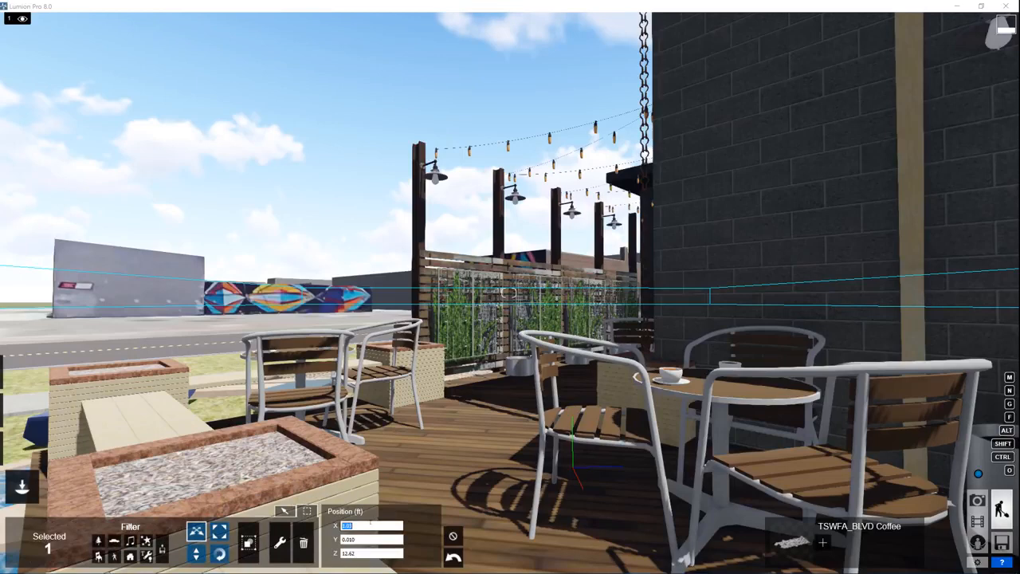
pyautogui.write('0')
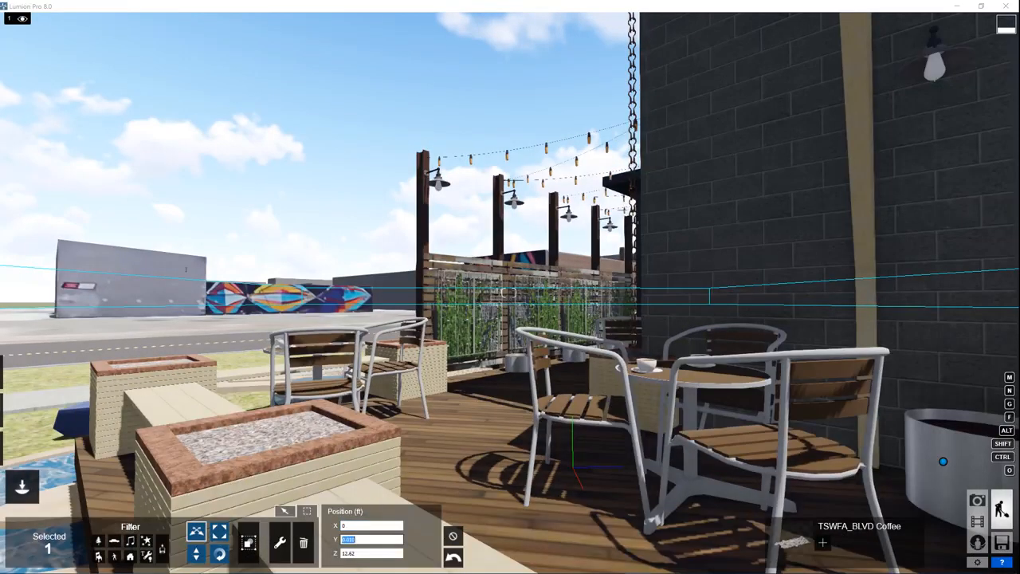
pyautogui.write('5')
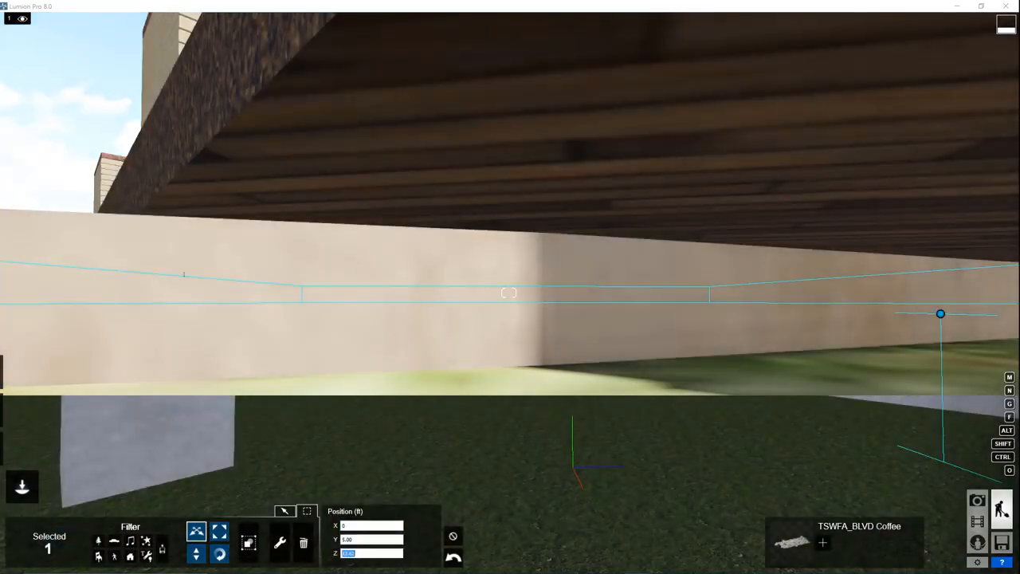
pyautogui.write('0')
pyautogui.press('Return')
pyautogui.press('e')
pyautogui.moveTo(589, 407); pyautogui.dragTo(510, 430, button='right')
pyautogui.press('s')
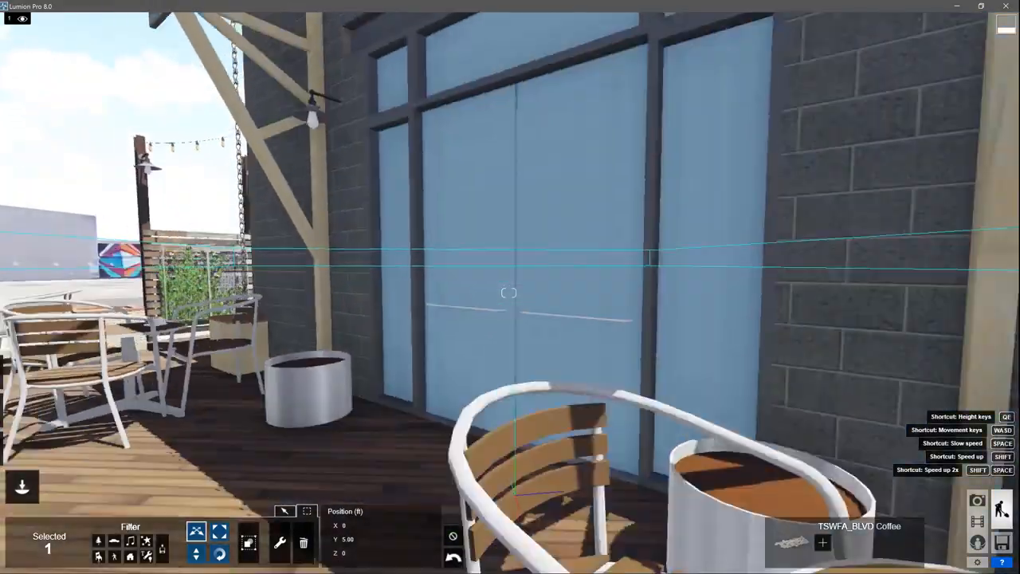
pyautogui.press('s')
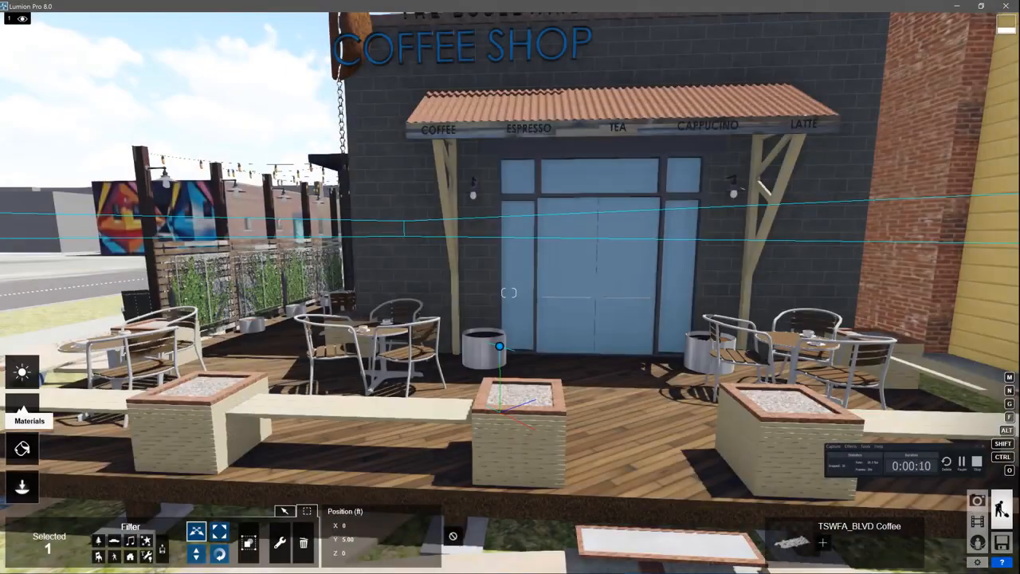
# Step: Open the entrance doors' Translucent Glass Blue material and browse the Nature, Indoor, Outdoor and Custom material categories
pyautogui.click(22, 406)
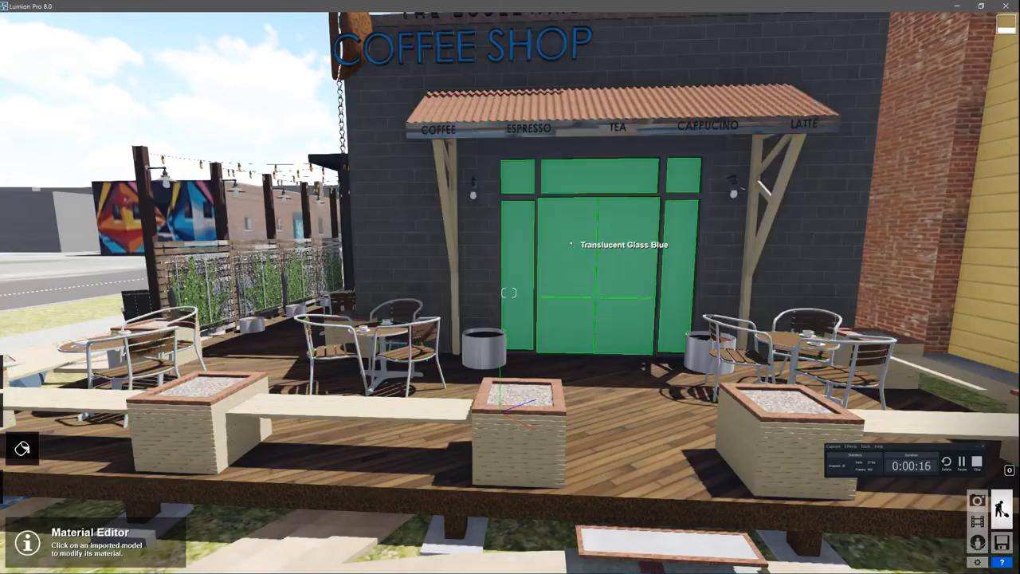
pyautogui.click(509, 292)
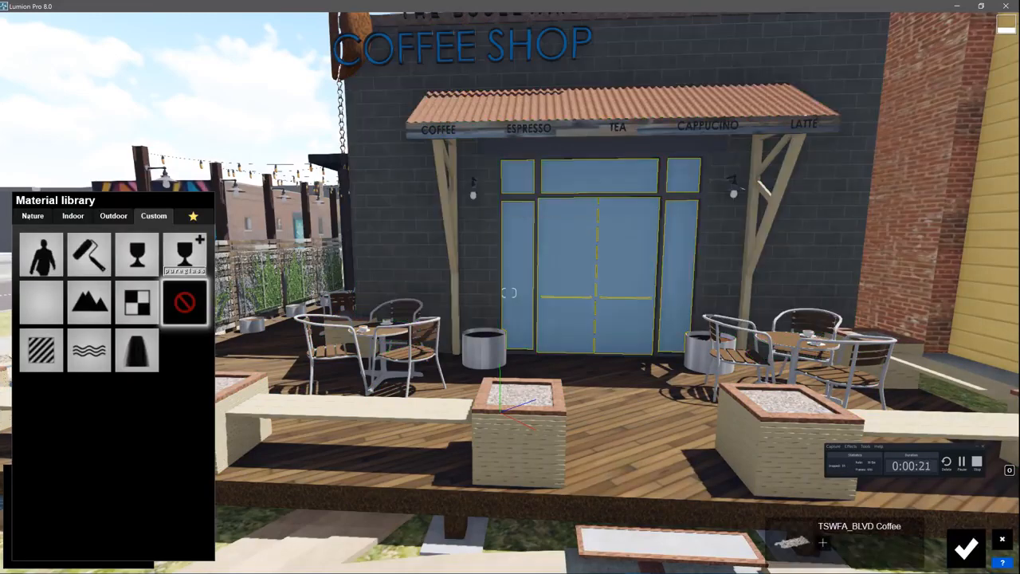
pyautogui.click(28, 215)
pyautogui.click(72, 215)
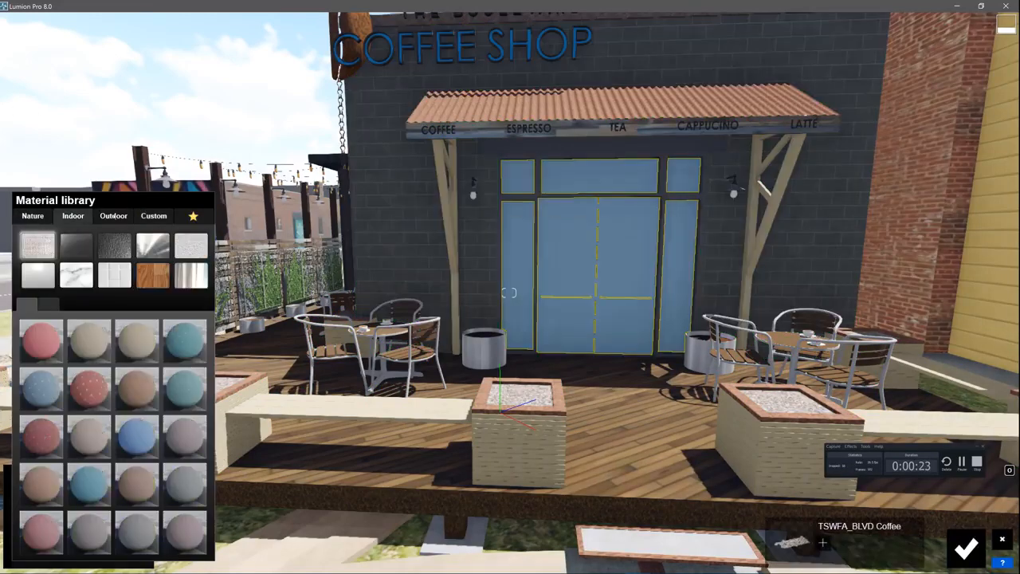
pyautogui.click(113, 215)
pyautogui.click(154, 215)
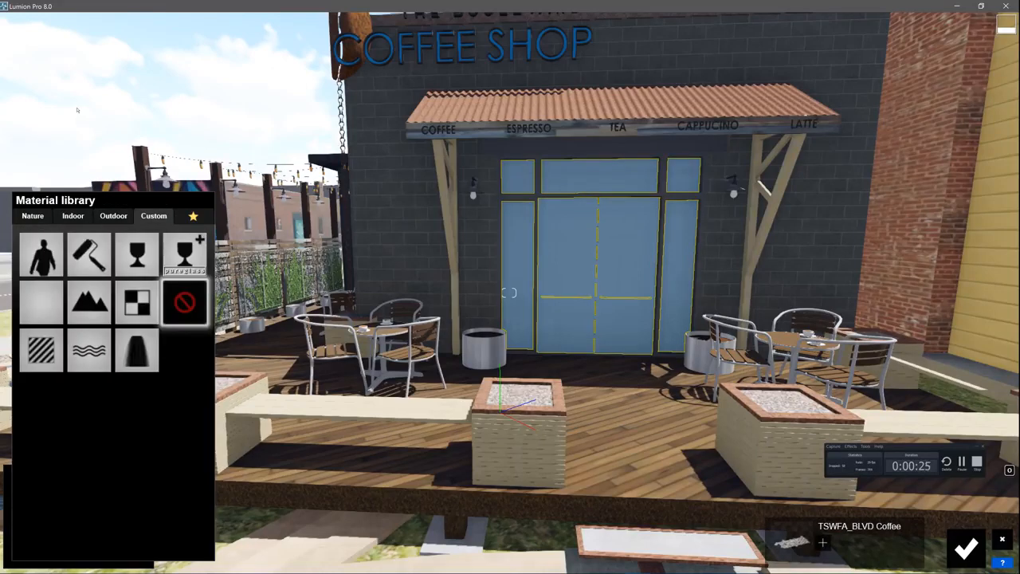
pyautogui.click(34, 215)
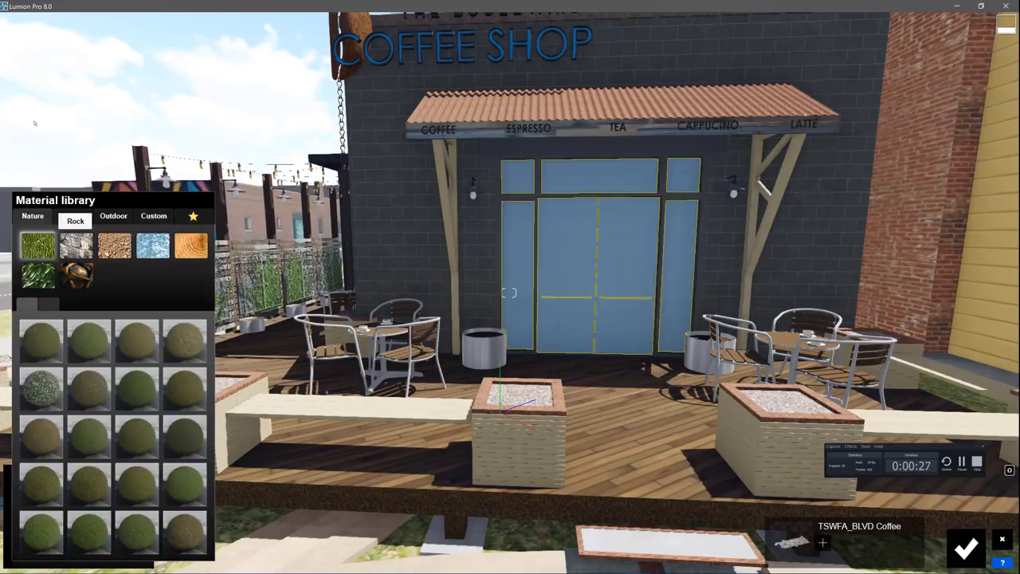
pyautogui.click(76, 245)
pyautogui.click(152, 245)
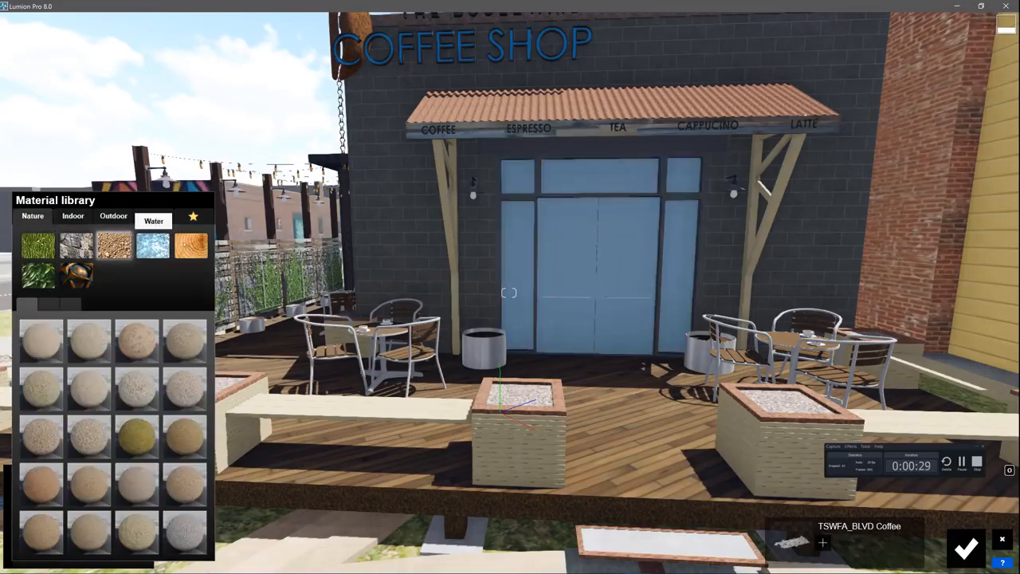
pyautogui.click(154, 215)
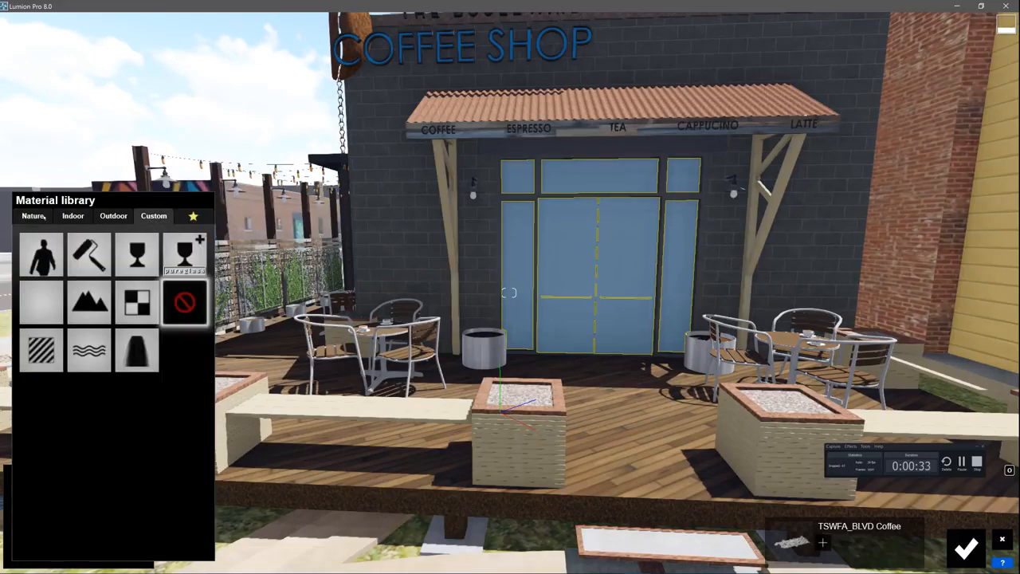
pyautogui.click(113, 215)
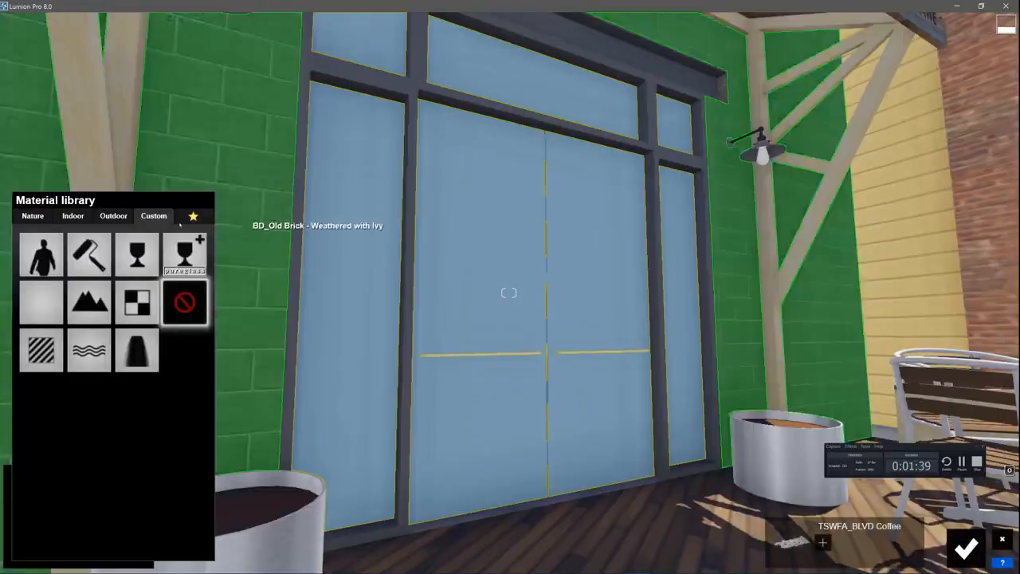
# Step: Apply the custom Glass material to the entrance doors and the custom Landscape material to the grass surface
pyautogui.click(136, 254)
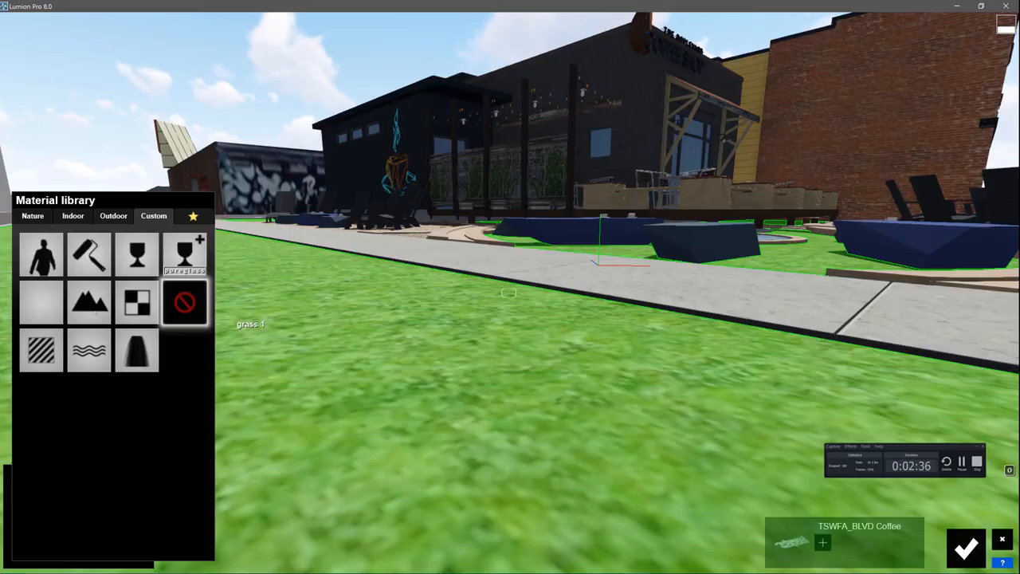
pyautogui.click(89, 301)
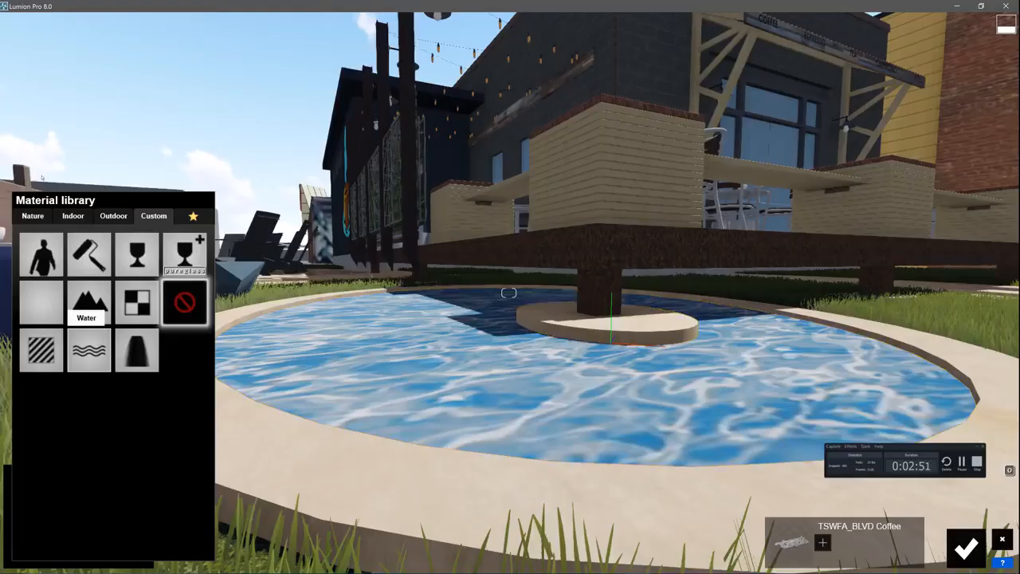
# Step: Apply the custom Water material to the round pool beside the deck and reduce its wave height
pyautogui.click(90, 349)
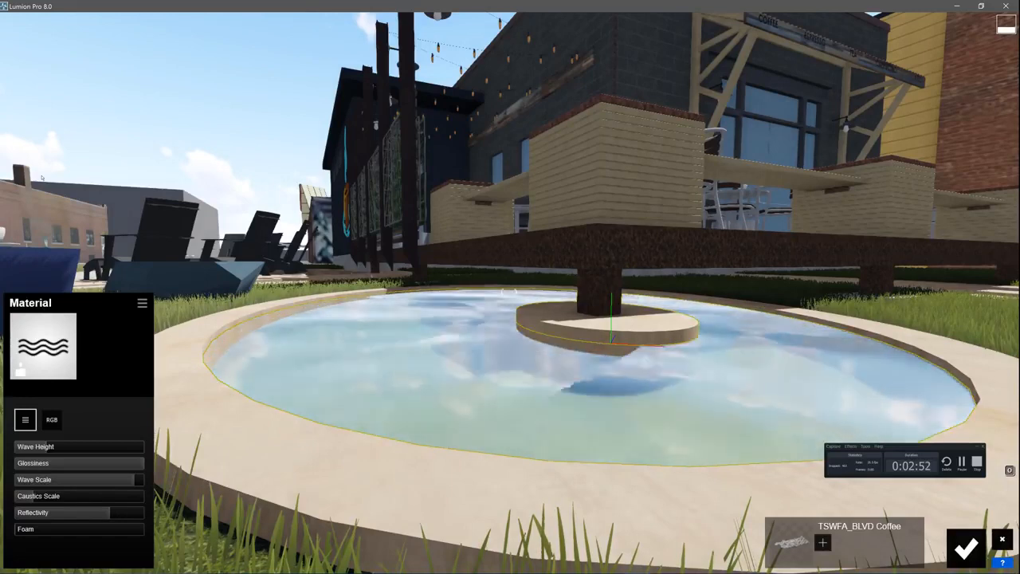
pyautogui.moveTo(46, 451)
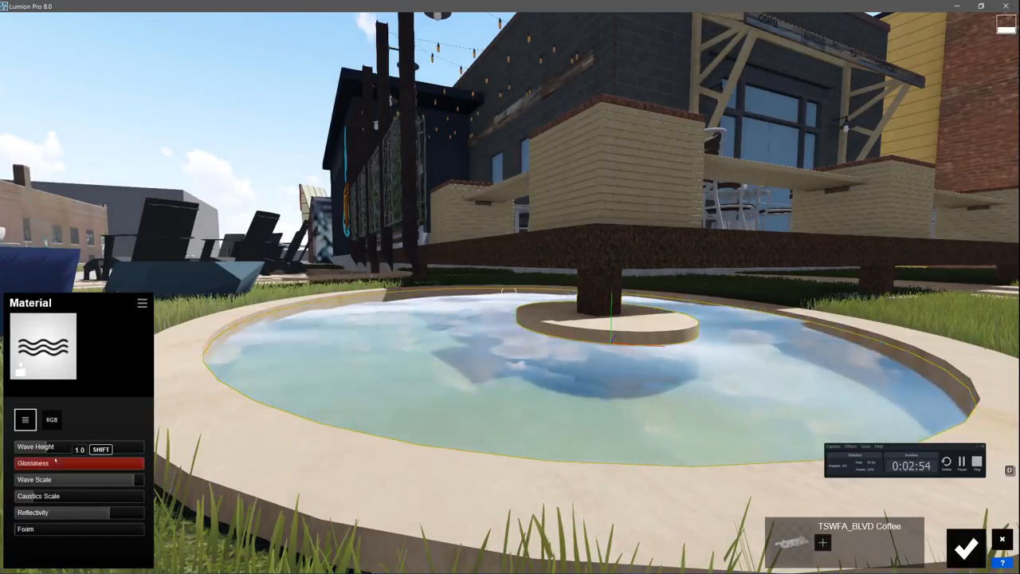
pyautogui.moveTo(46, 450); pyautogui.dragTo(29, 448)
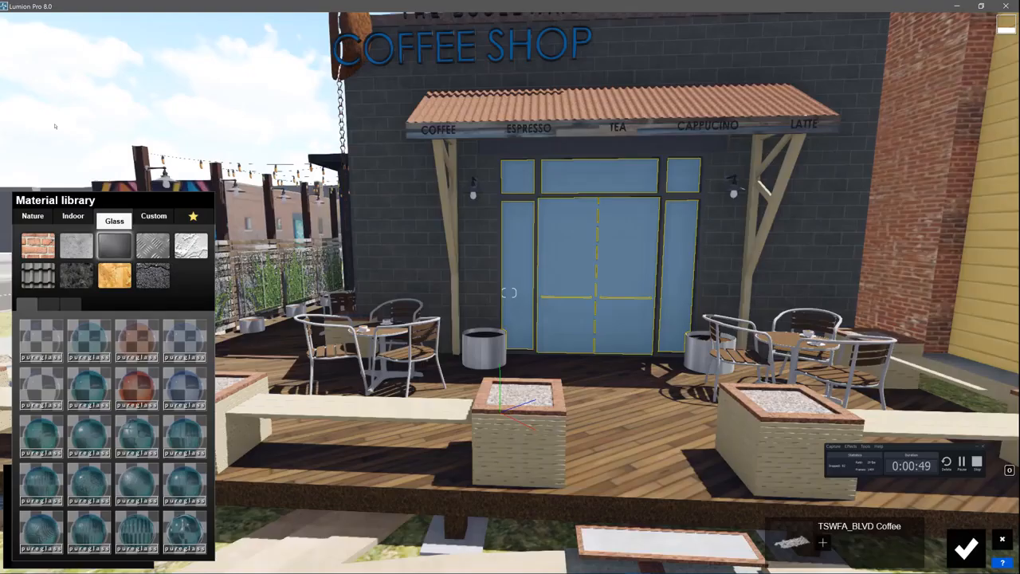
# Step: Apply a pureglass material from the outdoor Glass collection to the entrance doors and increase its relief
pyautogui.click(185, 339)
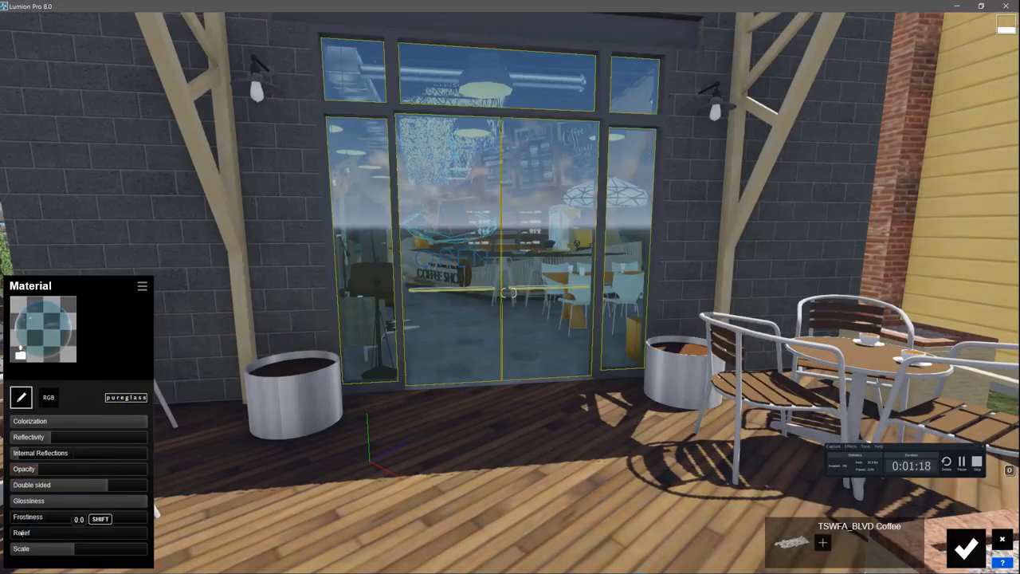
pyautogui.moveTo(22, 532); pyautogui.dragTo(51, 535)
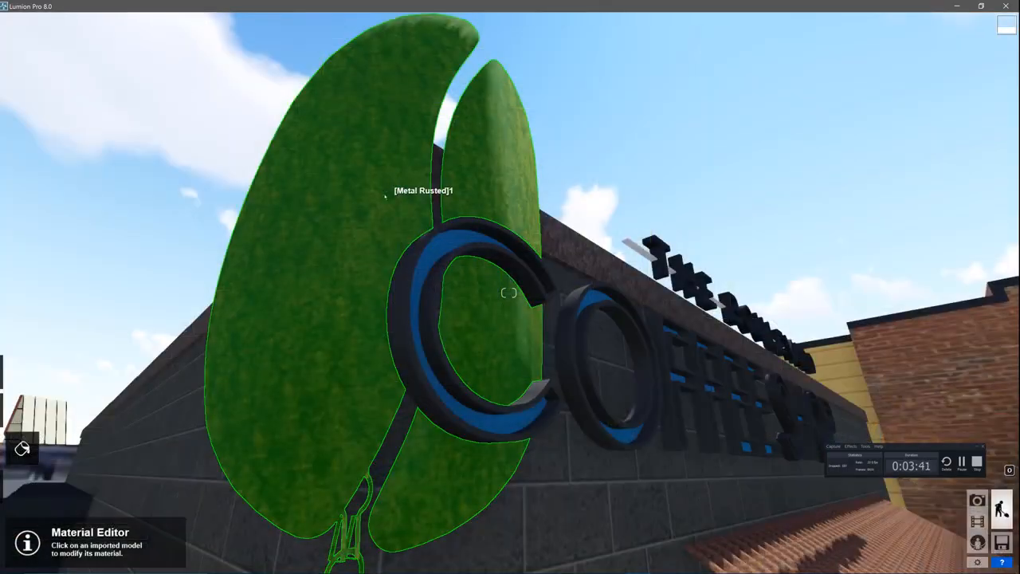
# Step: Give the rusted metal coffee bean sign the Standard material, lower its gloss and relief, and generate a normal map
pyautogui.click(385, 195)
pyautogui.click(44, 300)
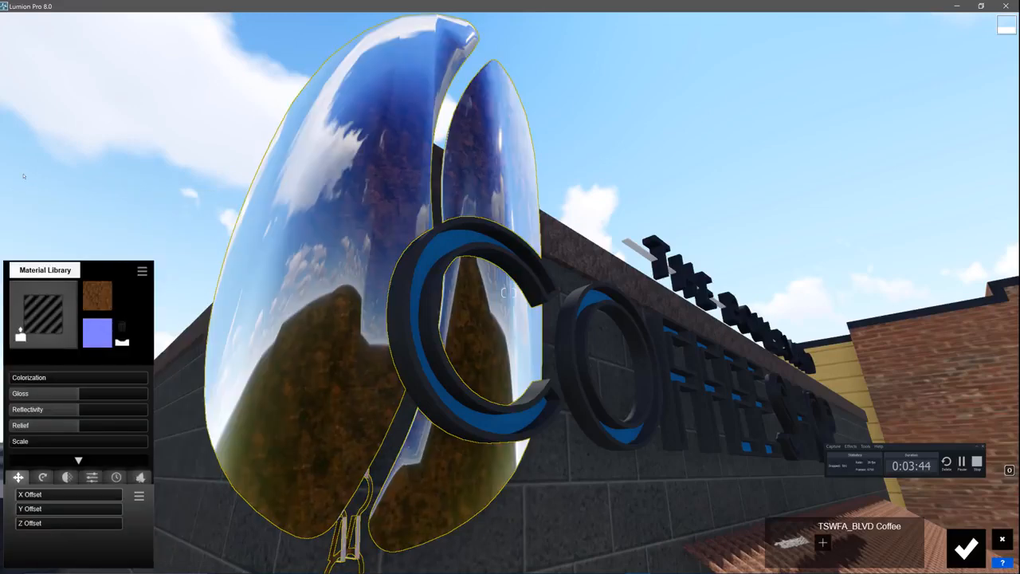
pyautogui.moveTo(80, 394); pyautogui.dragTo(68, 428)
pyautogui.click(121, 341)
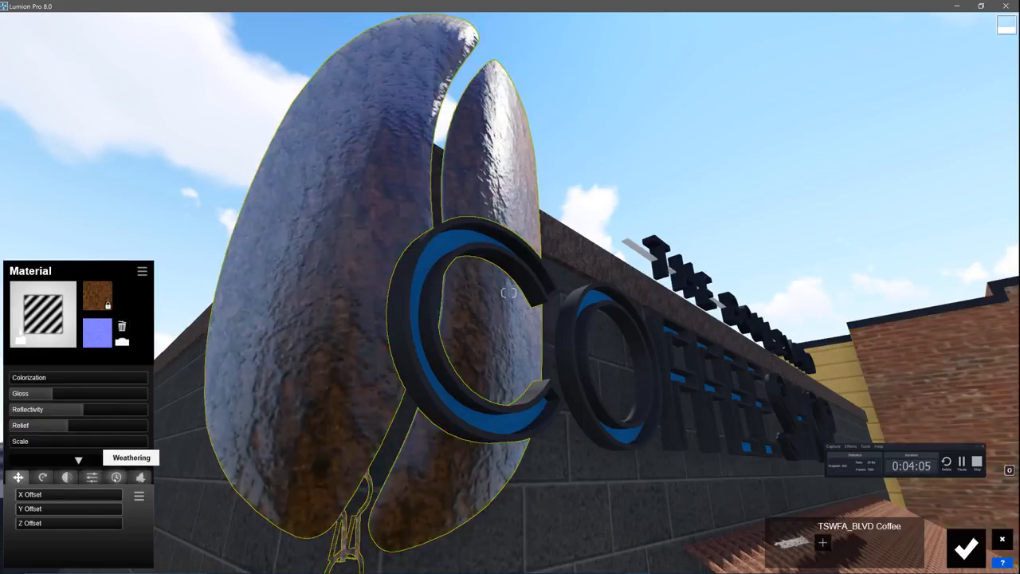
# Step: Add weathering to the coffee bean sign, compare types including Iron, choose Silver and slightly reduce the weathering amount
pyautogui.click(116, 476)
pyautogui.moveTo(17, 495); pyautogui.dragTo(83, 502)
pyautogui.click(79, 508)
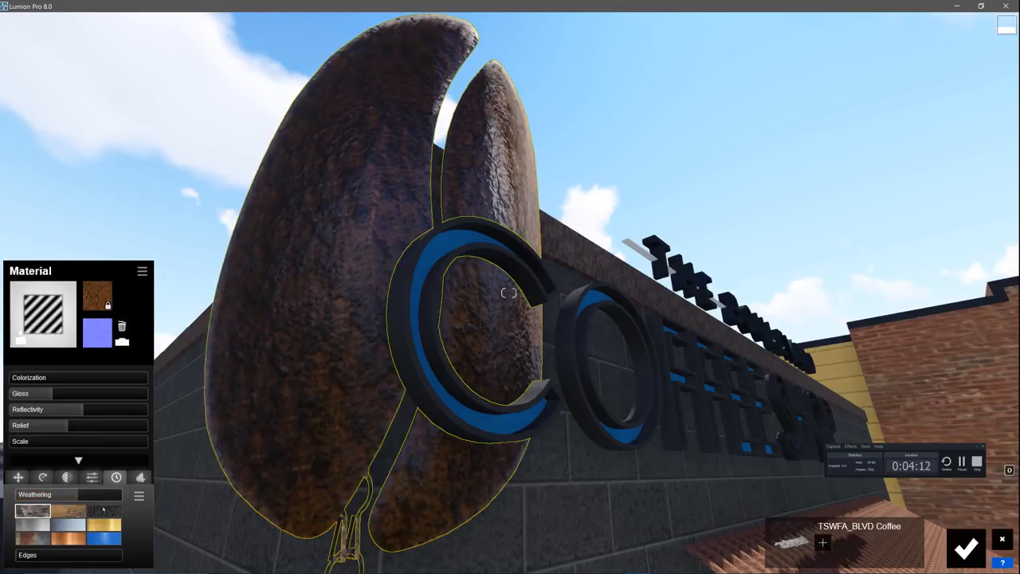
pyautogui.click(104, 538)
pyautogui.click(34, 538)
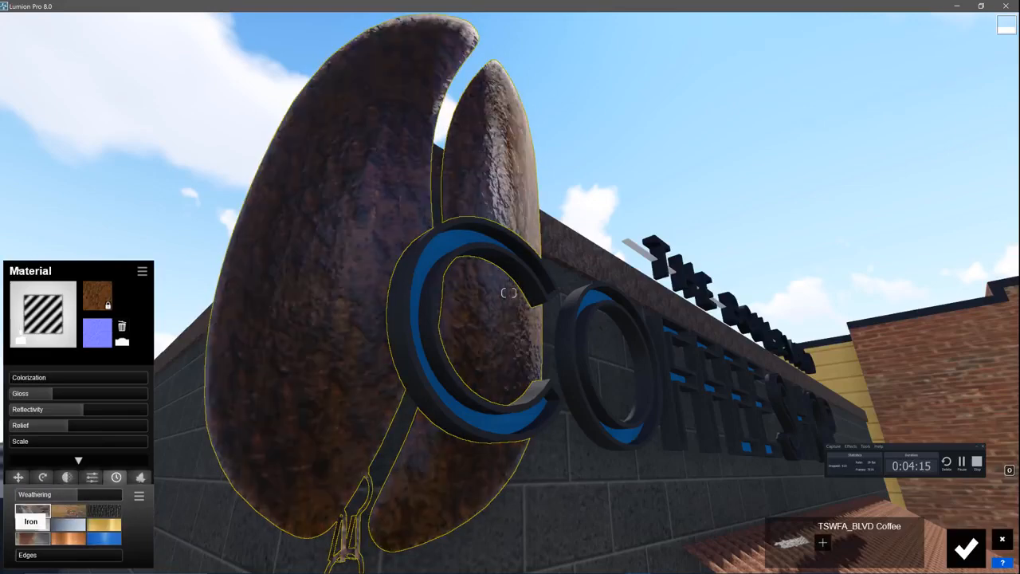
pyautogui.click(35, 524)
pyautogui.click(35, 511)
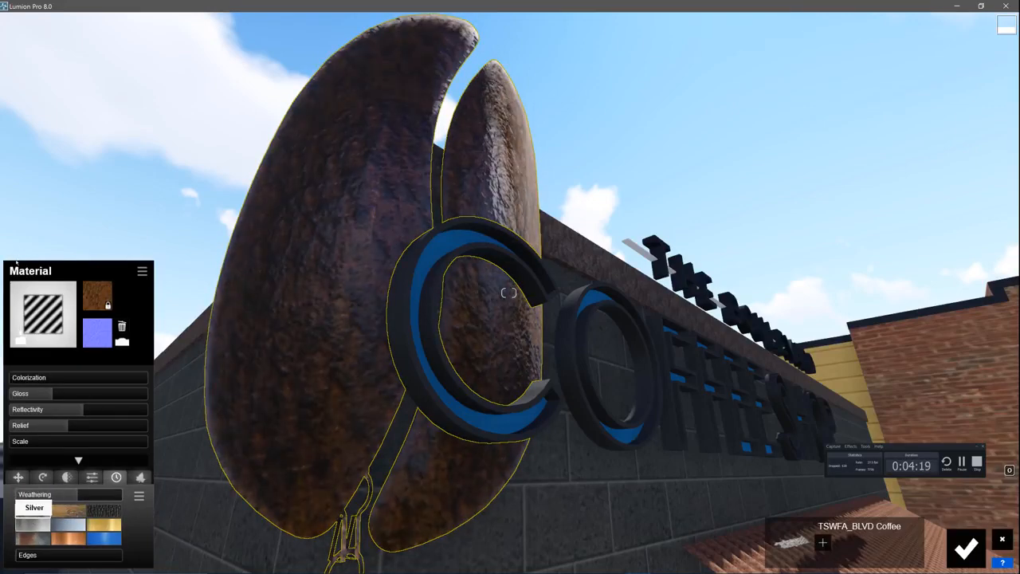
pyautogui.click(34, 524)
pyautogui.moveTo(74, 496); pyautogui.dragTo(65, 498)
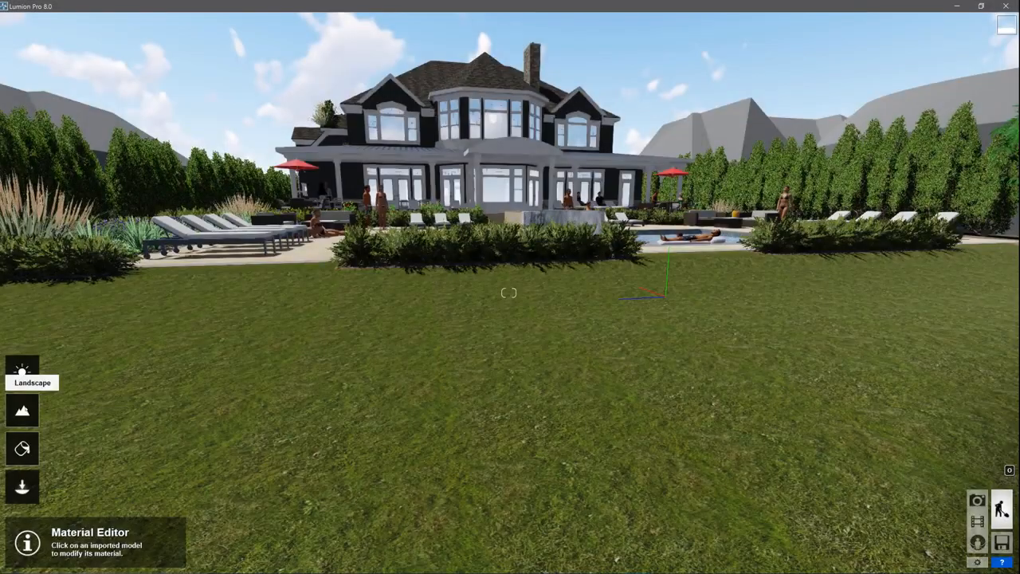
# Step: Turn on landscape grass for the lawn behind the house and adjust its height and wildness
pyautogui.click(22, 411)
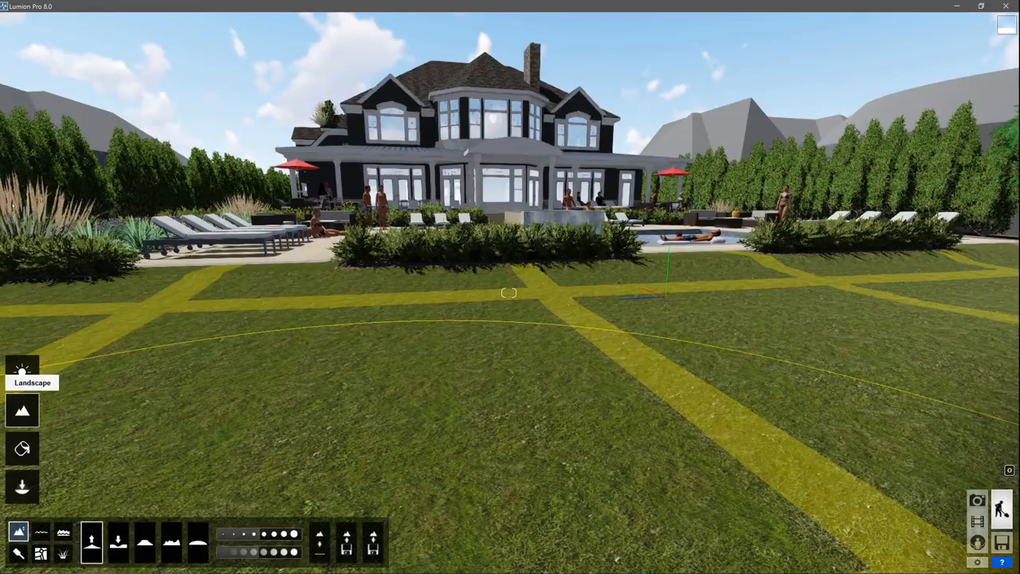
pyautogui.click(63, 552)
pyautogui.click(108, 541)
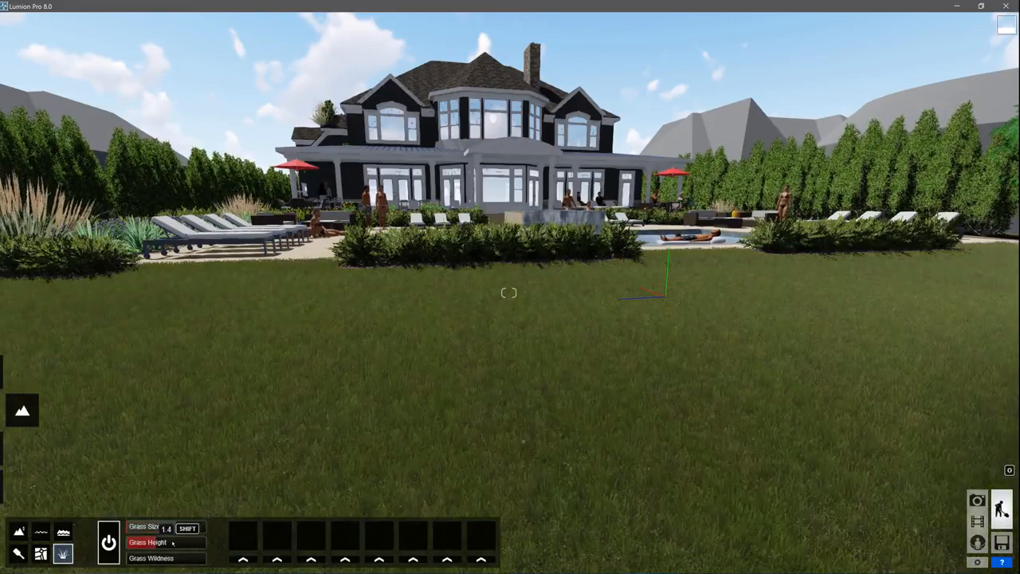
pyautogui.moveTo(159, 542); pyautogui.dragTo(192, 542)
pyautogui.click(148, 558)
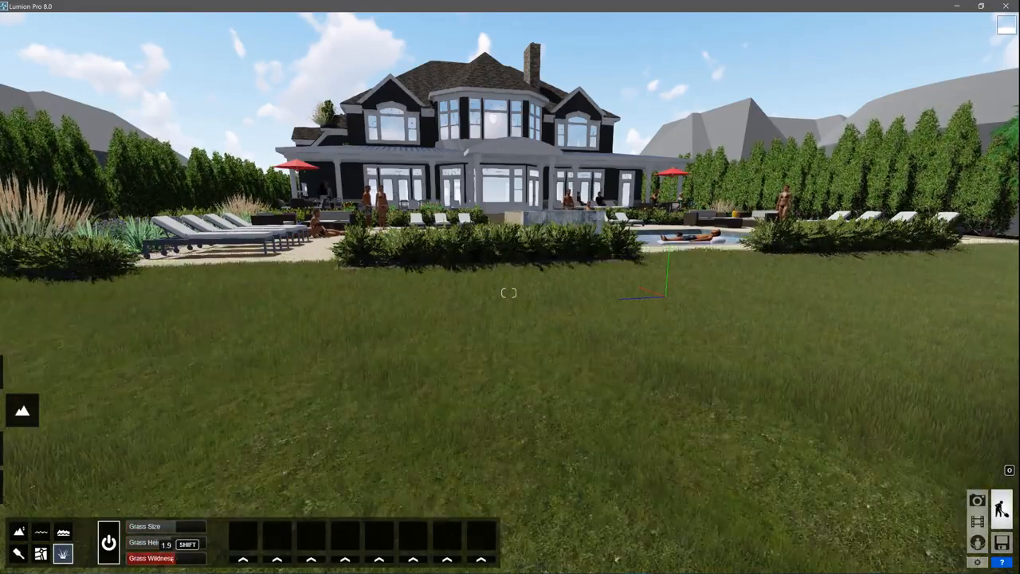
# Step: Change the landscape preset to the green grassy mountain one and paint a terrain stroke across the lawn
pyautogui.click(18, 553)
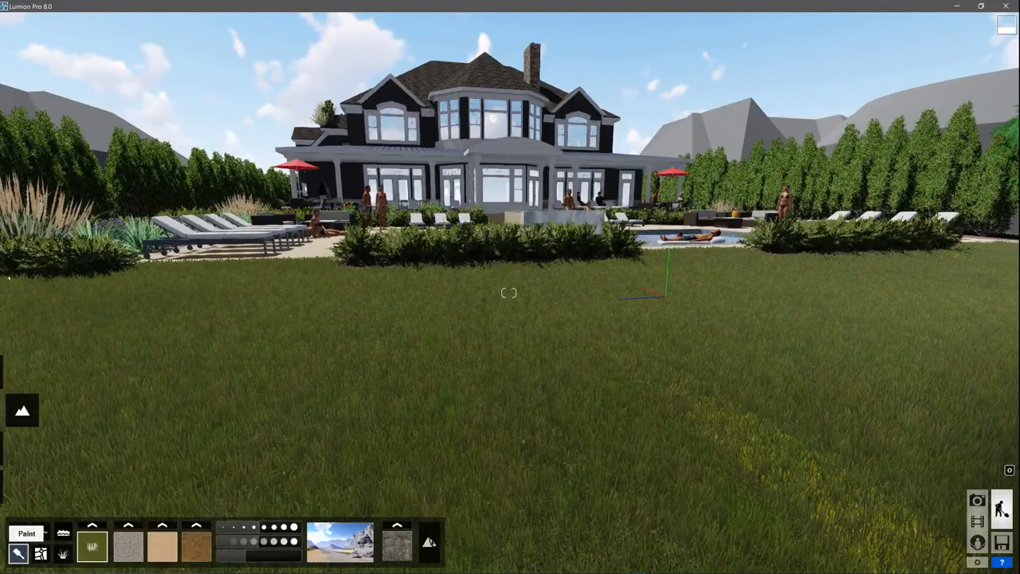
pyautogui.click(341, 538)
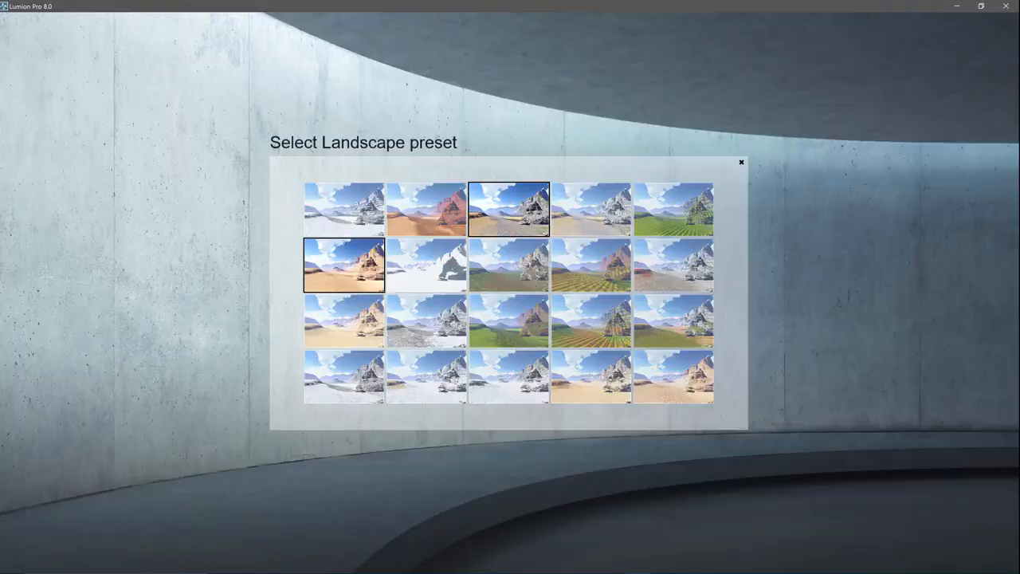
pyautogui.click(426, 208)
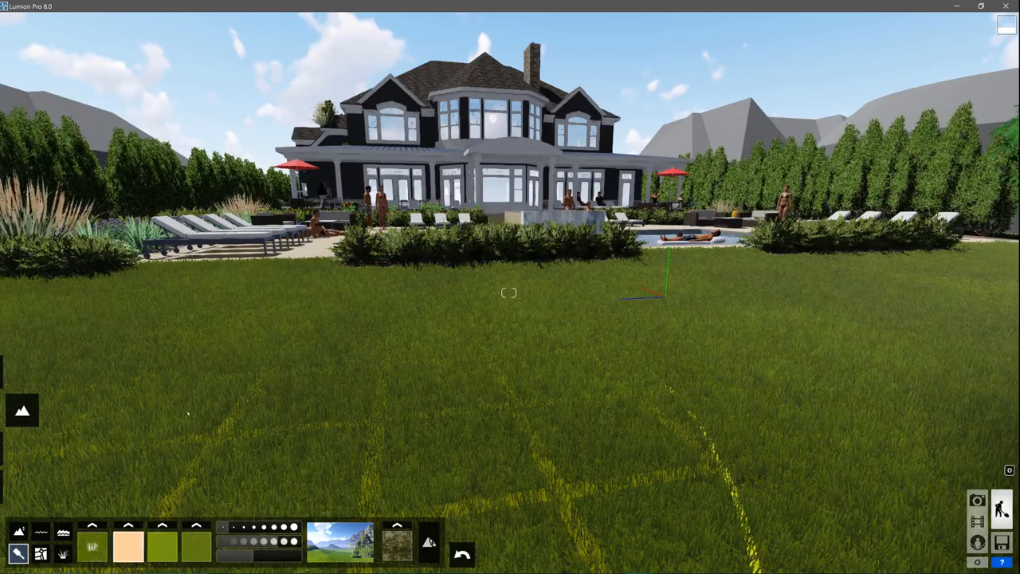
pyautogui.moveTo(712, 423)
pyautogui.mouseDown()
pyautogui.moveTo(940, 438)
pyautogui.moveTo(586, 488)
pyautogui.mouseUp()
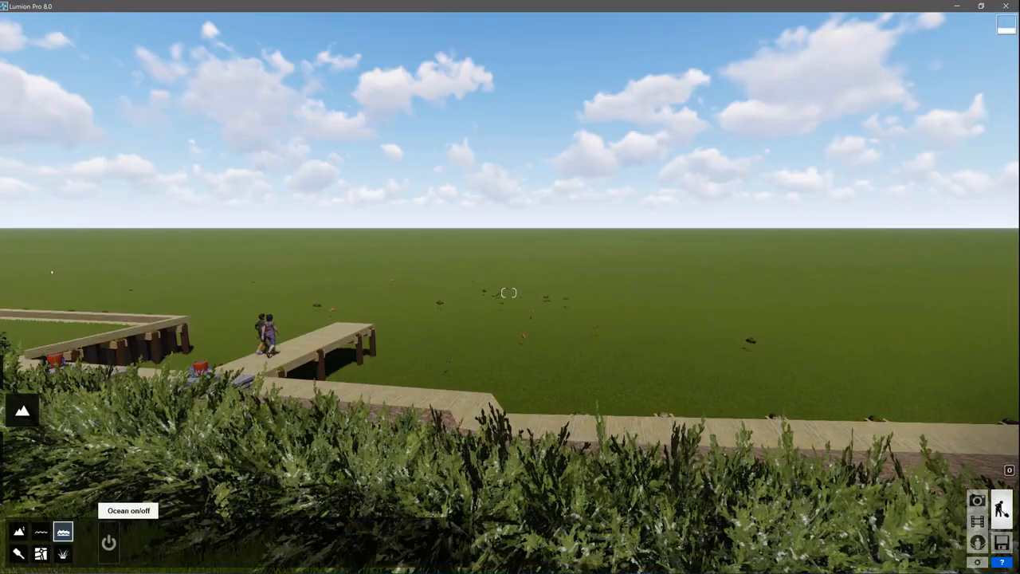
# Step: Turn on the ocean around the docks, adjust its height, set wave intensity and turbidity to 0.0, and colour it light blue
pyautogui.click(108, 542)
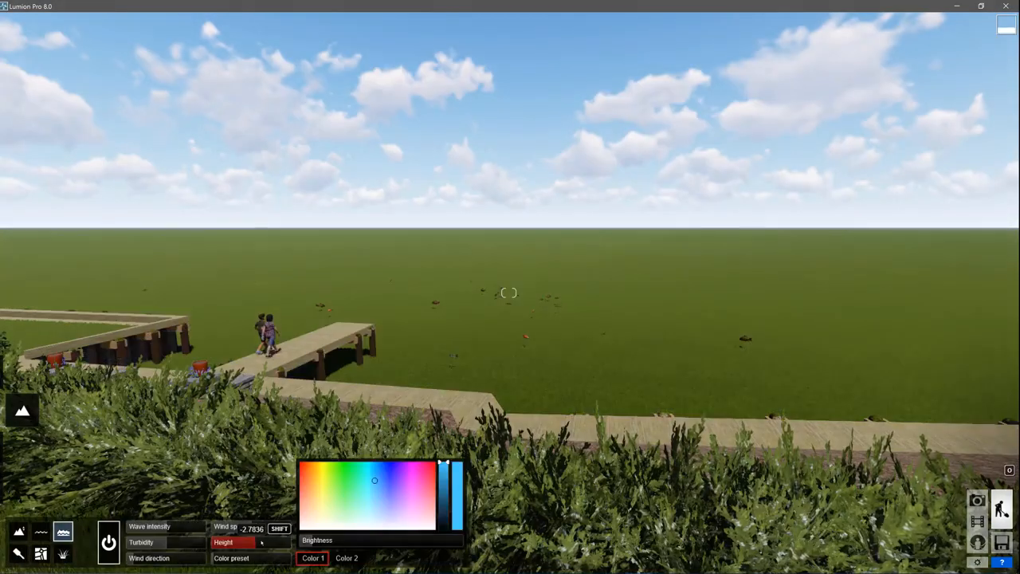
pyautogui.keyDown('shift'); pyautogui.moveTo(292, 547); pyautogui.dragTo(255, 545); pyautogui.keyUp('shift')
pyautogui.moveTo(380, 472); pyautogui.dragTo(390, 467)
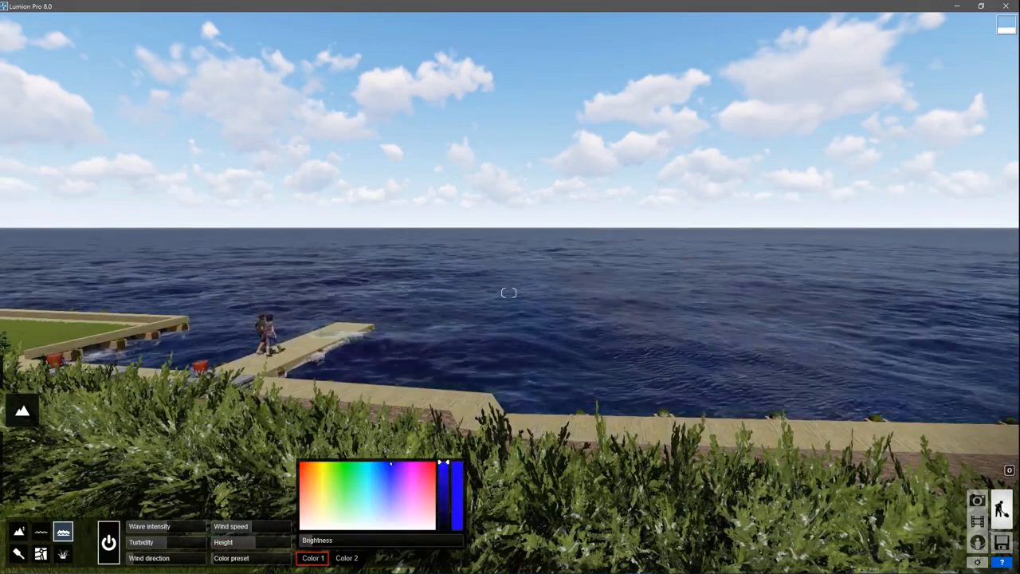
pyautogui.moveTo(162, 529); pyautogui.dragTo(128, 529)
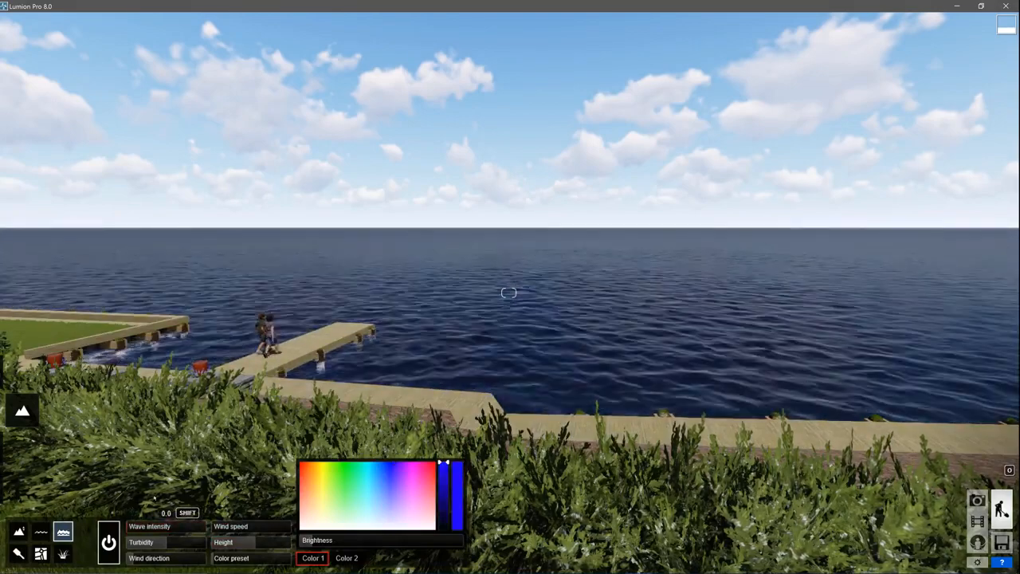
pyautogui.click(373, 492)
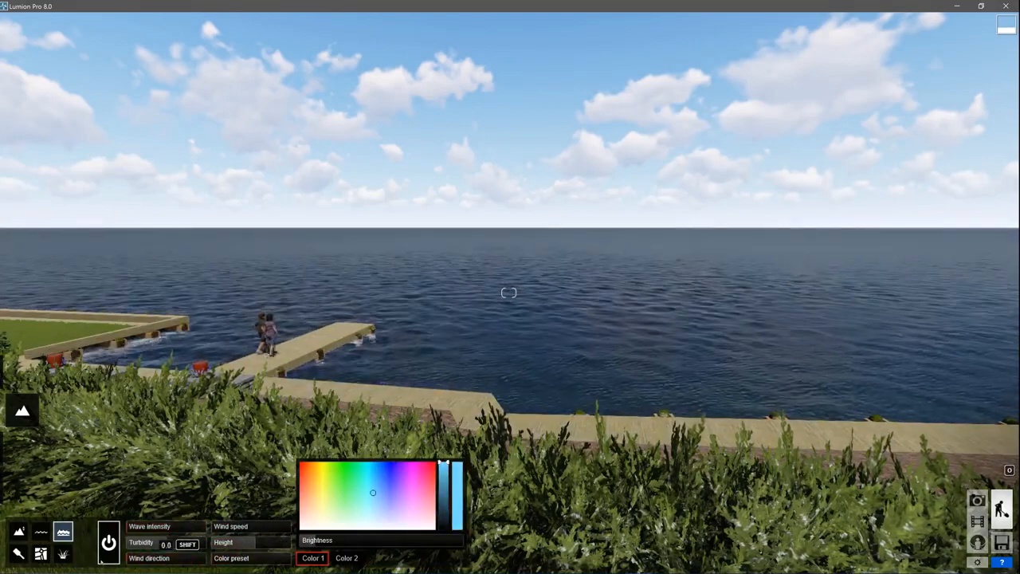
# Step: Turn the sun to the west, lower it over the sea, and choose the cloud preset with large scattered white clouds
pyautogui.click(21, 371)
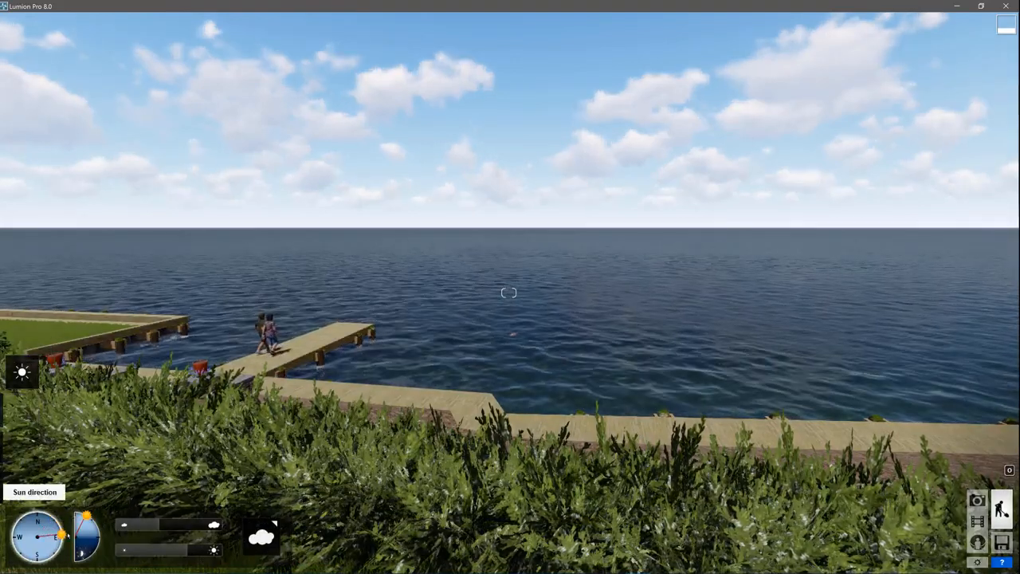
pyautogui.moveTo(86, 516)
pyautogui.mouseDown()
pyautogui.moveTo(98, 531)
pyautogui.moveTo(46, 560)
pyautogui.moveTo(14, 544)
pyautogui.mouseUp()
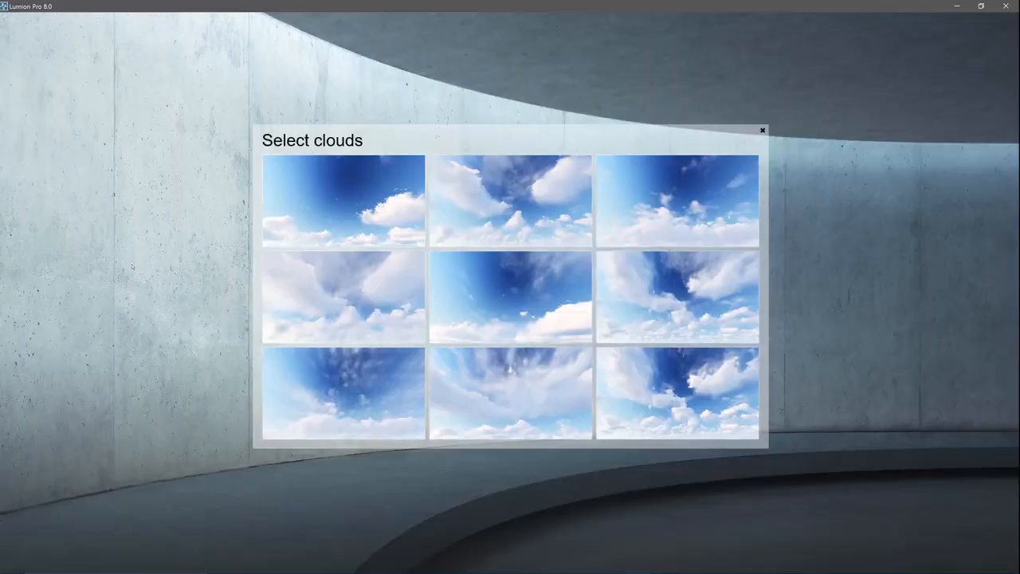
pyautogui.click(510, 199)
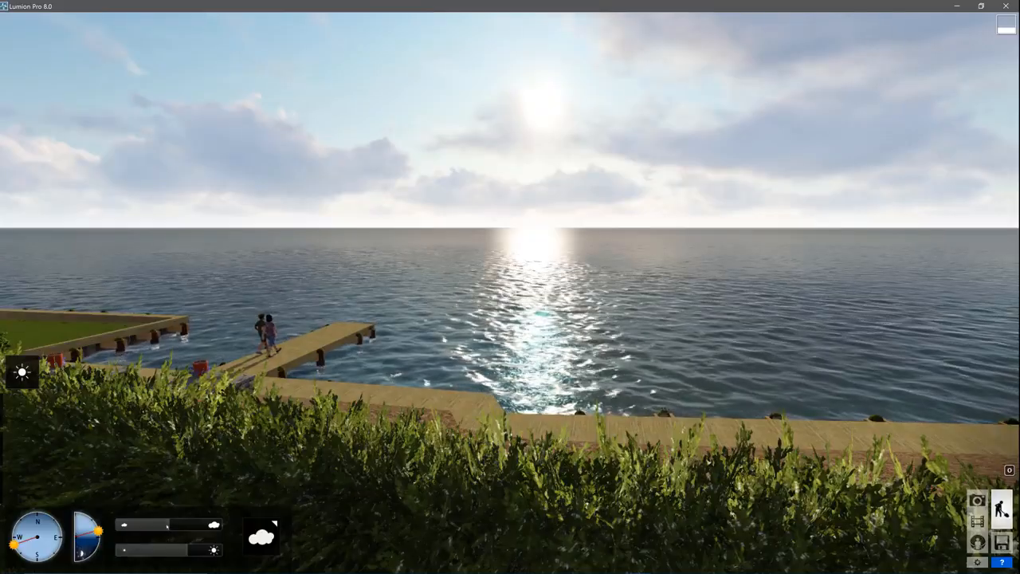
# Step: Increase the amount of clouds in the sky over the sea
pyautogui.moveTo(171, 526); pyautogui.dragTo(213, 525)
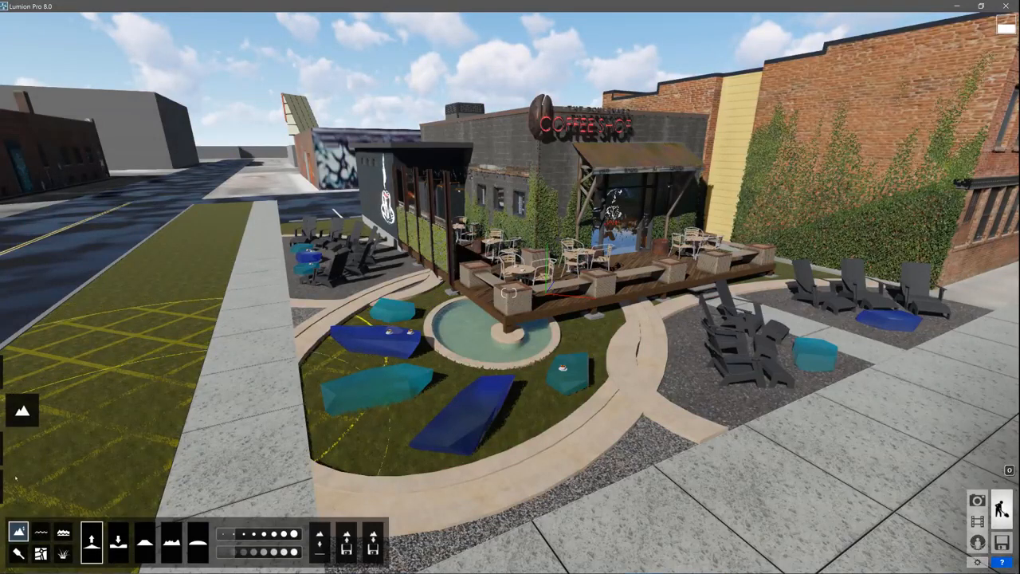
# Step: Browse the small, medium and large leaf trees in the Nature Library, going through the large trees up to page 4
pyautogui.moveTo(10, 483)
pyautogui.click(22, 447)
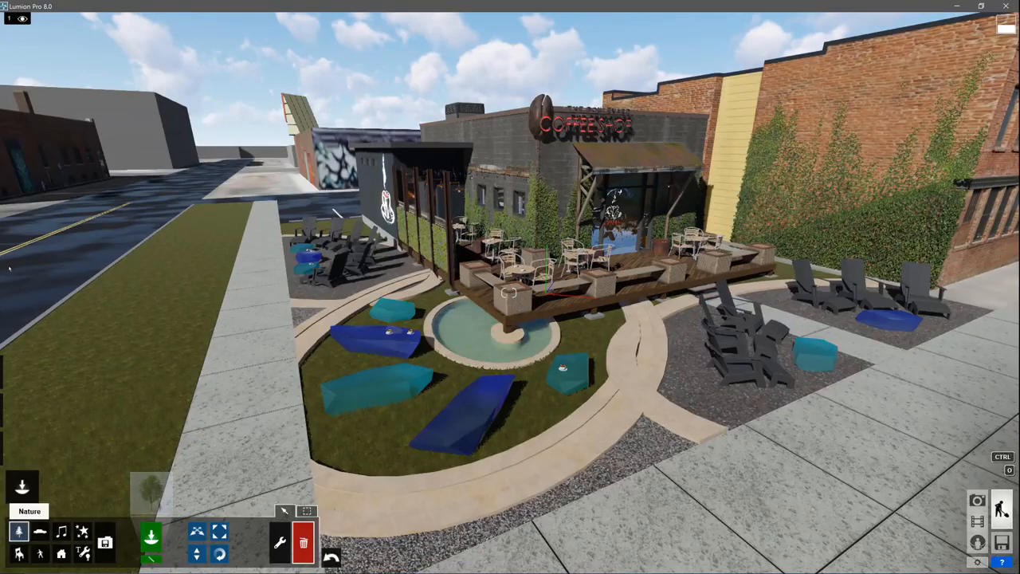
pyautogui.click(150, 493)
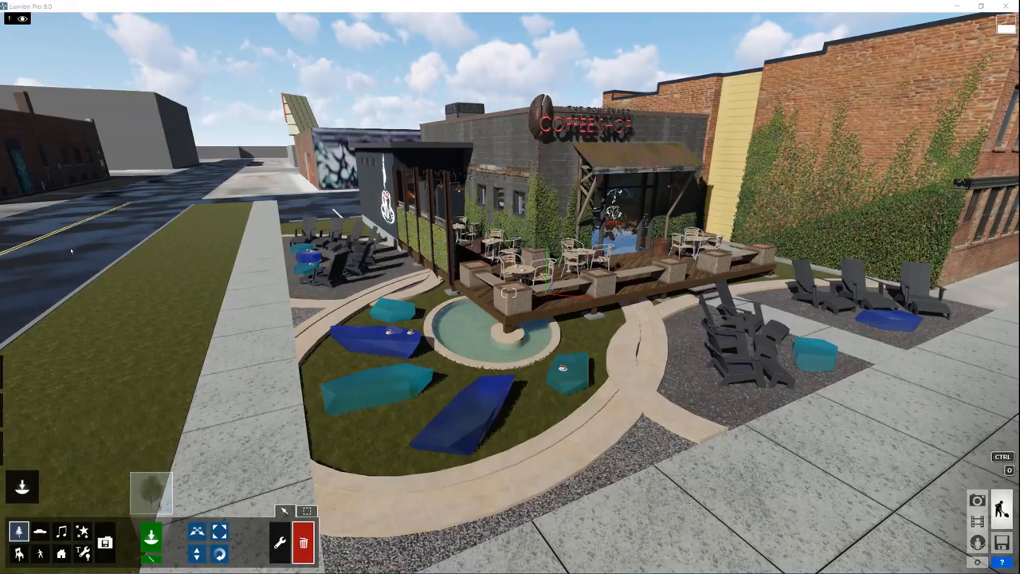
pyautogui.click(270, 130)
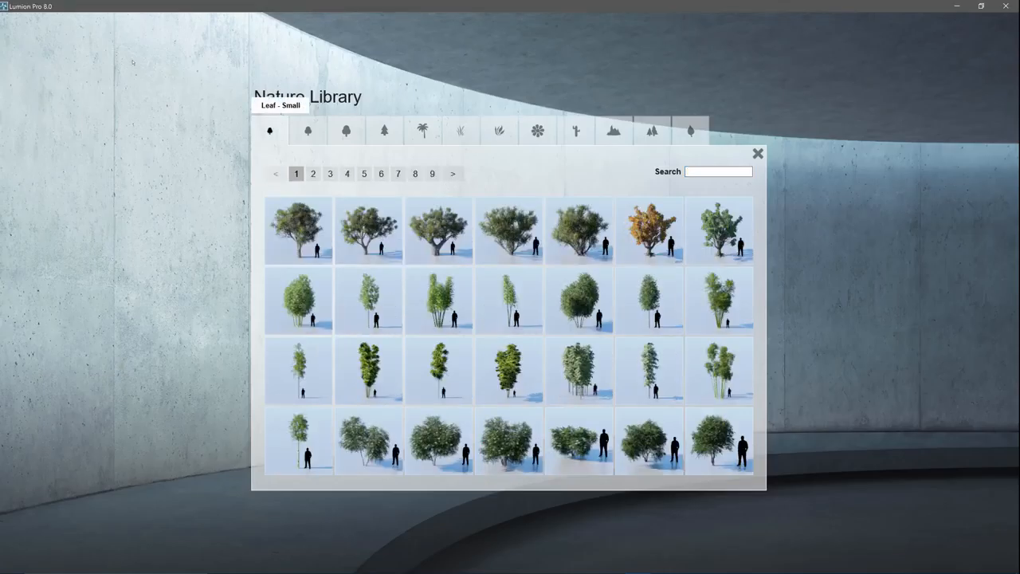
pyautogui.click(308, 130)
pyautogui.click(346, 130)
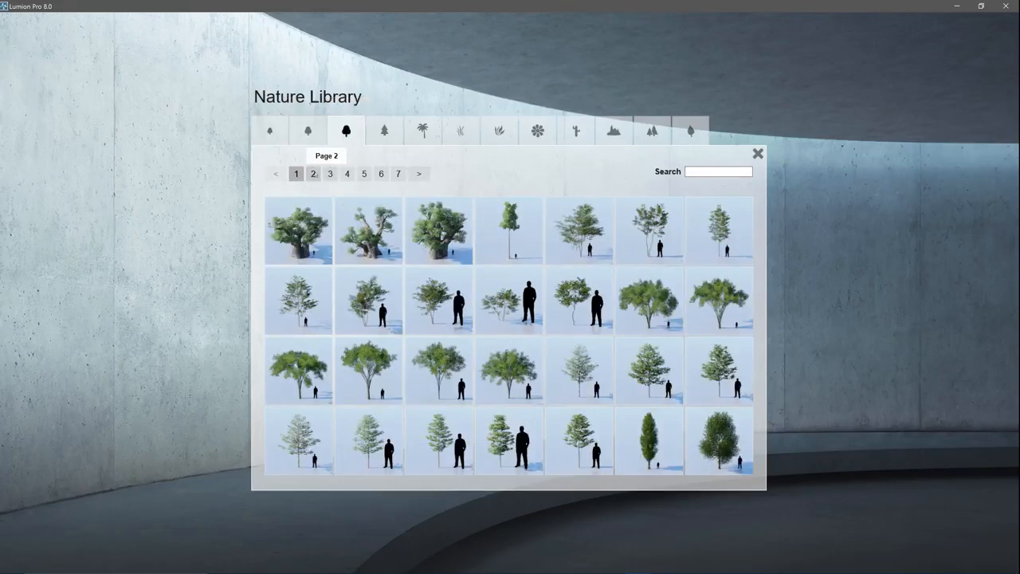
pyautogui.click(316, 172)
pyautogui.click(329, 172)
pyautogui.click(346, 173)
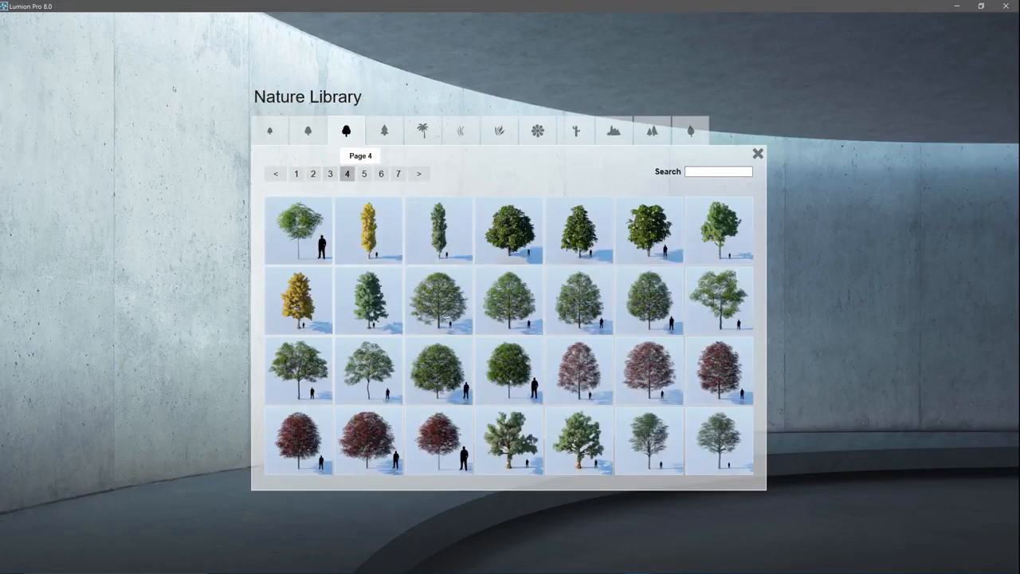
# Step: Search the Nature Library for "oak" and place the PostOak-M tree on the grass strip beside the sidewalk
pyautogui.click(718, 171)
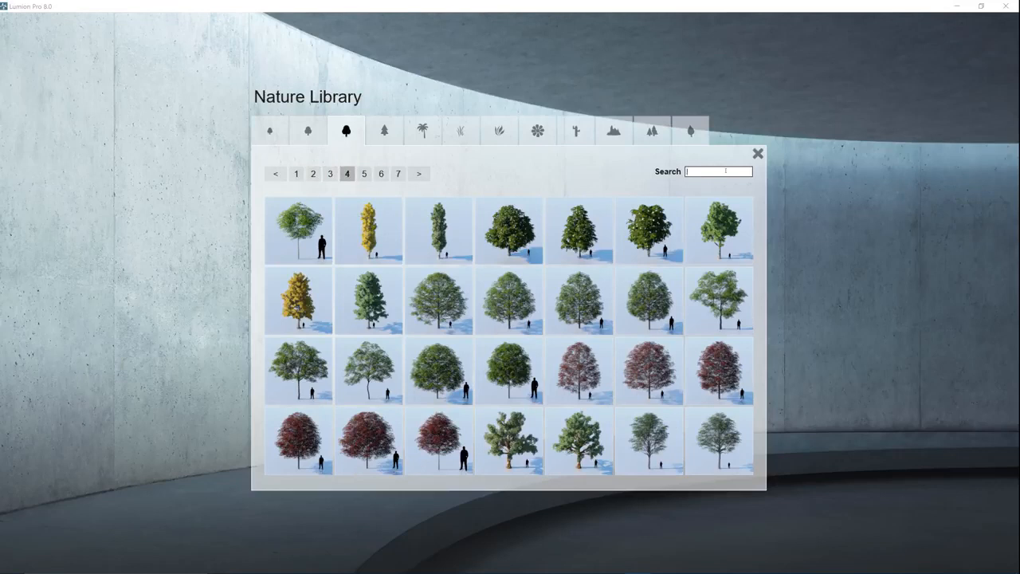
pyautogui.write('ak')
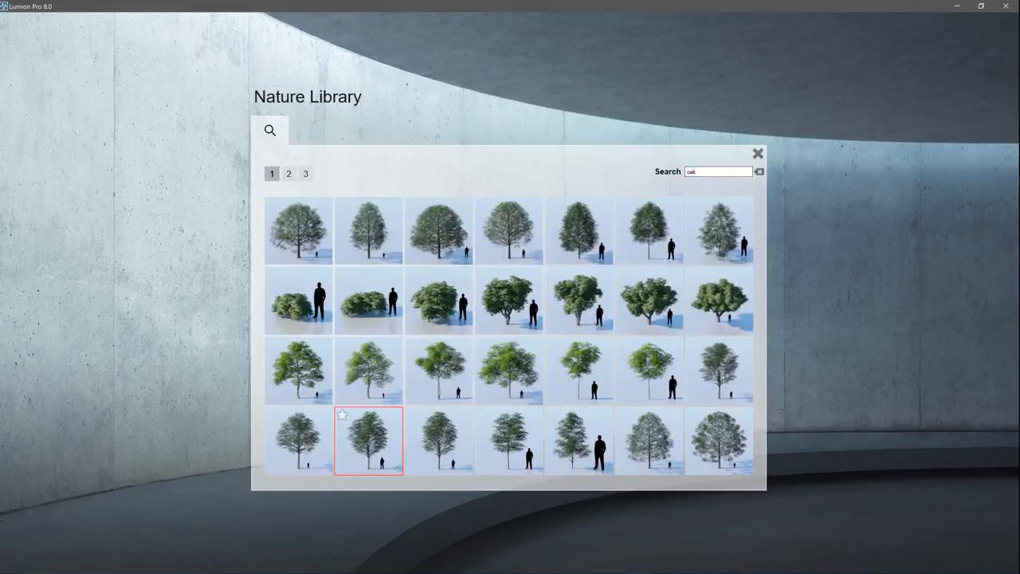
pyautogui.click(368, 440)
pyautogui.click(148, 372)
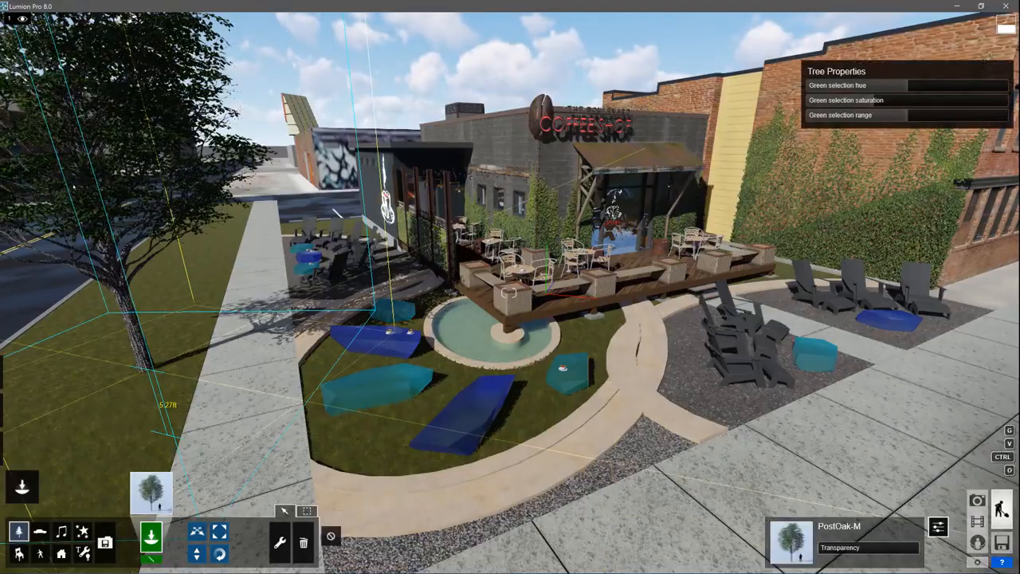
# Step: Mass-place a green grass plant along a curved line that follows the path's edge beside the gravel seating area to the deck steps
pyautogui.press('w')
pyautogui.moveTo(366, 350); pyautogui.dragTo(271, 223, button='right')
pyautogui.press('q')
pyautogui.press('w')
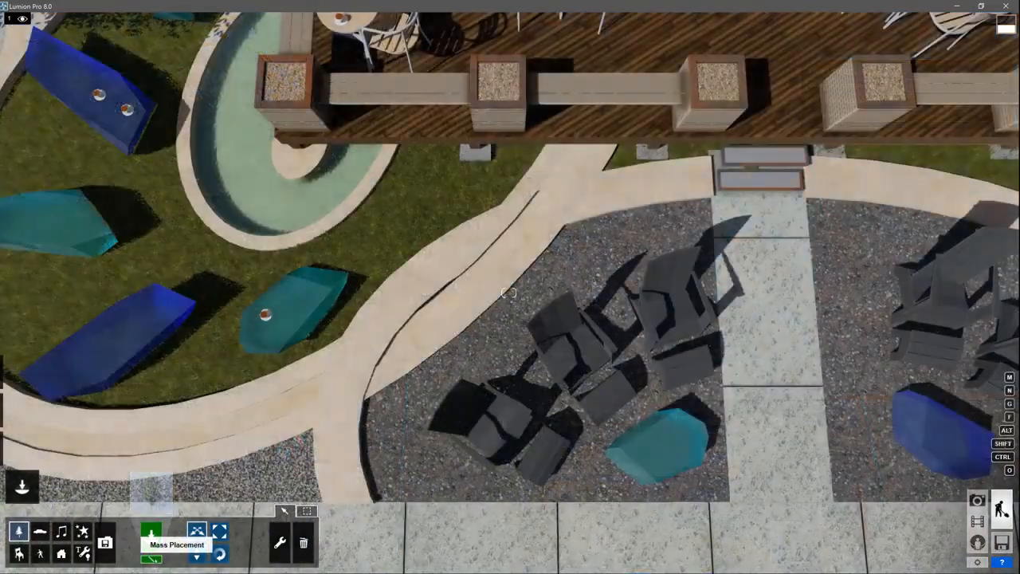
pyautogui.click(150, 558)
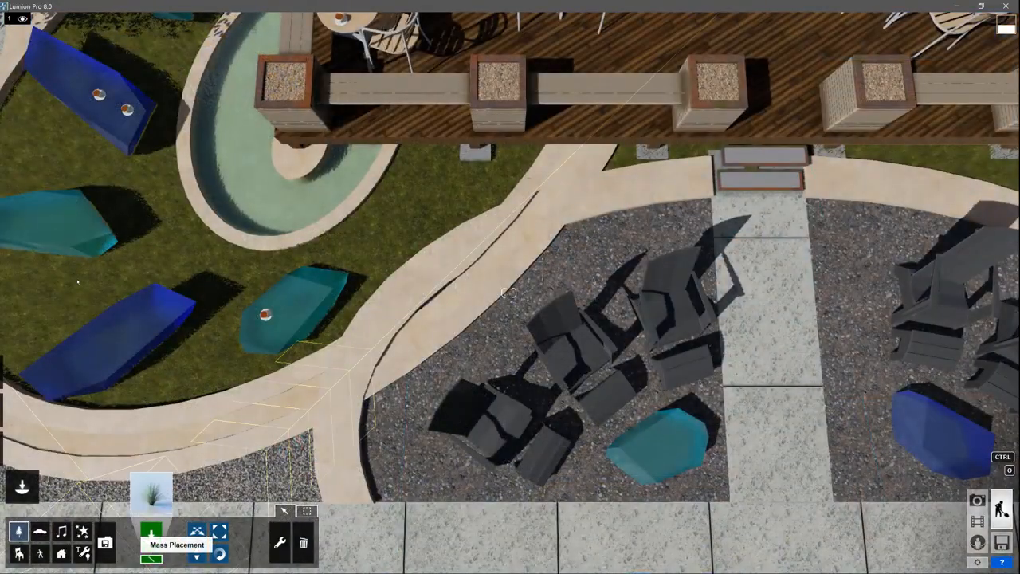
pyautogui.click(508, 293)
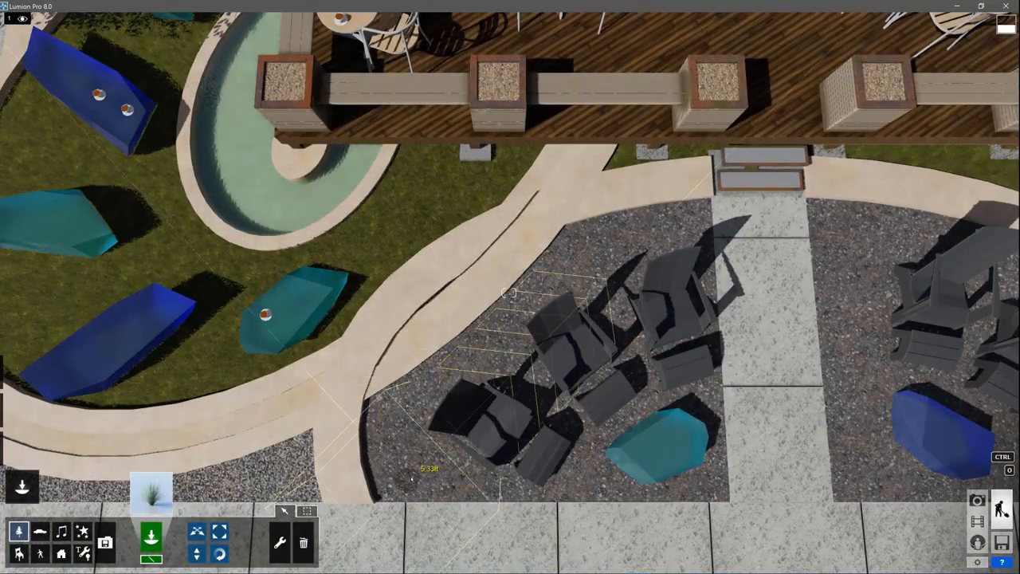
pyautogui.click(400, 443)
pyautogui.press('Return')
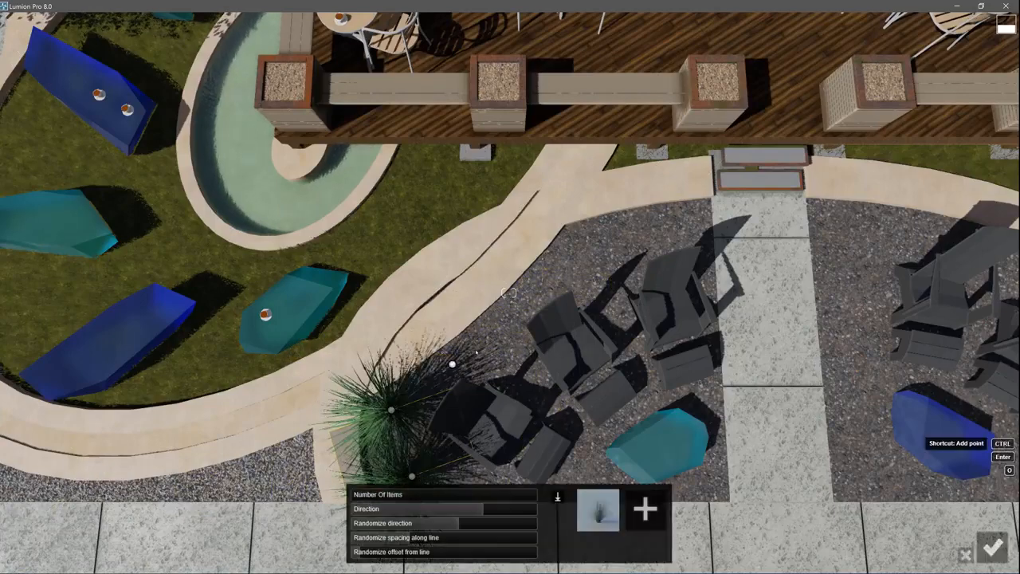
pyautogui.keyDown('ctrl'); pyautogui.click(576, 240); pyautogui.keyUp('ctrl')
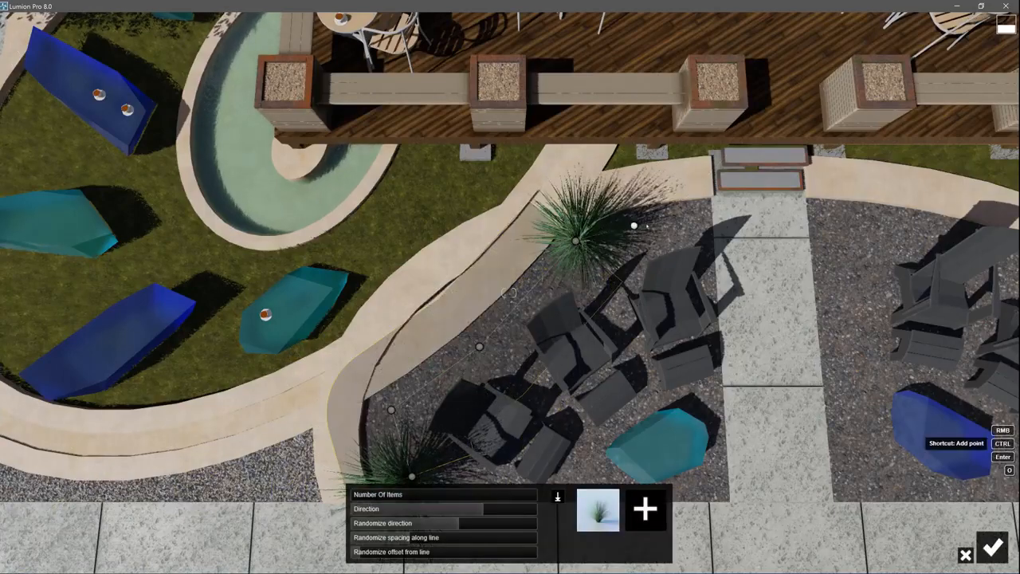
pyautogui.keyDown('ctrl'); pyautogui.click(650, 223); pyautogui.keyUp('ctrl')
pyautogui.keyDown('ctrl'); pyautogui.click(697, 216); pyautogui.keyUp('ctrl')
# Step: Increase the plant row's item count, direction, direction randomness, spacing randomness and line offset, and add a bluish grass as a second plant
pyautogui.moveTo(367, 495); pyautogui.dragTo(403, 497)
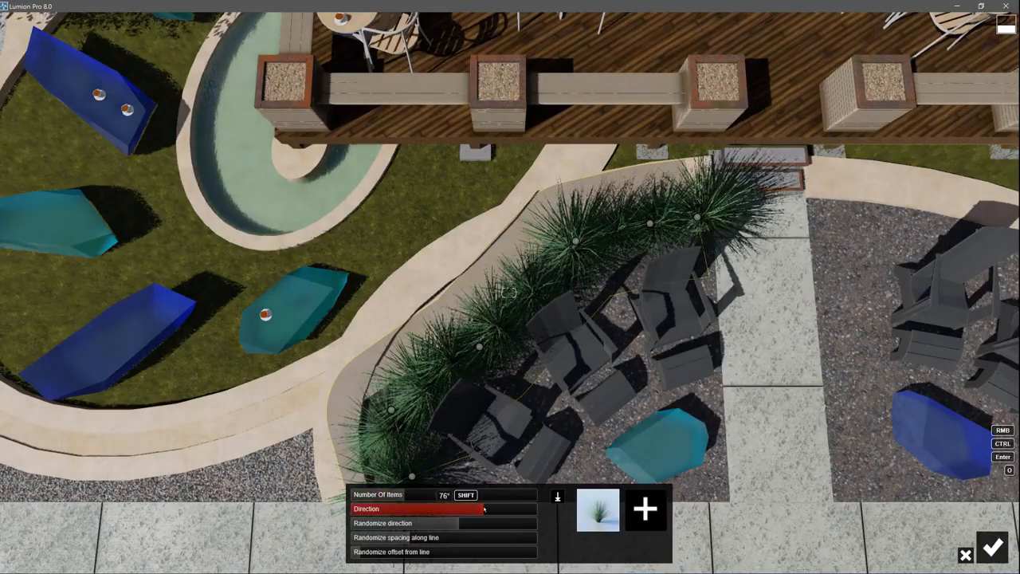
pyautogui.moveTo(483, 509); pyautogui.dragTo(510, 510)
pyautogui.moveTo(457, 523); pyautogui.dragTo(523, 525)
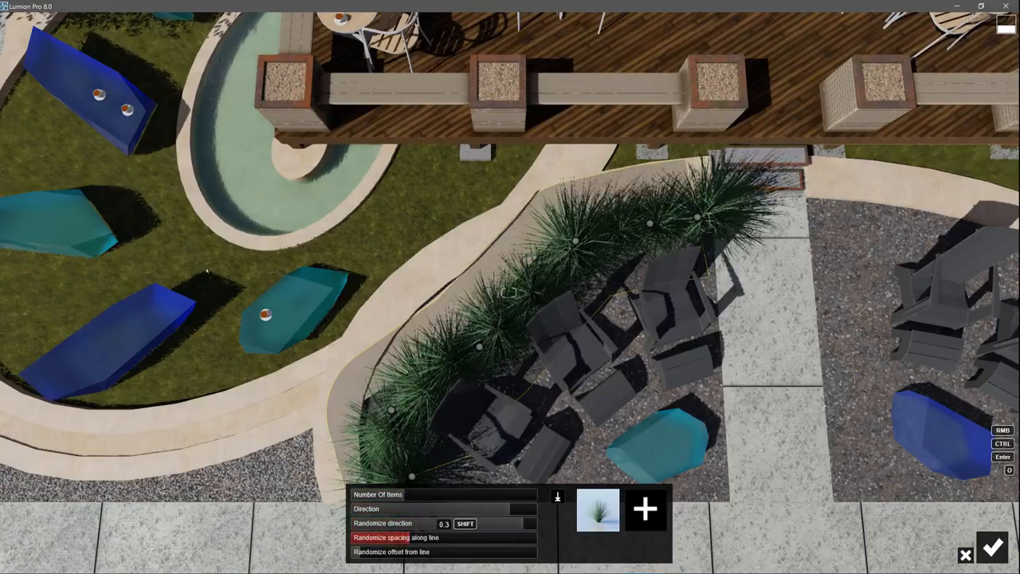
pyautogui.moveTo(409, 539); pyautogui.dragTo(426, 541)
pyautogui.moveTo(360, 553); pyautogui.dragTo(374, 554)
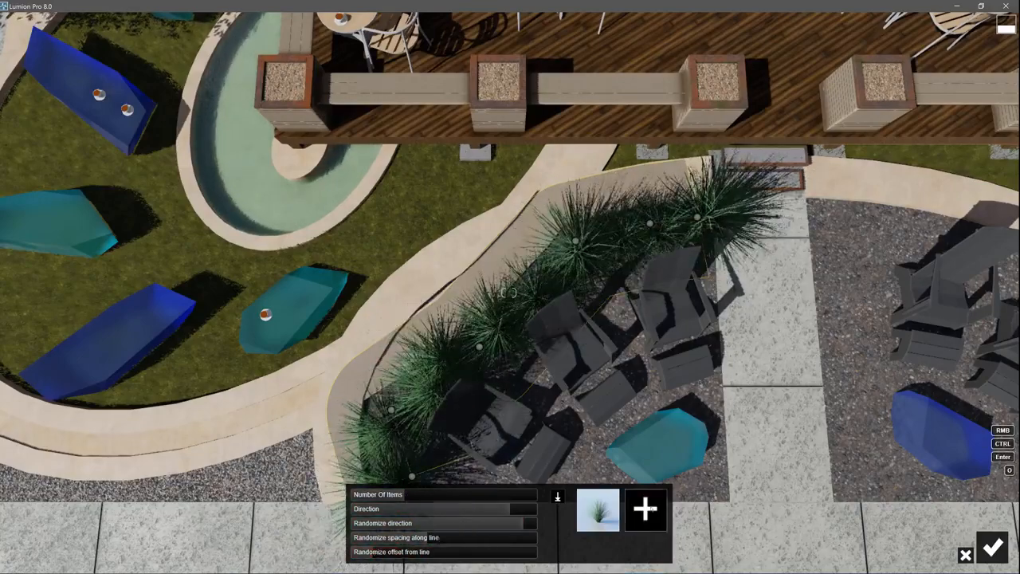
pyautogui.click(644, 509)
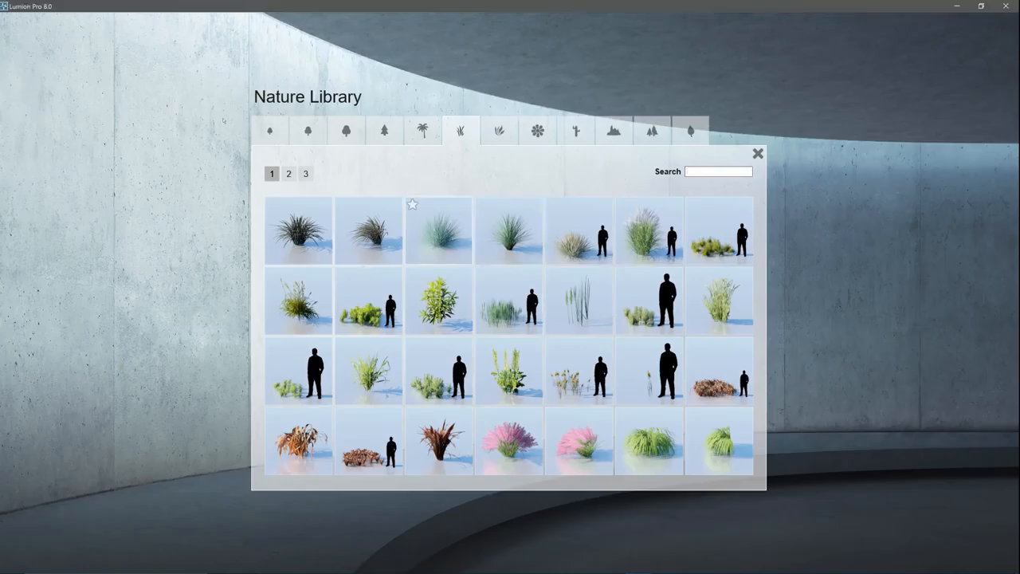
pyautogui.click(451, 238)
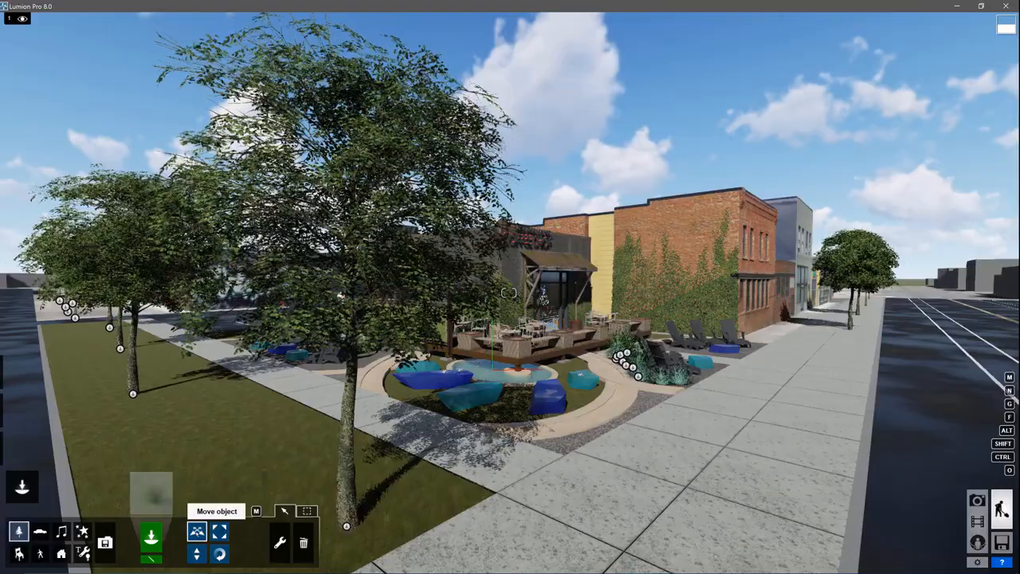
# Step: Select the nearest maple tree on the lawn and raise its transparency until it is almost see-through
pyautogui.click(346, 526)
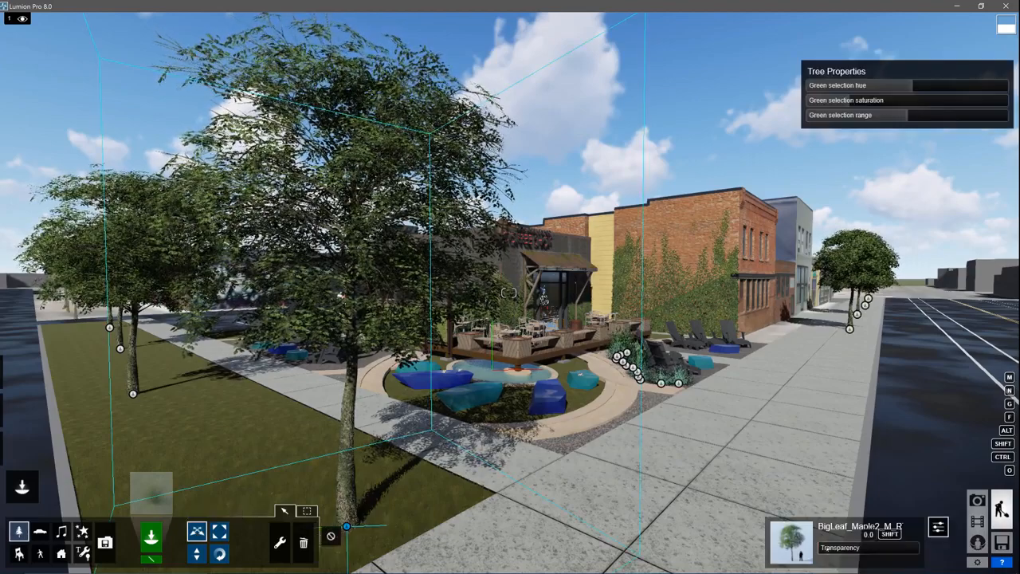
pyautogui.moveTo(823, 548); pyautogui.dragTo(896, 561)
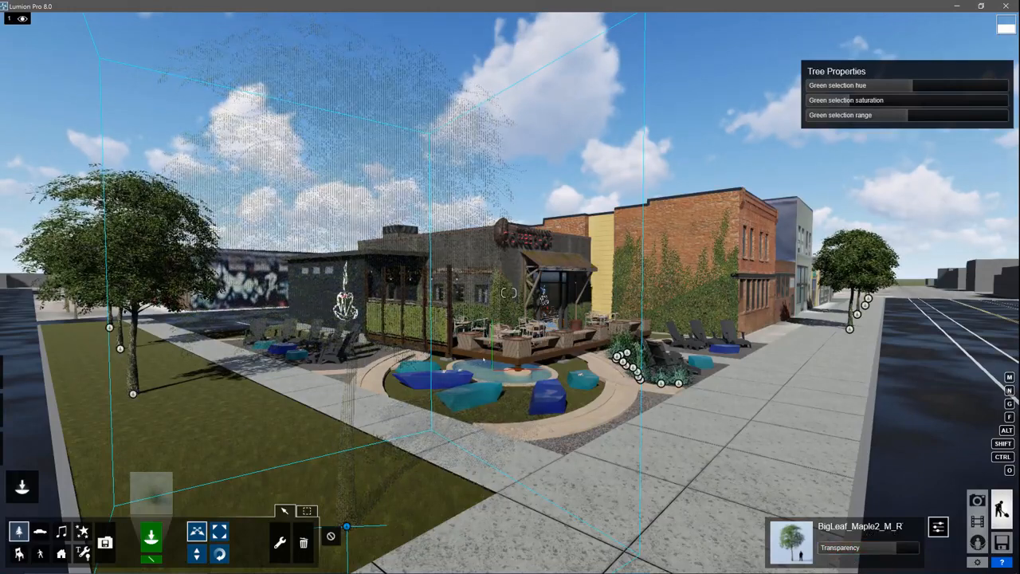
# Step: Make all the hidden scene layers up to layer 11 visible, including the cars, people and plants
pyautogui.moveTo(80, 17)
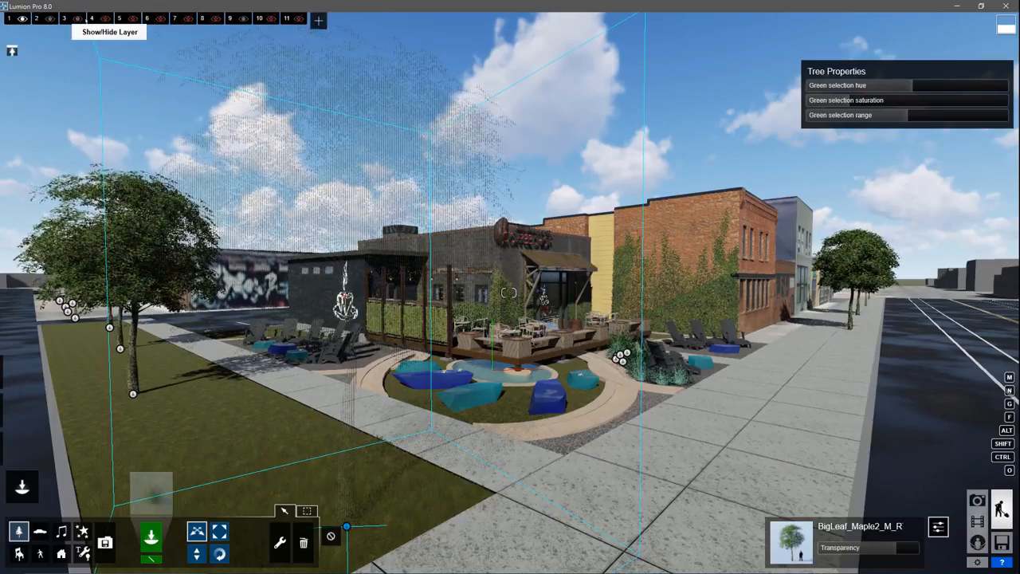
pyautogui.click(78, 18)
pyautogui.click(106, 18)
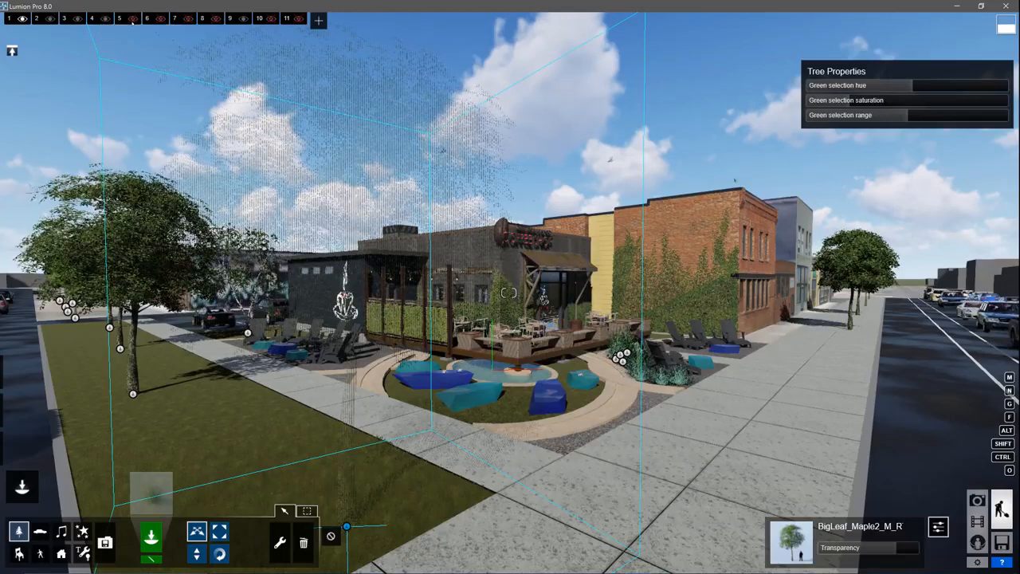
pyautogui.click(161, 18)
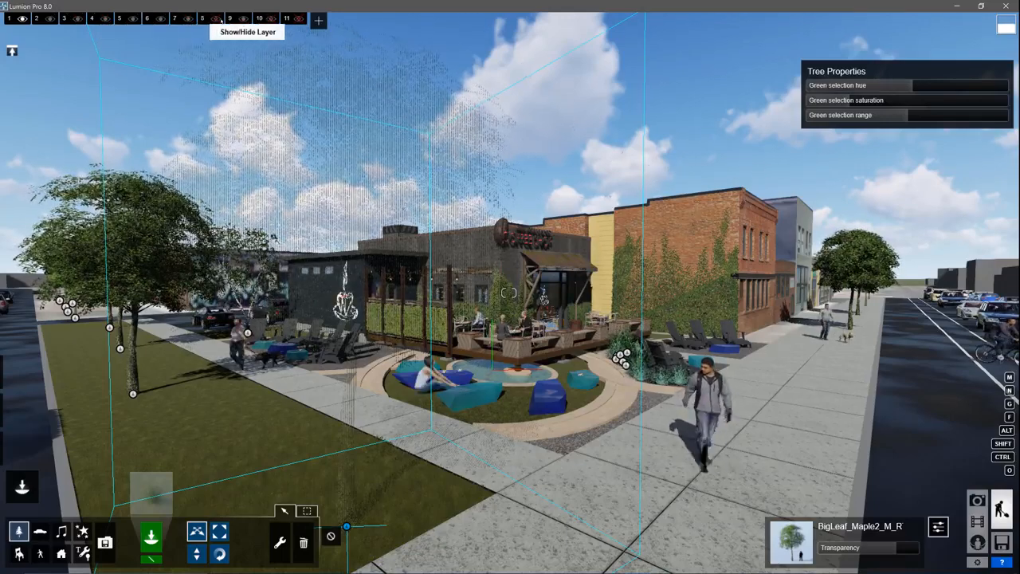
pyautogui.click(271, 19)
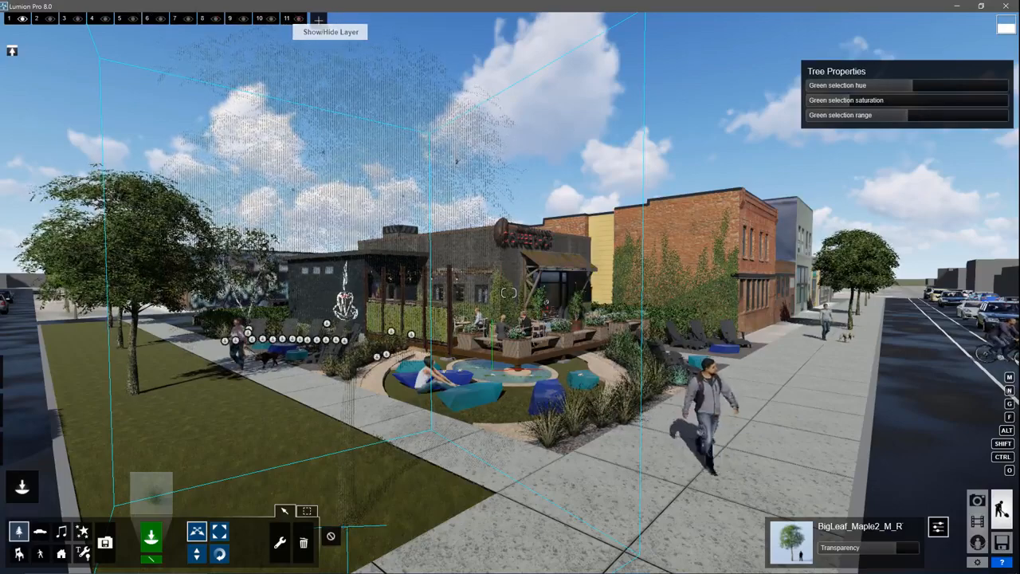
# Step: Deselect the maple tree and switch to Photo mode in front of the coffee shop's gravel seating area
pyautogui.moveTo(477, 368); pyautogui.dragTo(318, 361, button='right')
pyautogui.click(330, 535)
pyautogui.press('d')
pyautogui.press('d')
pyautogui.moveTo(593, 396); pyautogui.dragTo(561, 388, button='right')
pyautogui.click(976, 501)
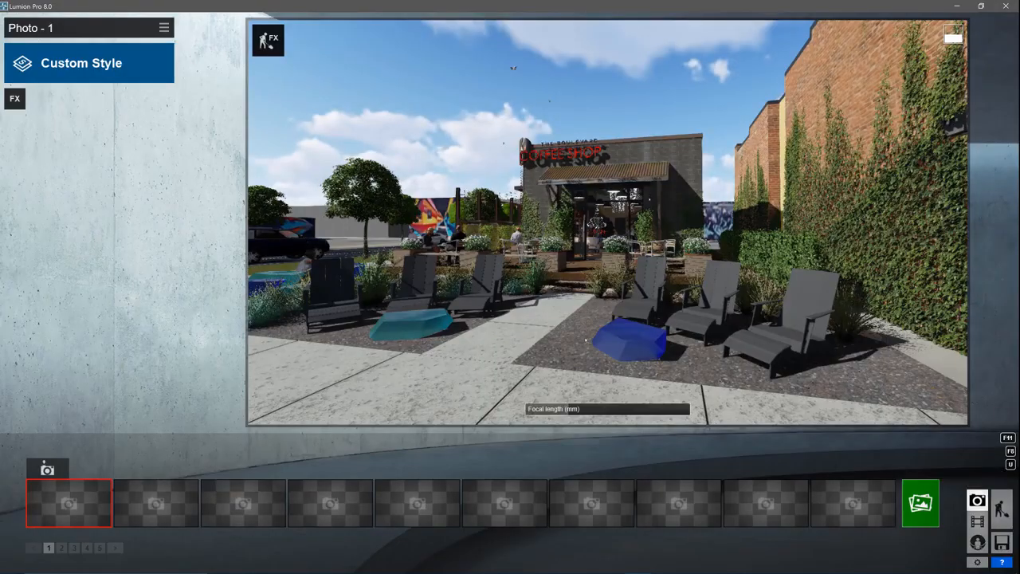
# Step: Frame a low view across the paving and lounge chairs toward the coffee shop entrance and store it as the first photo
pyautogui.moveTo(588, 345)
pyautogui.mouseDown(button='right')
pyautogui.moveTo(678, 323)
pyautogui.moveTo(589, 325)
pyautogui.mouseUp(button='right')
pyautogui.press('a')
pyautogui.press('a')
pyautogui.press('d')
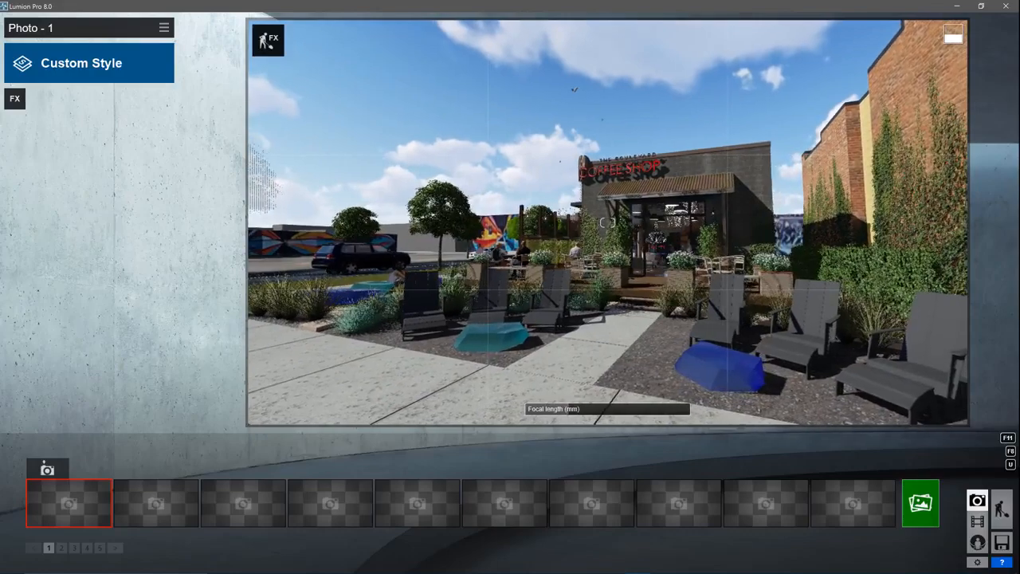
pyautogui.press('w')
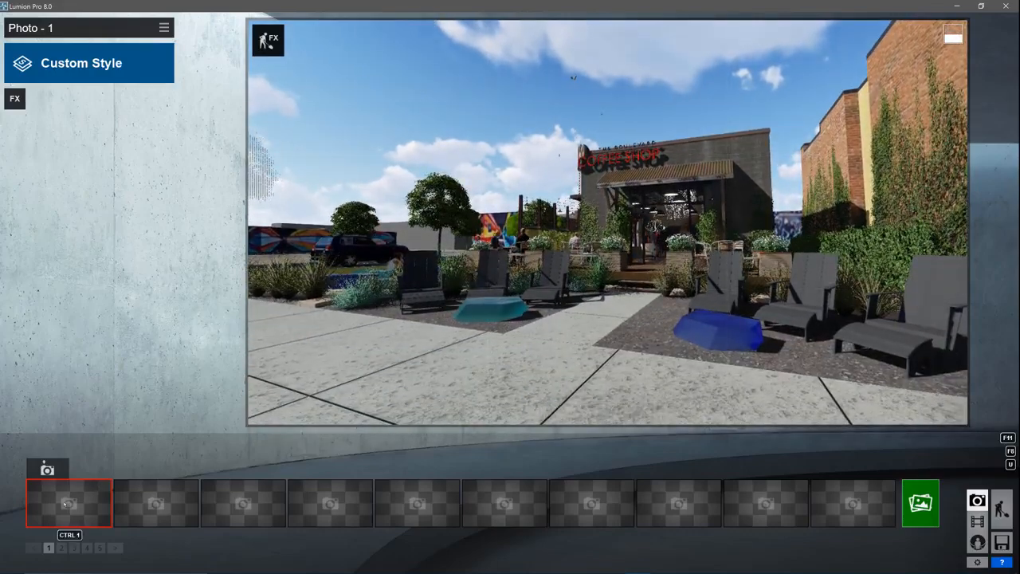
pyautogui.click(49, 470)
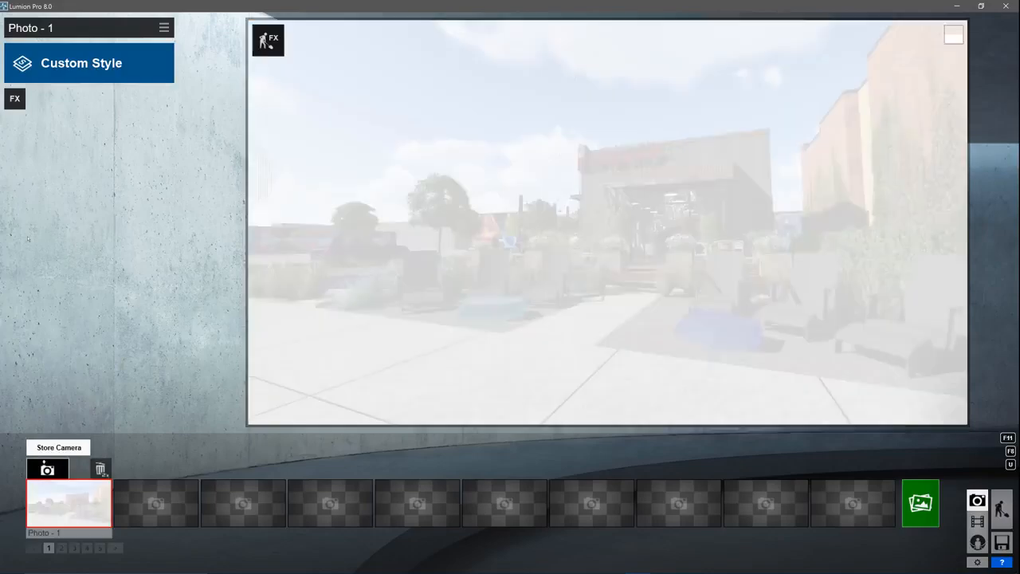
# Step: Move the camera toward the chairs and ivy-covered brick building, and return to the stored Photo - 1 view
pyautogui.press('a')
pyautogui.moveTo(607, 222); pyautogui.dragTo(690, 229, button='right')
pyautogui.press('a')
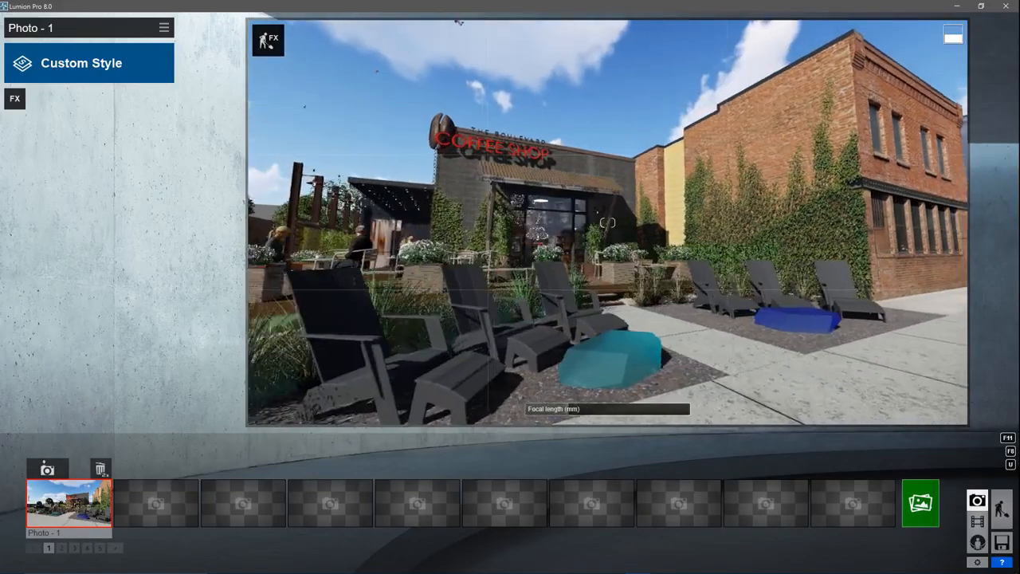
pyautogui.click(70, 502)
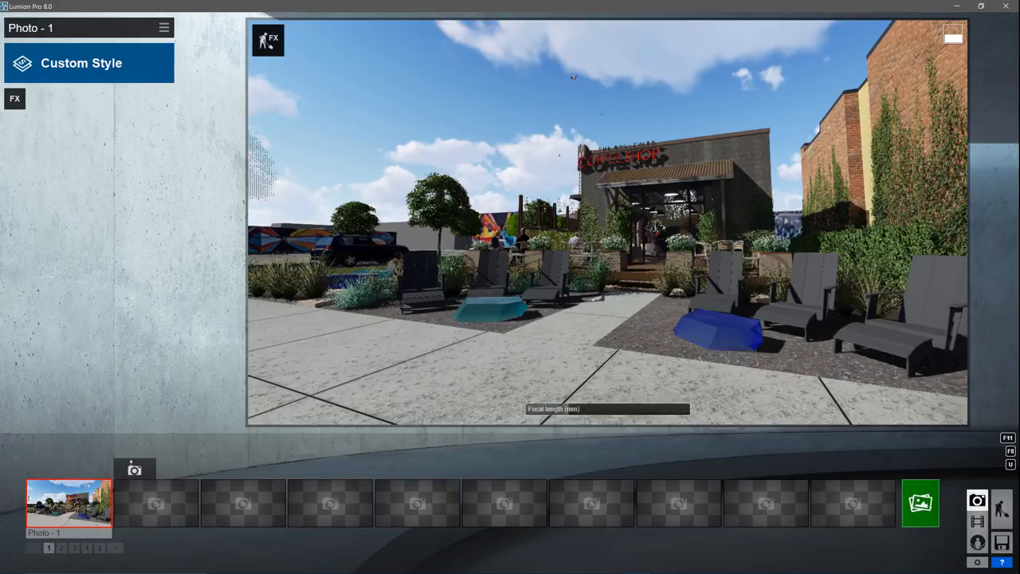
# Step: Apply the Realistic style to the photo with a 24.4 mm focal length, and change the style to Watercolor
pyautogui.click(140, 69)
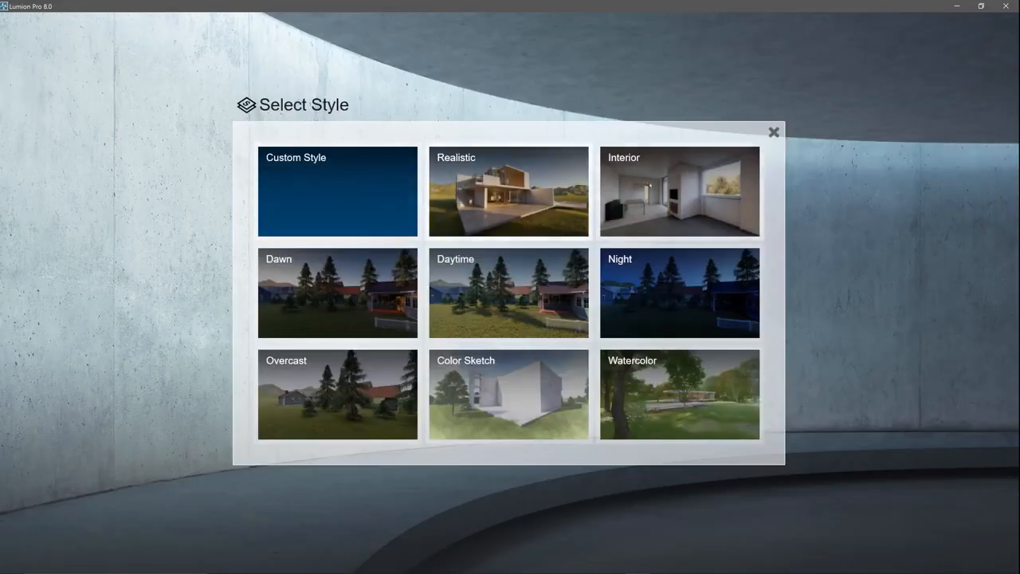
pyautogui.click(537, 192)
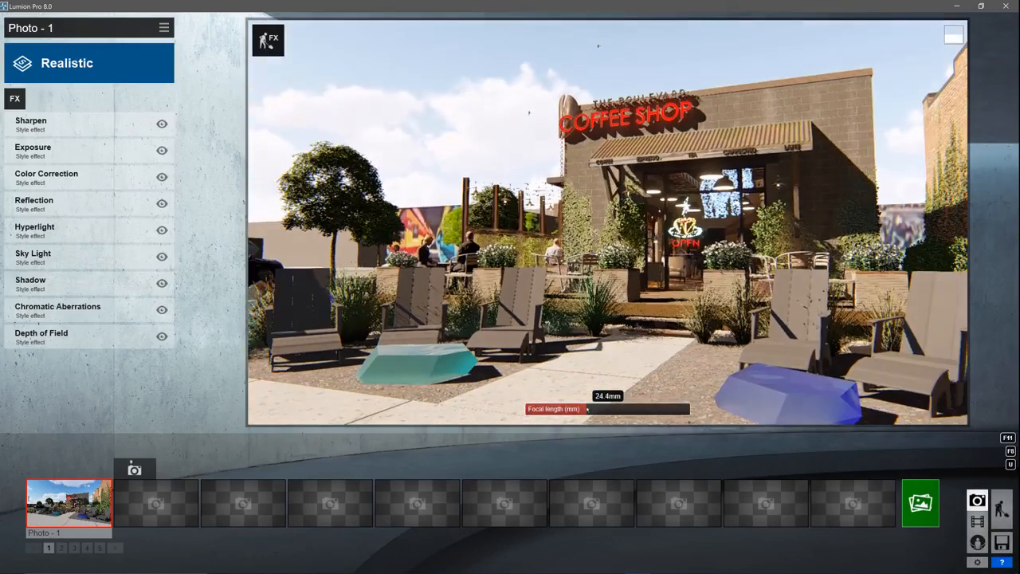
pyautogui.click(48, 62)
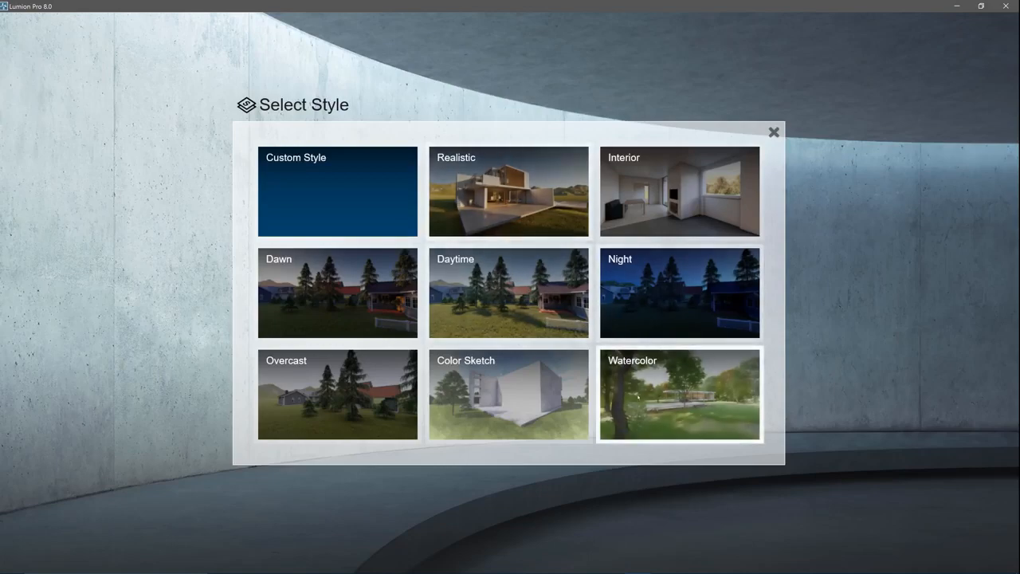
pyautogui.click(680, 395)
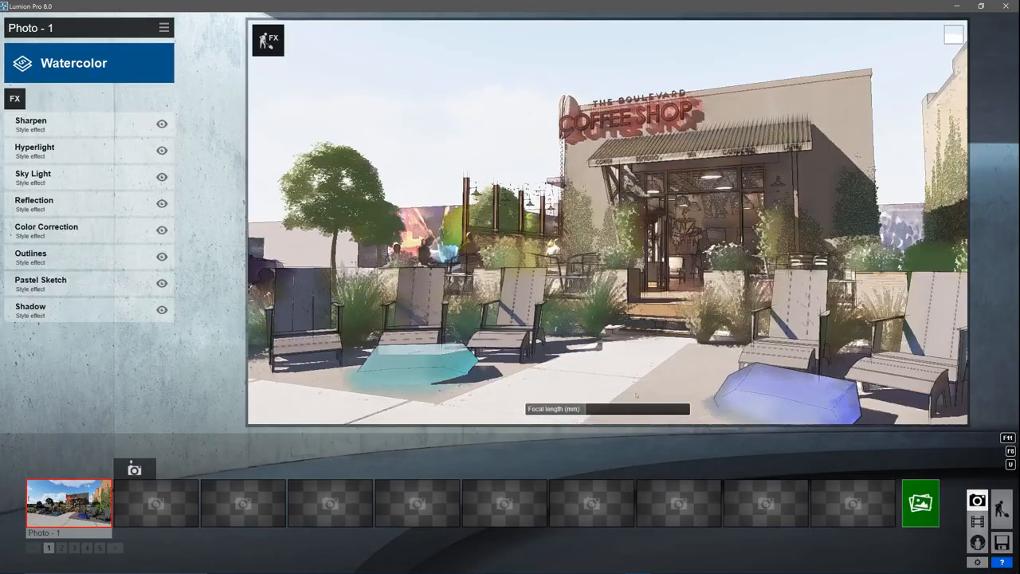
# Step: Add a Sun effect to the photo and adjust the sun height, heading and brightness
pyautogui.moveTo(607, 221); pyautogui.dragTo(695, 237, button='right')
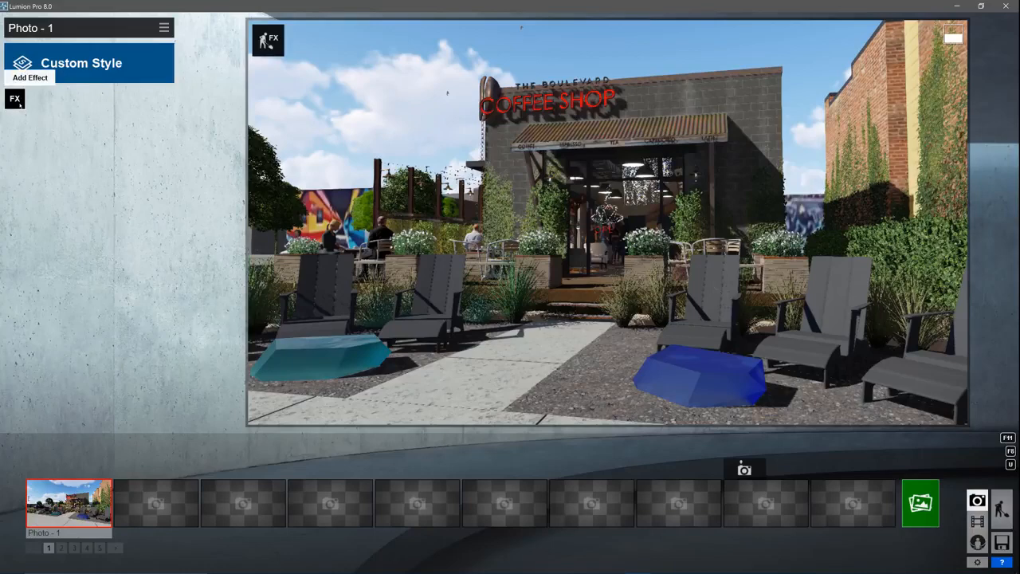
pyautogui.click(14, 98)
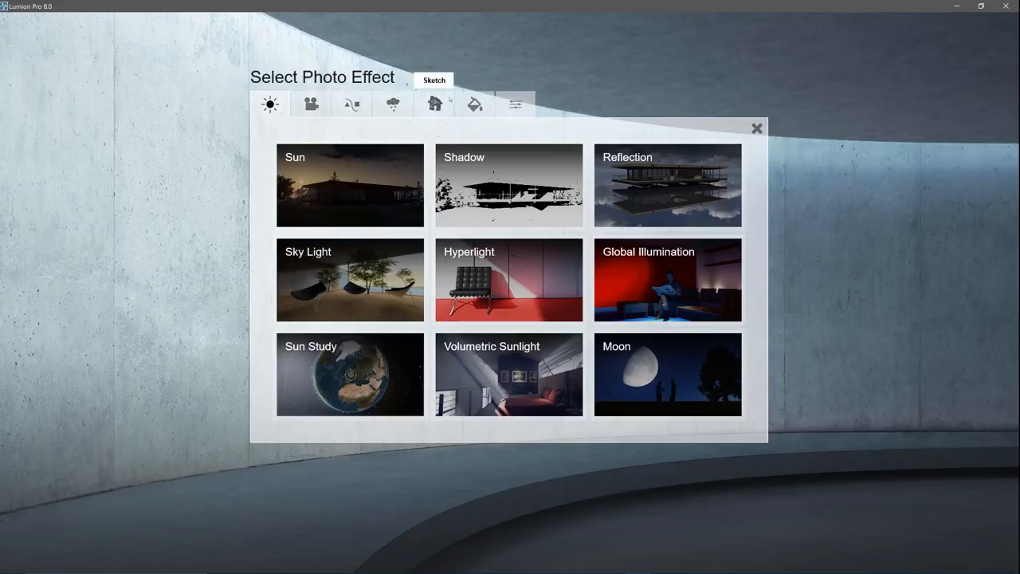
pyautogui.click(349, 185)
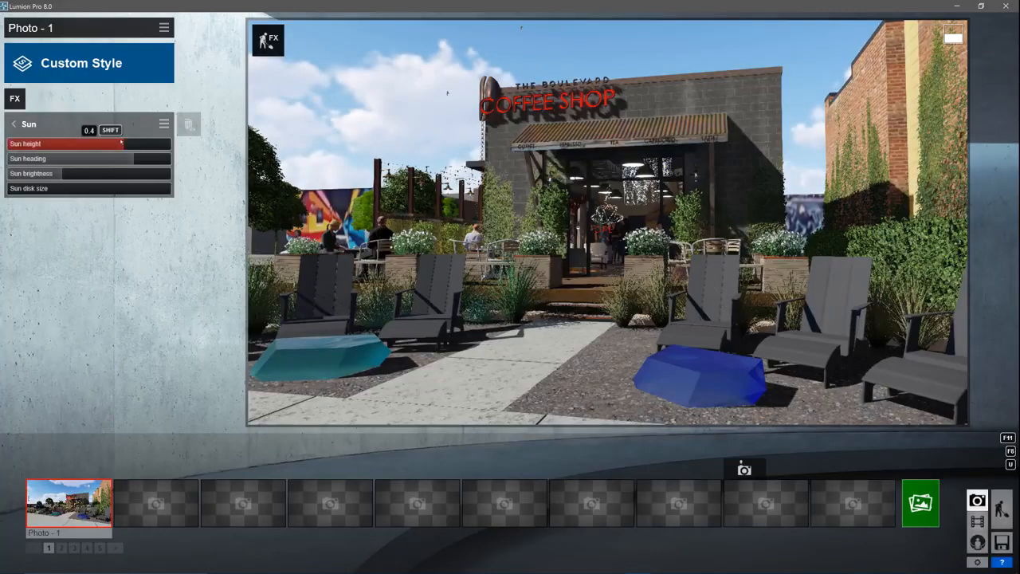
pyautogui.moveTo(61, 74); pyautogui.dragTo(135, 160)
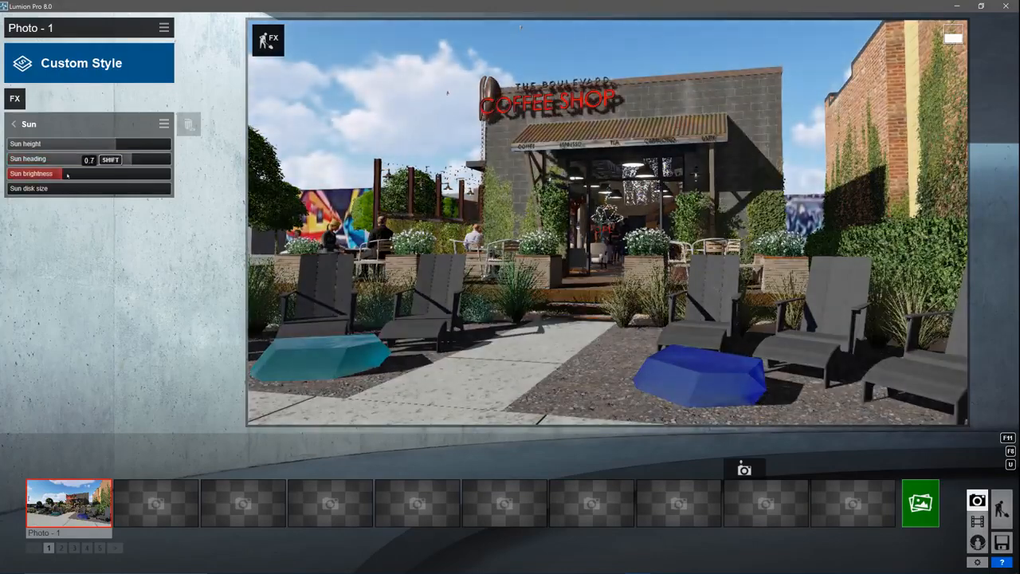
pyautogui.moveTo(66, 175)
pyautogui.mouseDown()
pyautogui.moveTo(79, 175)
pyautogui.moveTo(70, 175)
pyautogui.mouseUp()
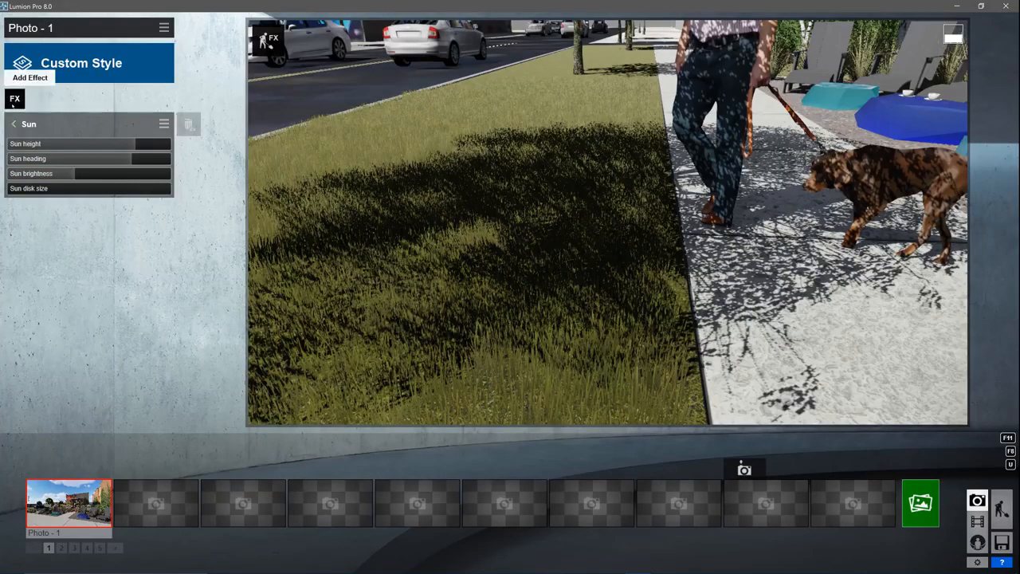
# Step: Add a Shadow effect with Soft Shadows and Fine Detail Shadows on, and add a Sky Light effect
pyautogui.click(14, 98)
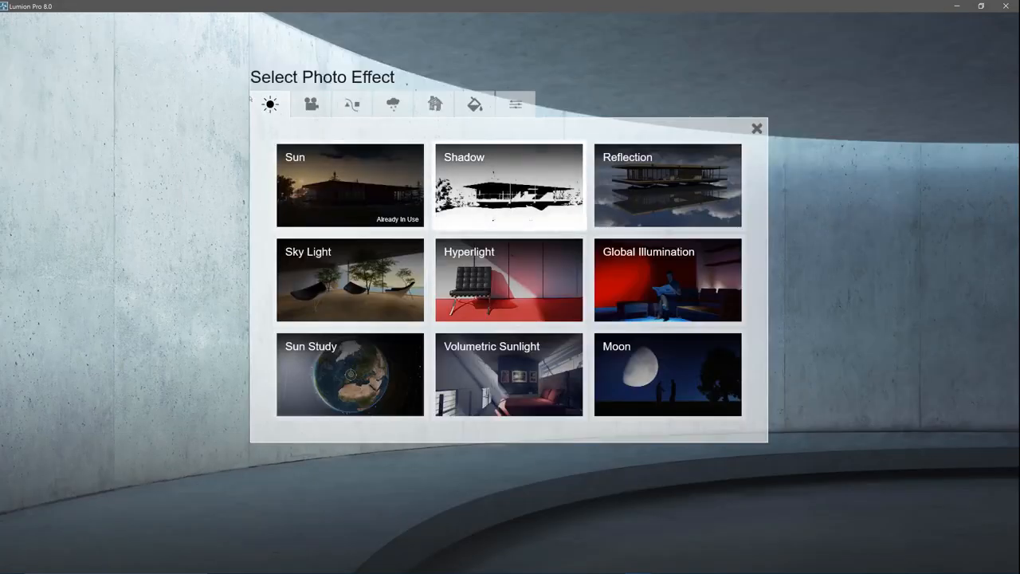
pyautogui.click(508, 186)
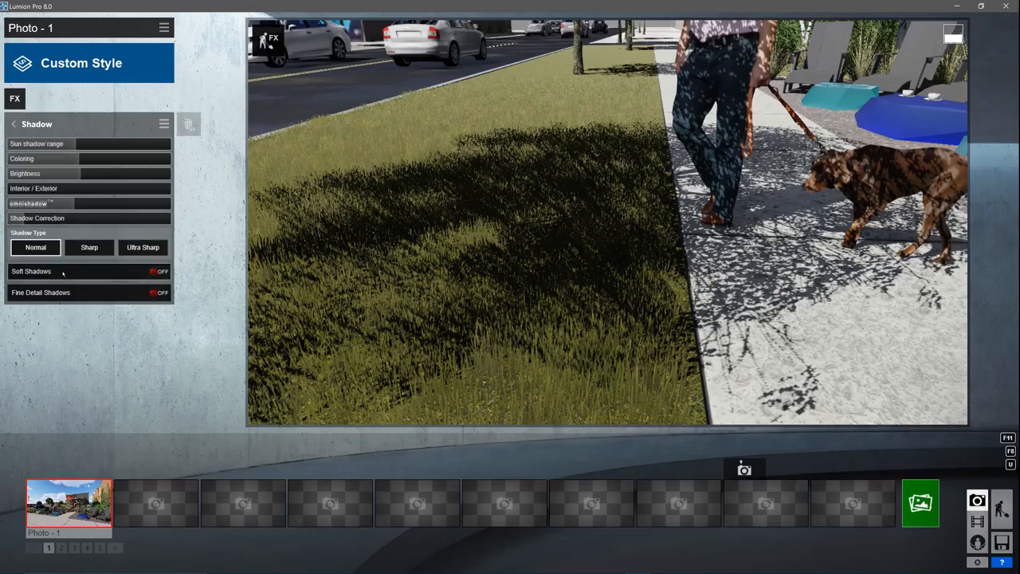
pyautogui.click(63, 272)
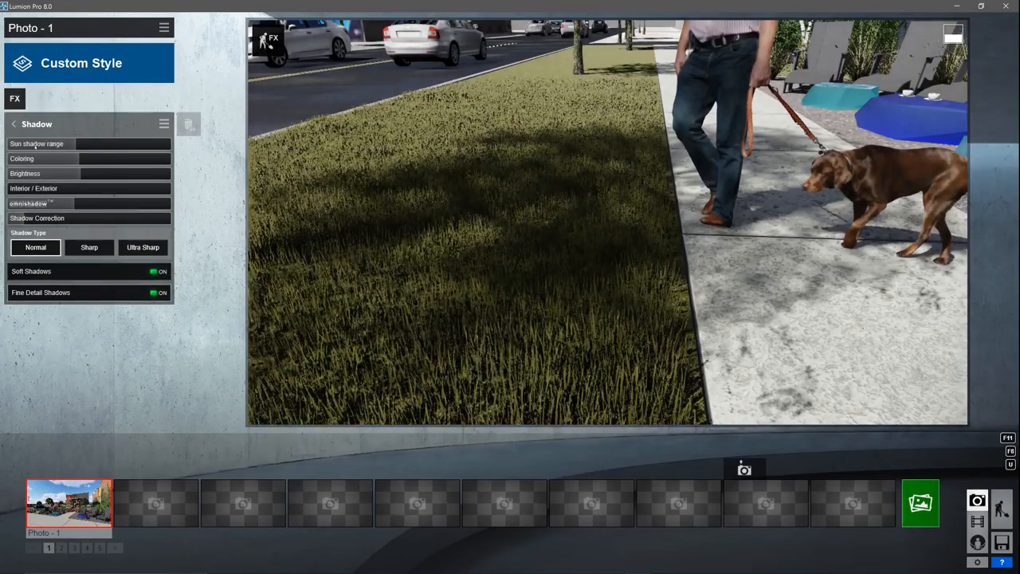
pyautogui.click(14, 98)
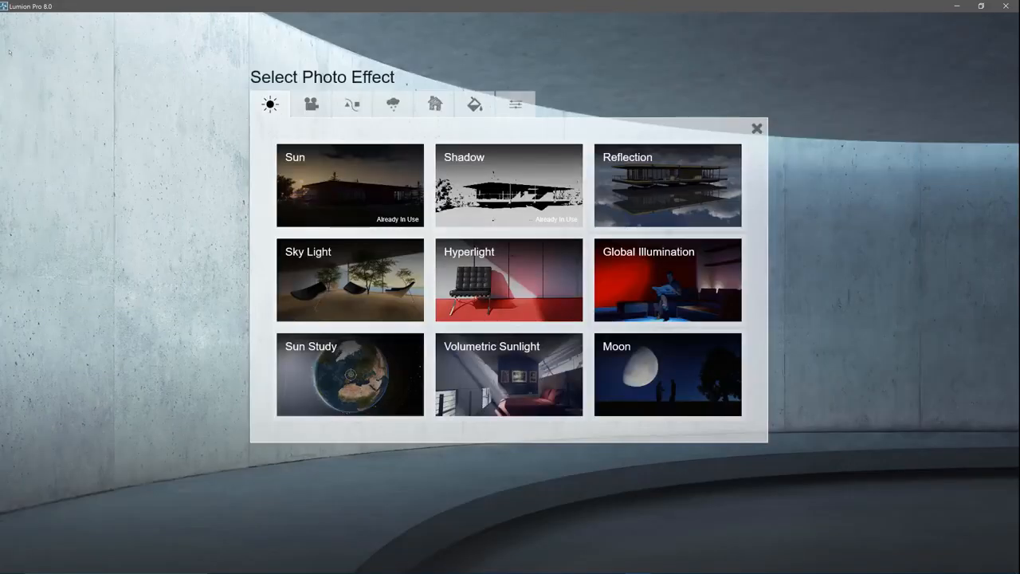
pyautogui.click(350, 279)
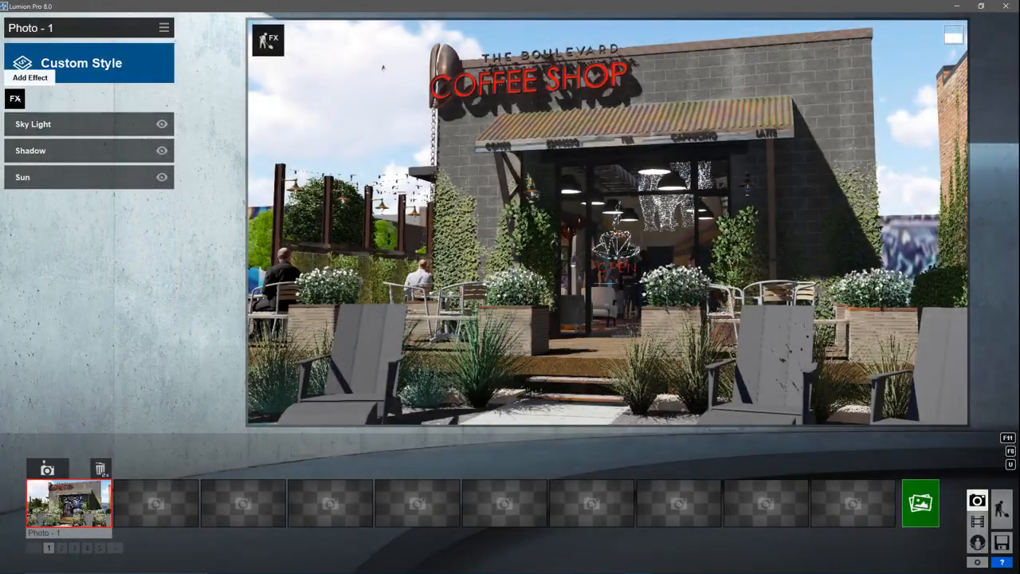
# Step: Add a Reflection effect to the photo and turn on Speedray Reflections with the coffee shop viewed from across the street
pyautogui.click(14, 98)
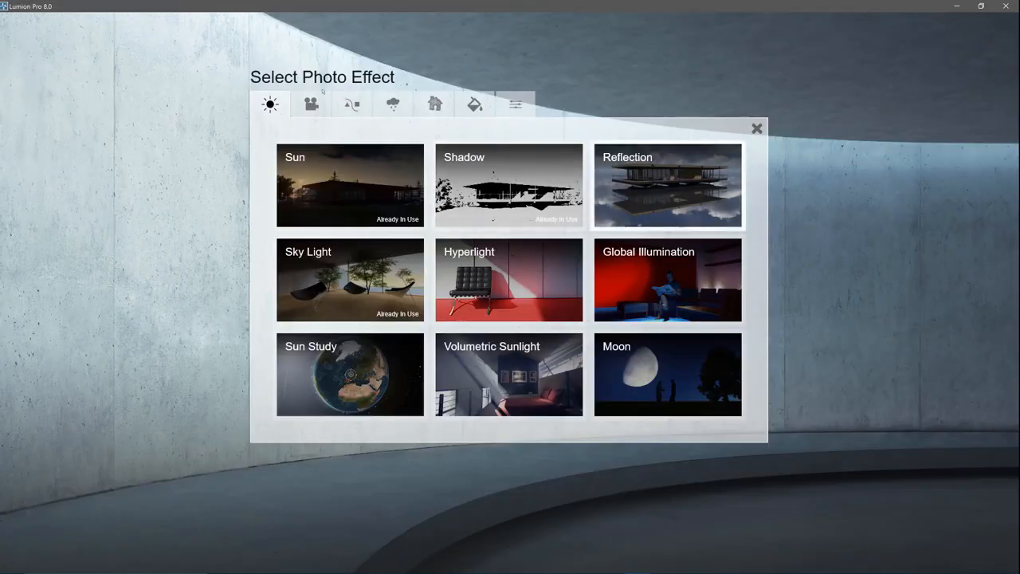
pyautogui.click(668, 183)
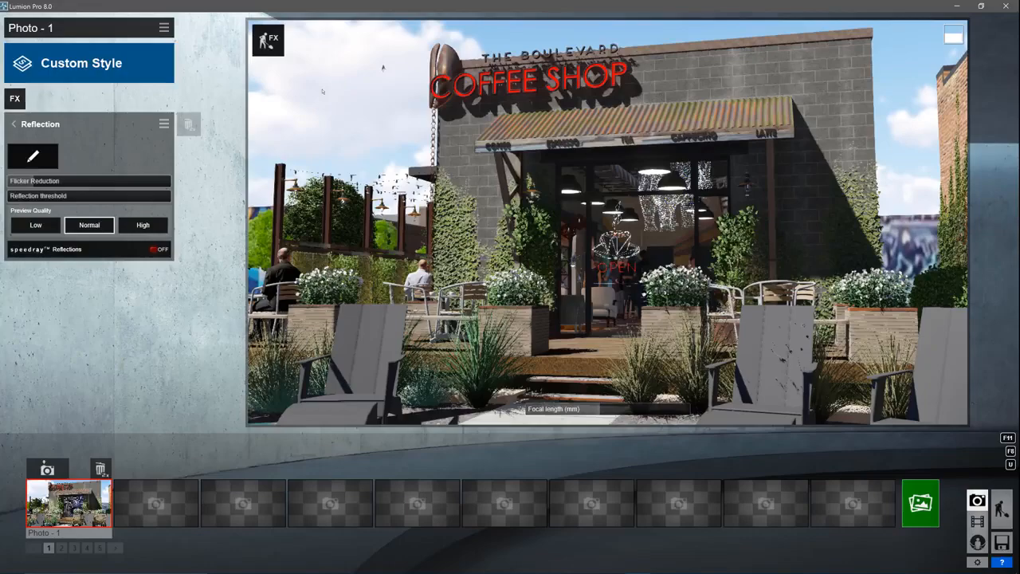
pyautogui.press('s')
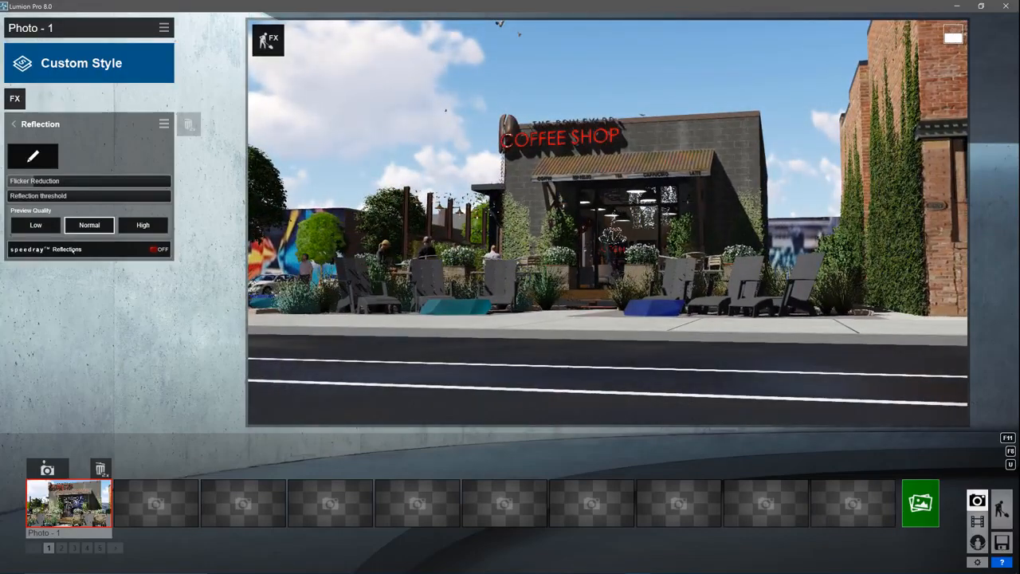
pyautogui.click(158, 248)
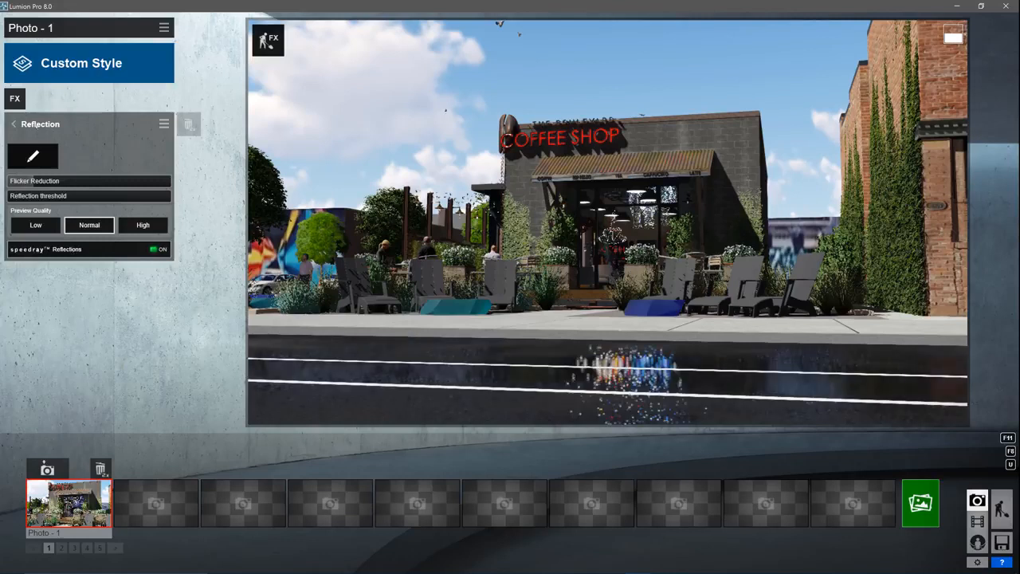
pyautogui.click(158, 249)
pyautogui.click(158, 249)
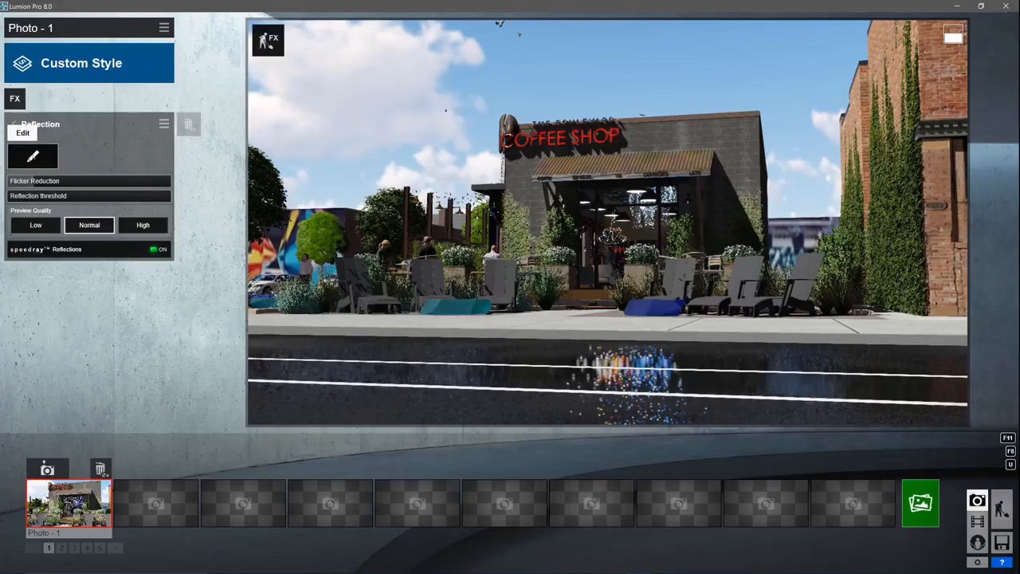
# Step: Add one reflection plane on the street surface and another on the coffee shop's front glass
pyautogui.click(32, 156)
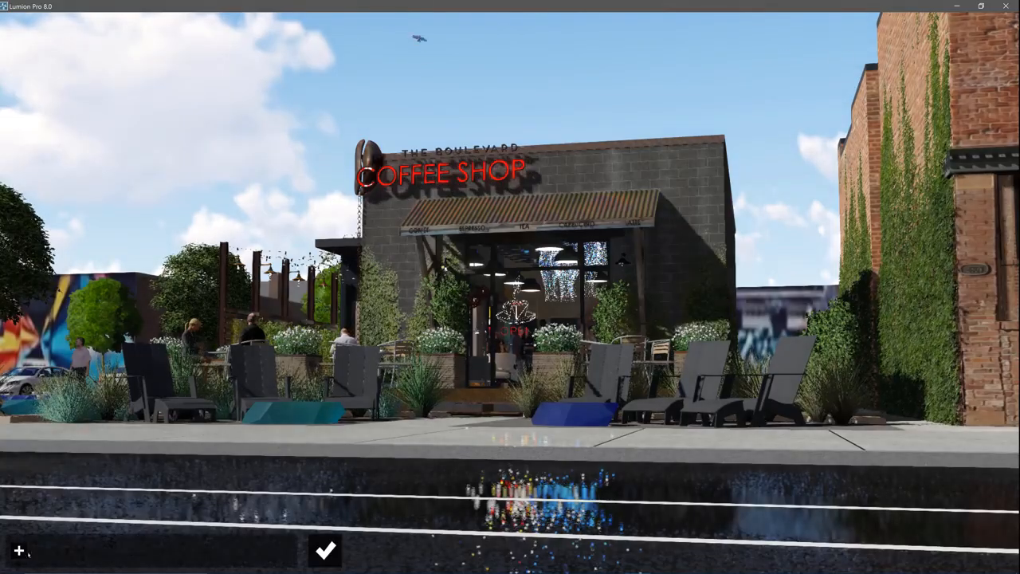
pyautogui.click(486, 478)
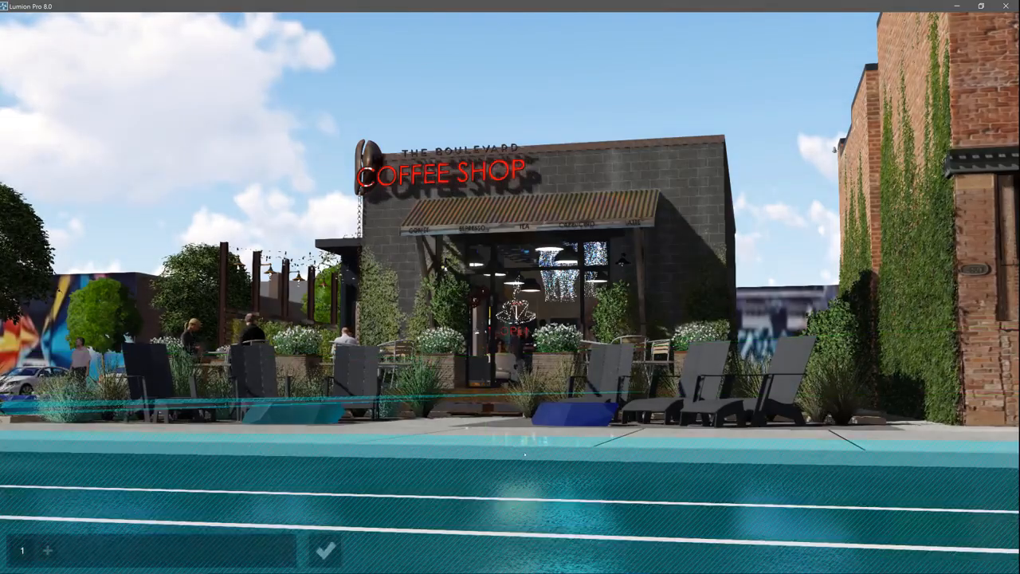
pyautogui.click(47, 550)
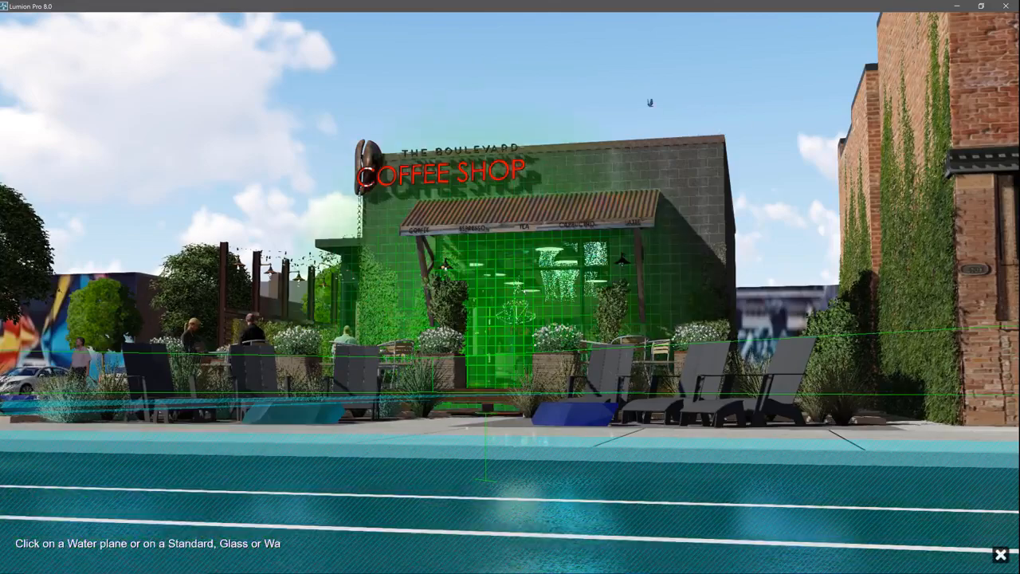
pyautogui.click(538, 302)
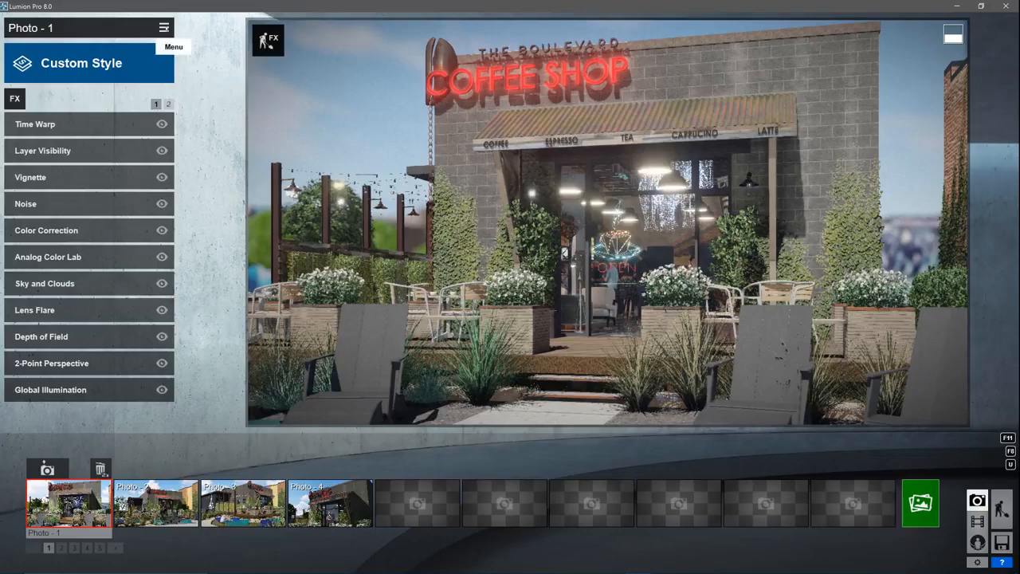
# Step: Save the effects of Photo - 1 to a file and load them into Photo - 2
pyautogui.click(164, 28)
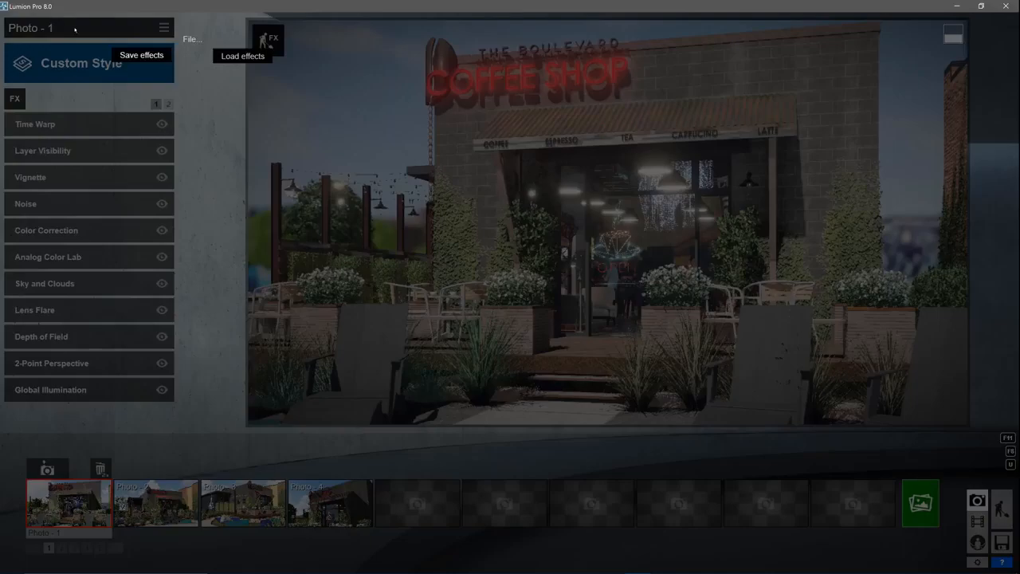
pyautogui.click(141, 55)
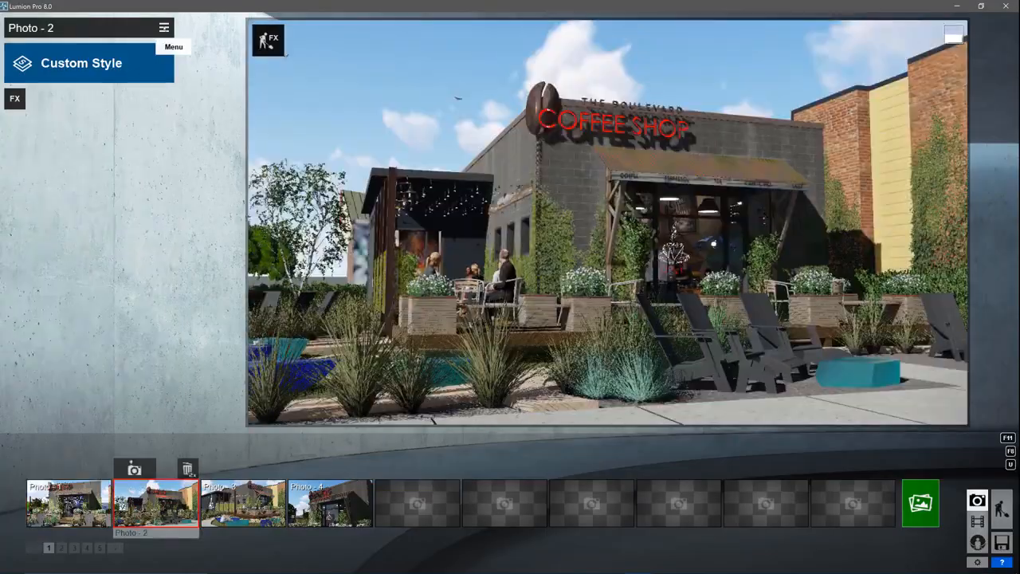
pyautogui.click(164, 27)
pyautogui.click(188, 38)
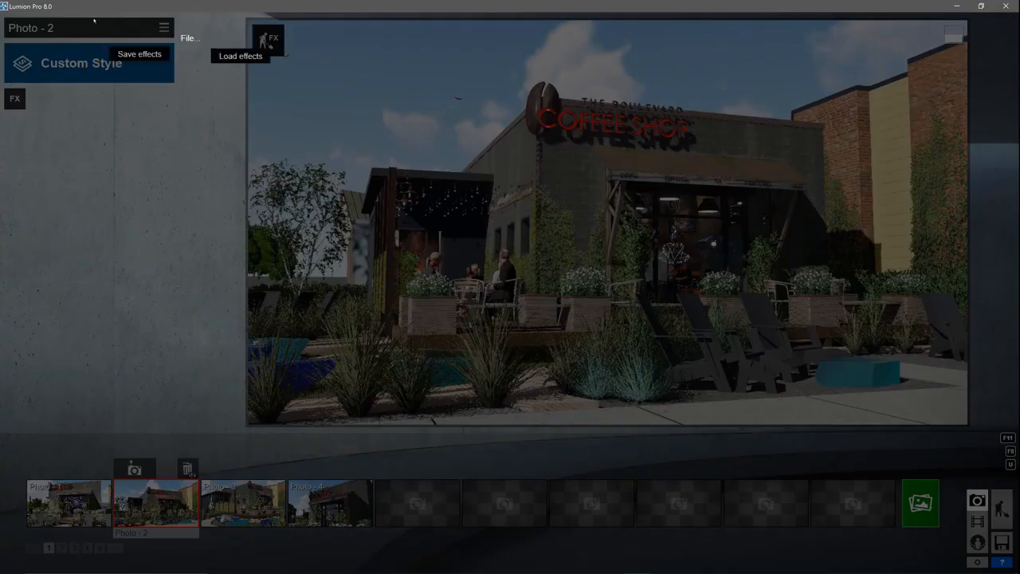
pyautogui.click(220, 56)
pyautogui.doubleClick(410, 141)
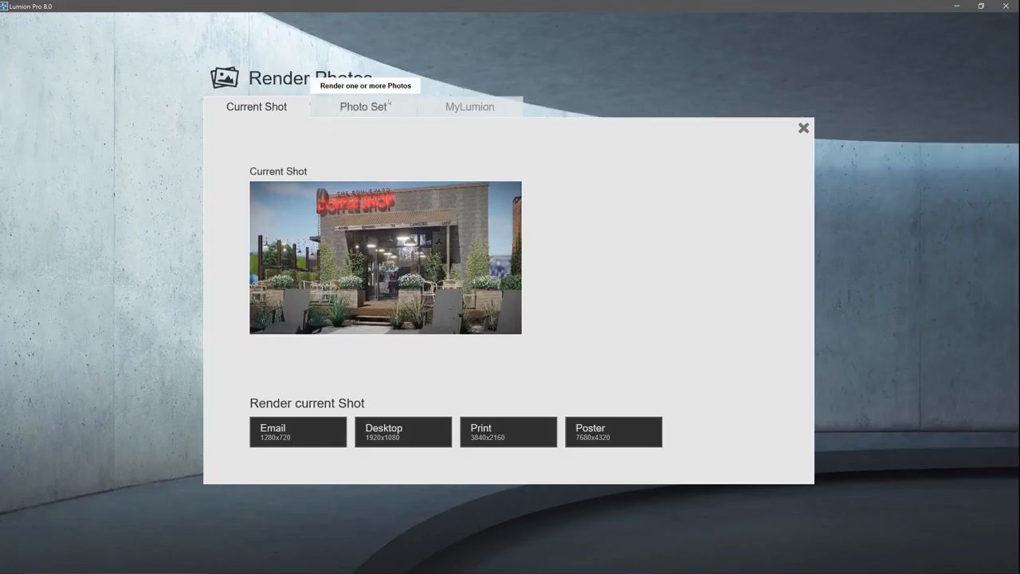
# Step: Render the photos and upload them to MyLumion
pyautogui.click(469, 106)
pyautogui.click(683, 428)
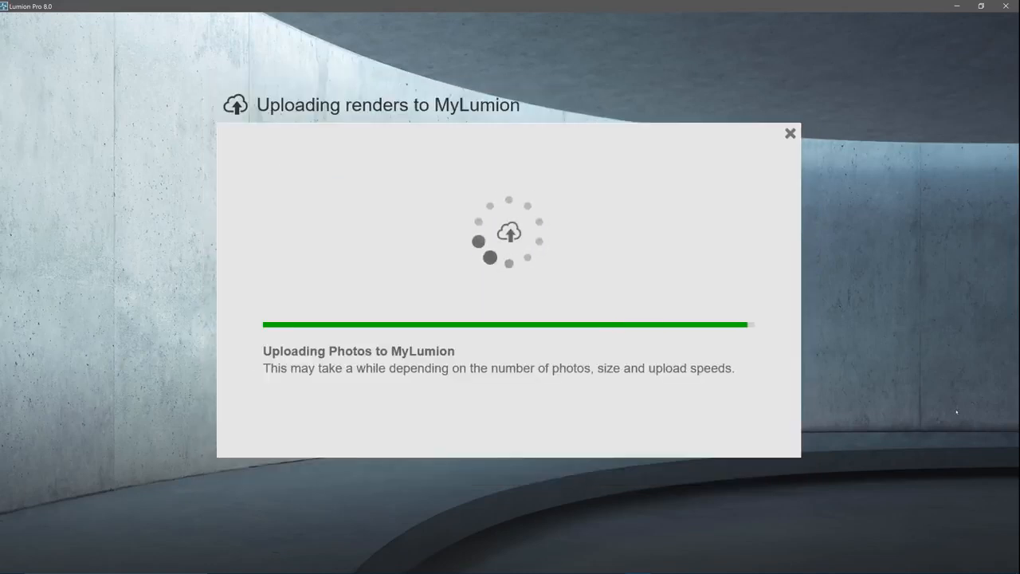
pyautogui.click(378, 260)
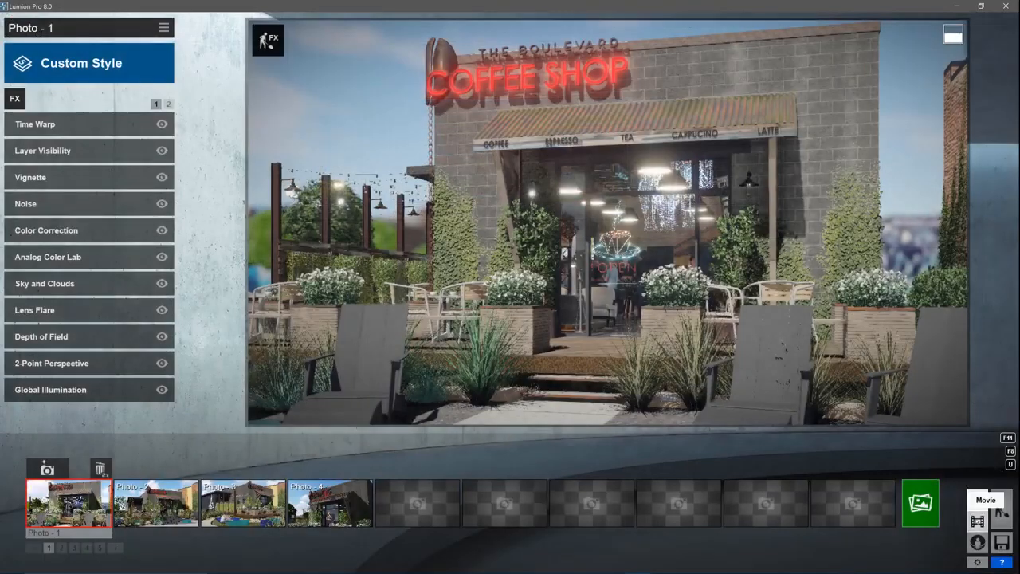
# Step: Record a new movie clip in slot 1, storing a first keyframe at 23.7 mm focal length facing the coffee shop
pyautogui.click(977, 522)
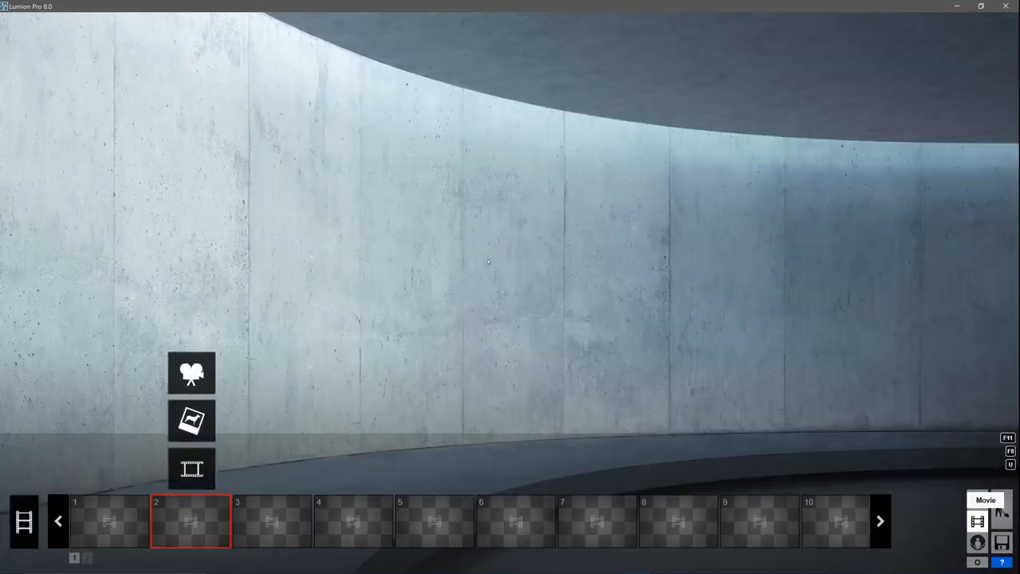
pyautogui.click(84, 522)
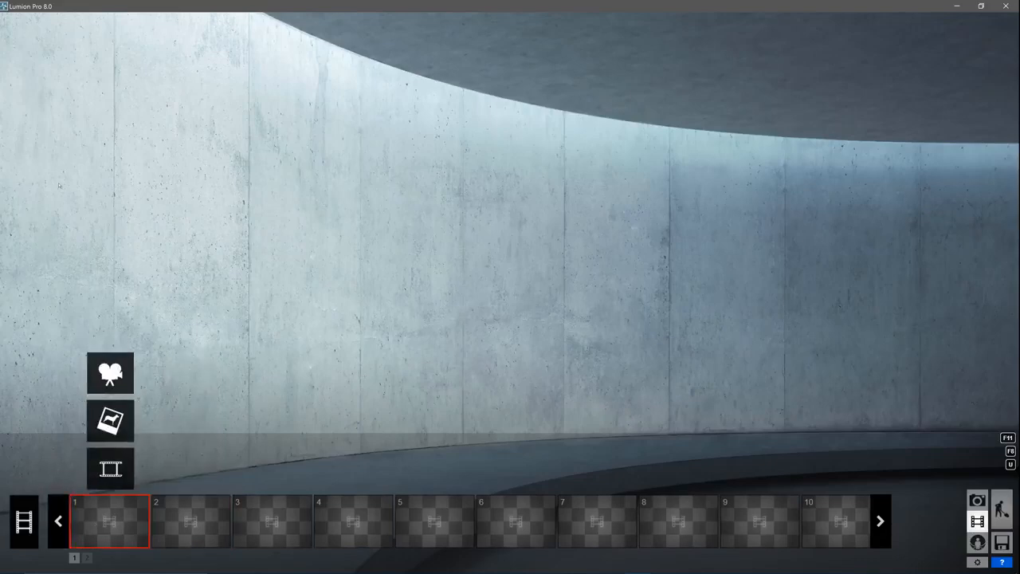
pyautogui.click(110, 372)
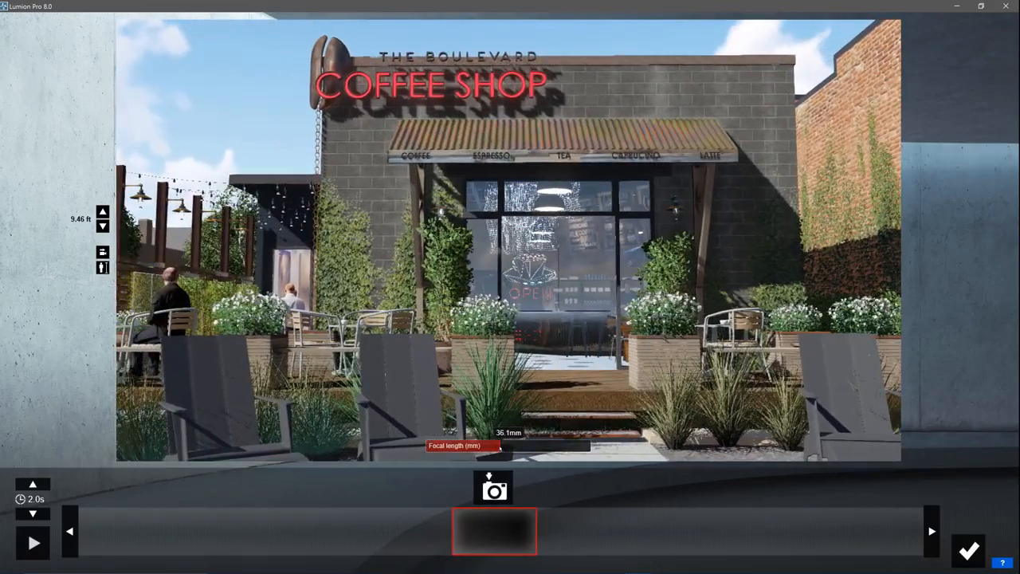
pyautogui.moveTo(500, 449); pyautogui.dragTo(484, 451)
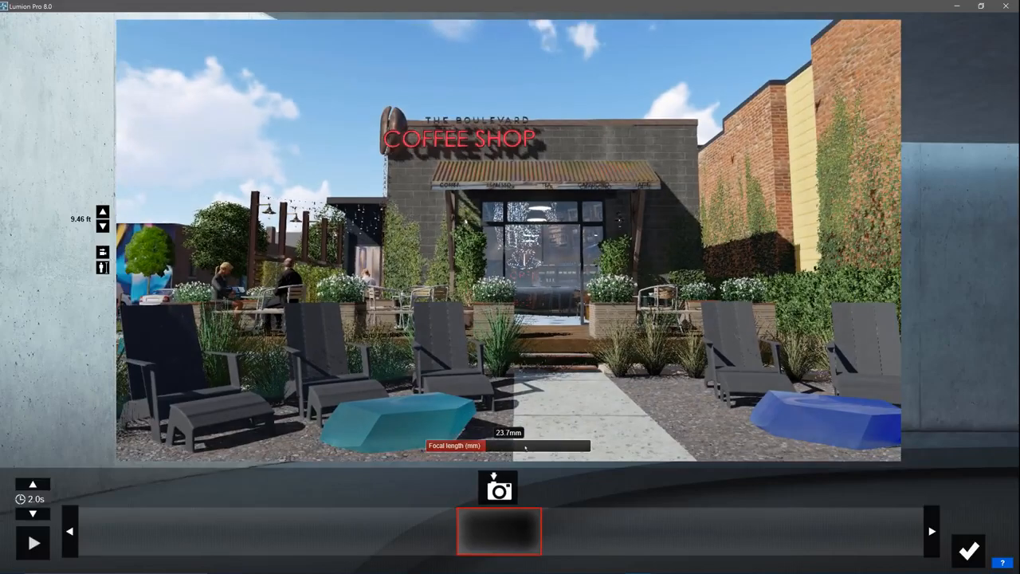
pyautogui.click(500, 488)
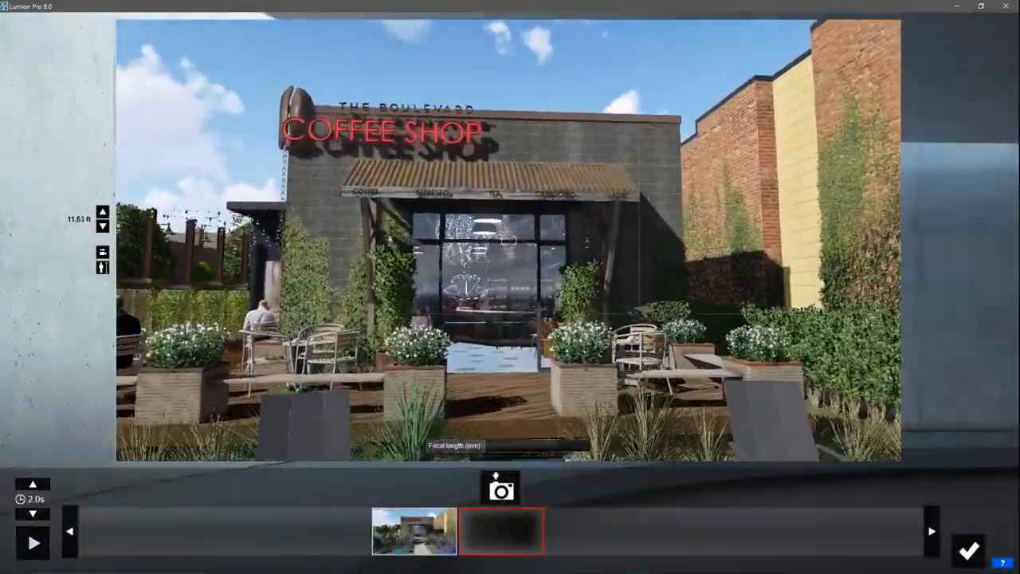
# Step: Store two more keyframes, one closer to the terrace and one at the entrance glass, and play the camera path
pyautogui.press('w')
pyautogui.click(500, 489)
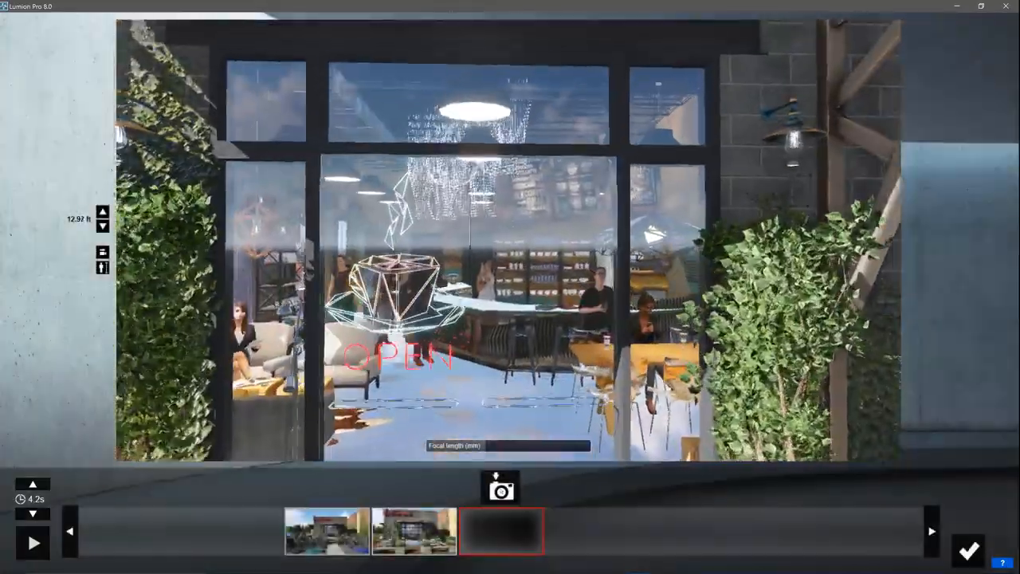
pyautogui.click(501, 488)
pyautogui.click(33, 543)
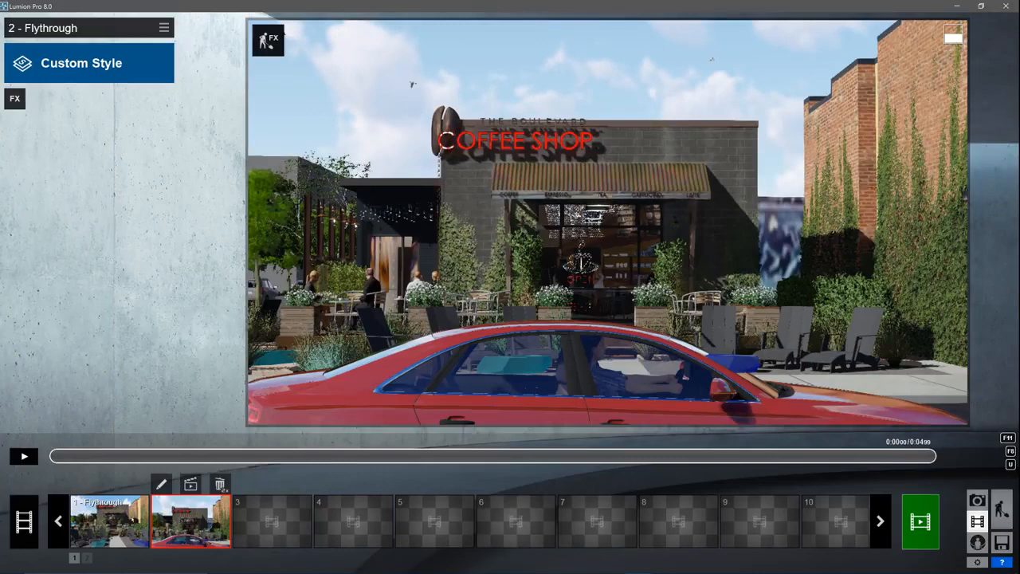
# Step: Move the 2 - Flythrough clip ahead of 1 - Flythrough and play the entire movie
pyautogui.moveTo(191, 521); pyautogui.dragTo(85, 521)
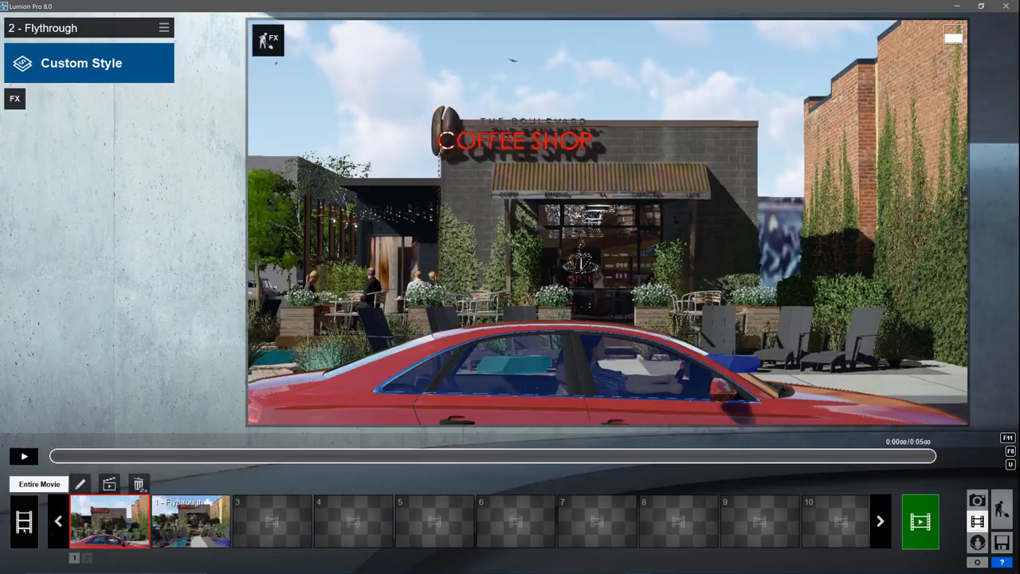
pyautogui.click(23, 521)
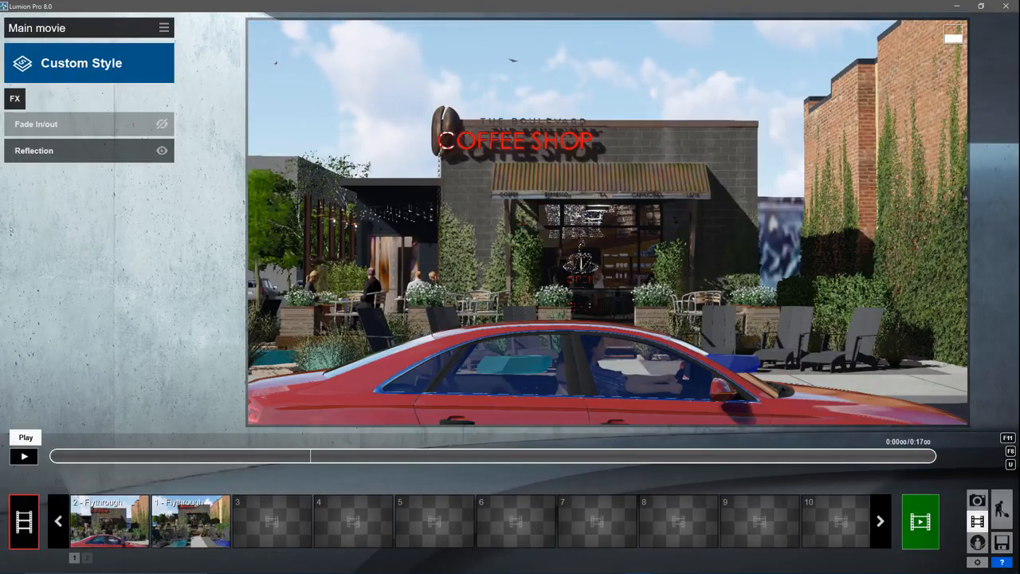
pyautogui.click(24, 456)
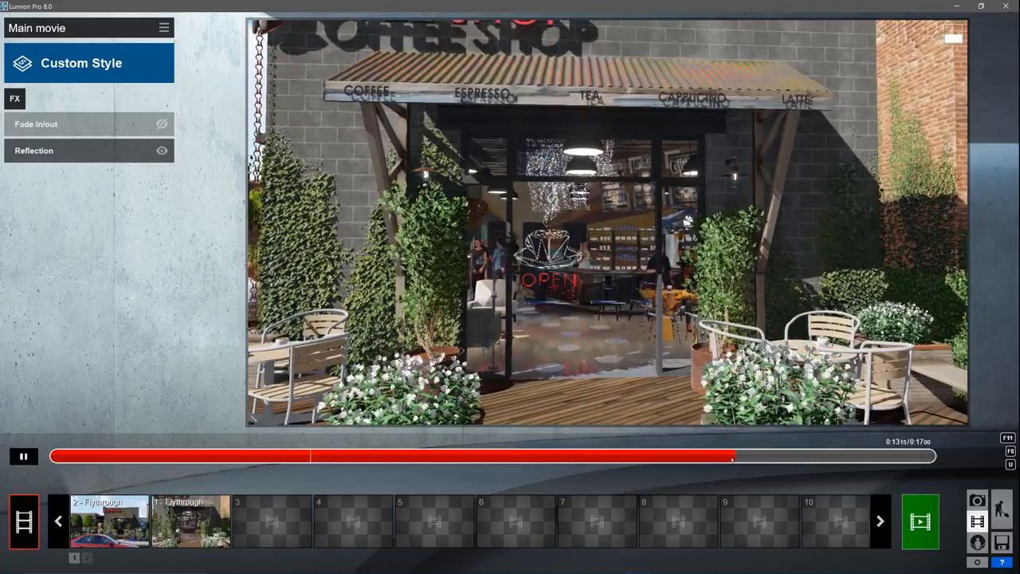
# Step: Load the saved PhotoReal.lme effects onto the 1 - Flythrough clip
pyautogui.click(190, 521)
pyautogui.click(164, 28)
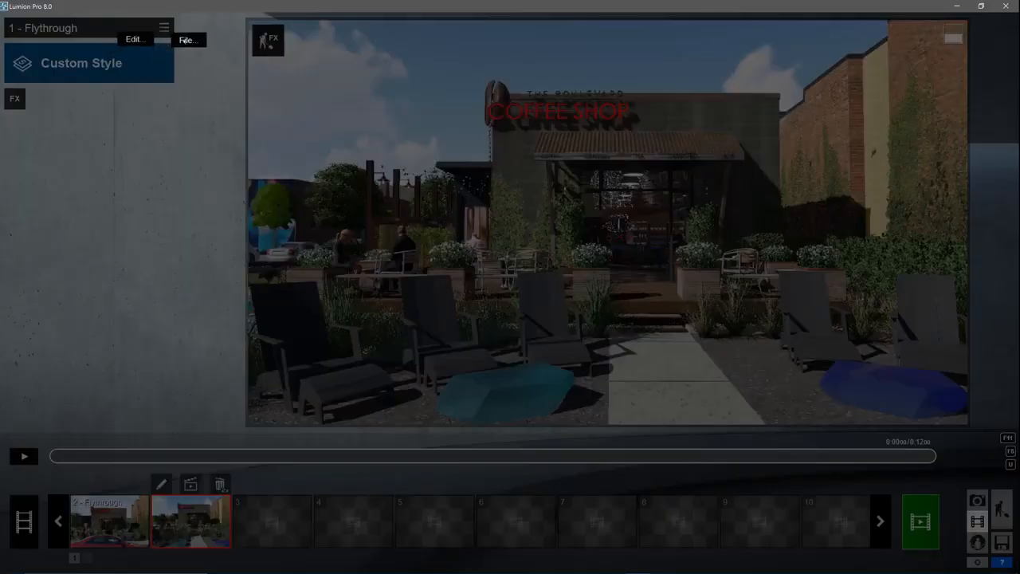
pyautogui.click(185, 39)
pyautogui.click(229, 57)
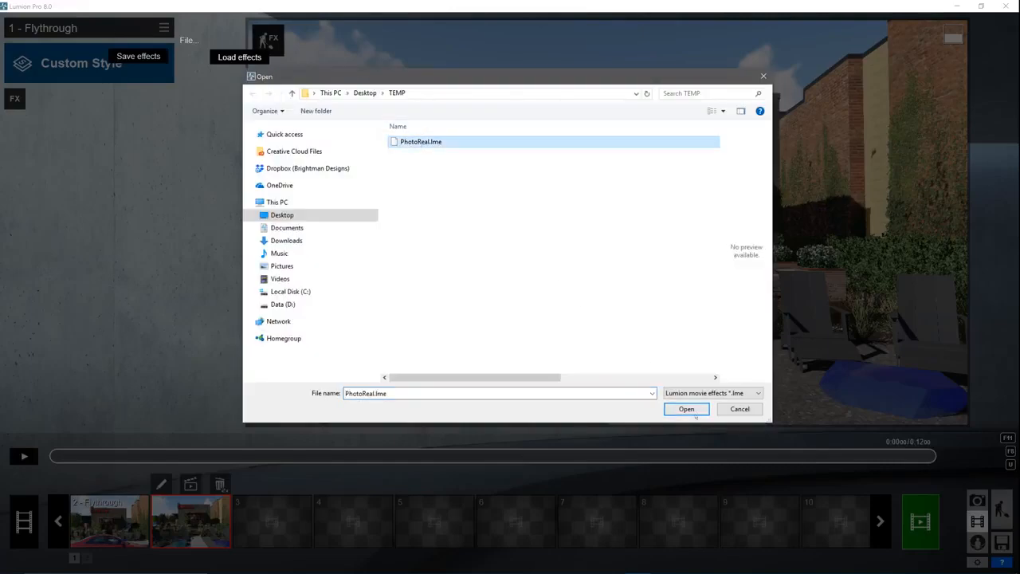
pyautogui.press('Return')
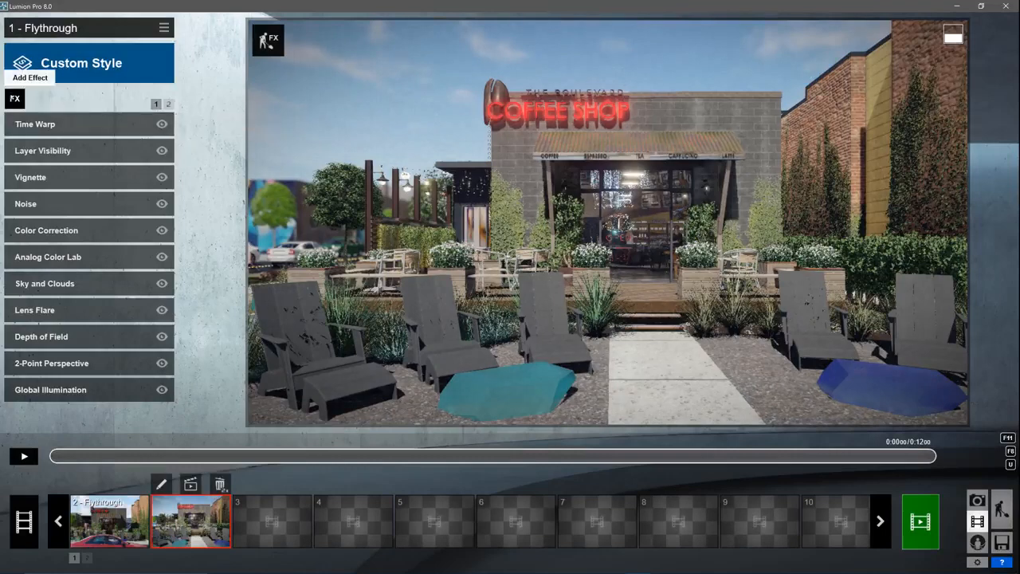
# Step: Add a Handheld Camera effect to the clip, fix its look-at point on the coffee shop sign and increase the focal length
pyautogui.click(14, 98)
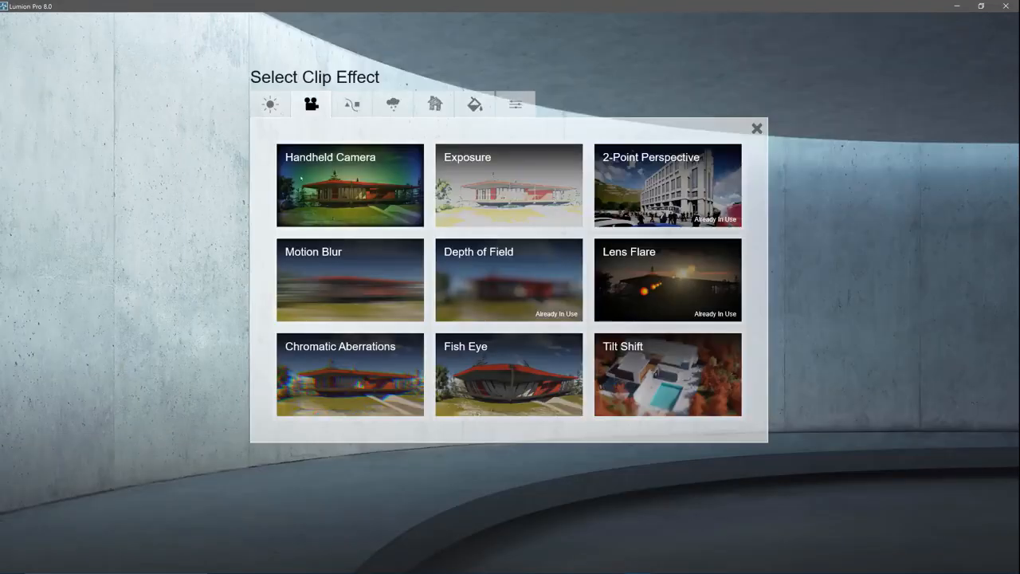
pyautogui.click(350, 184)
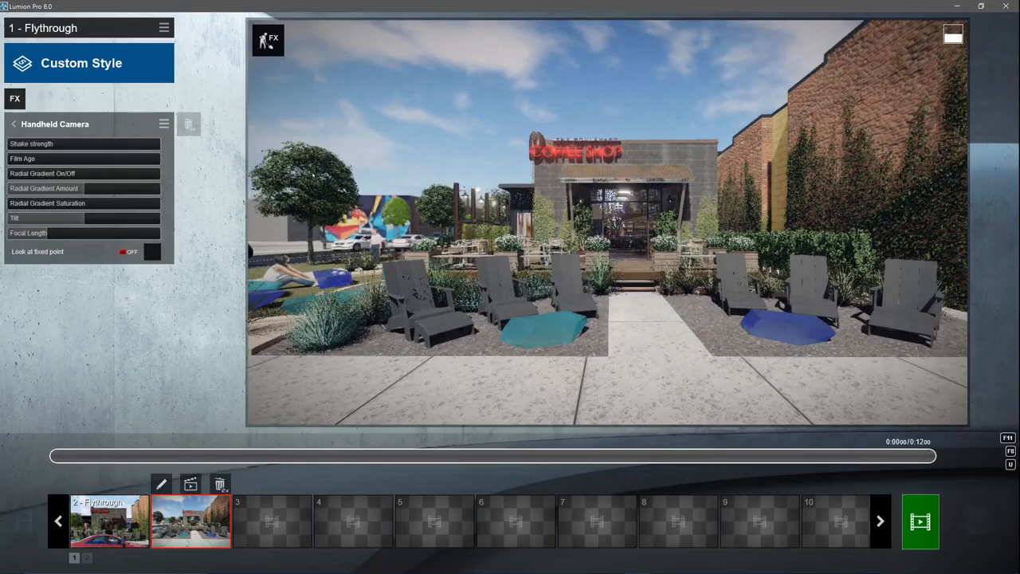
pyautogui.click(77, 251)
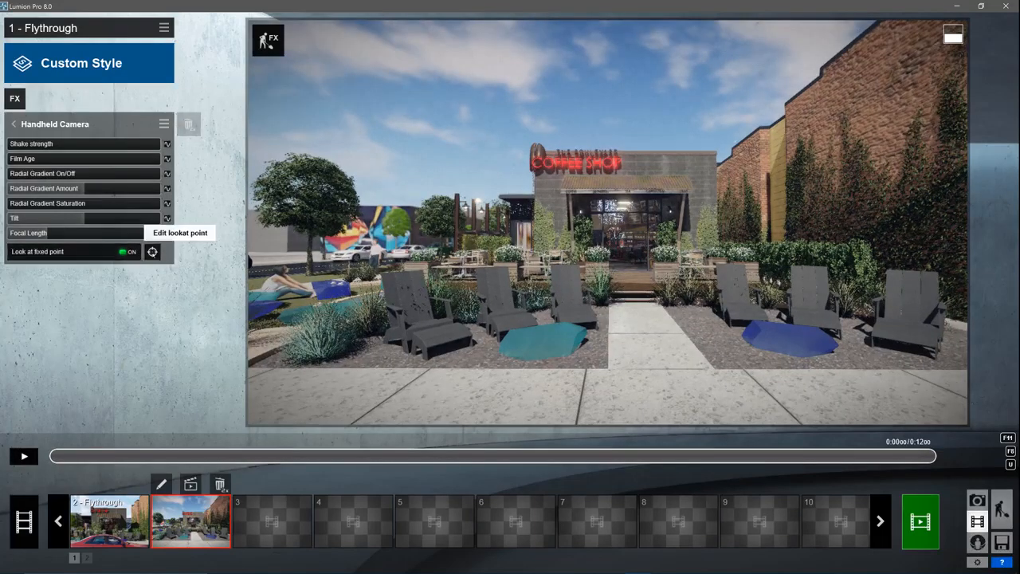
pyautogui.click(152, 251)
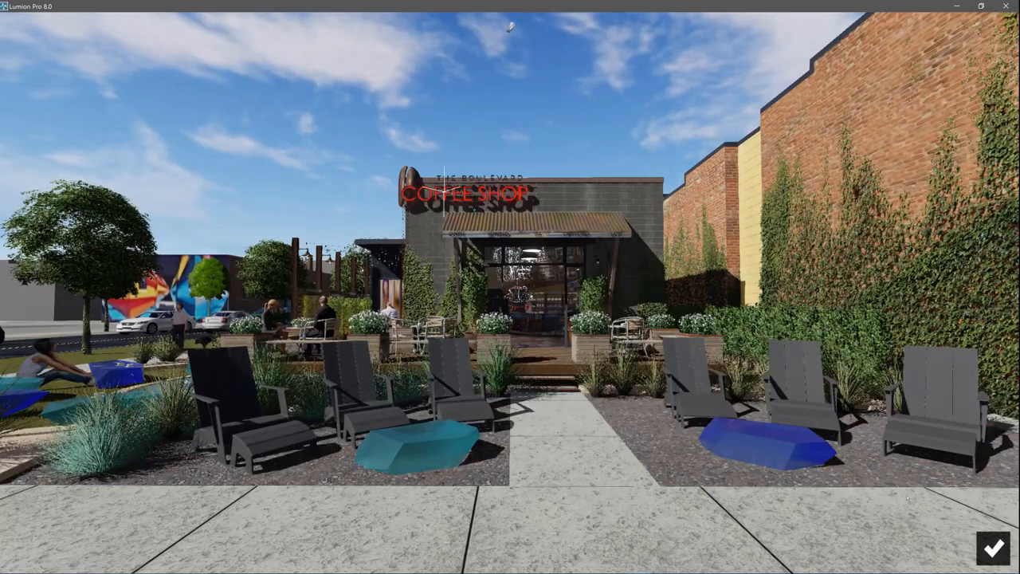
pyautogui.click(993, 547)
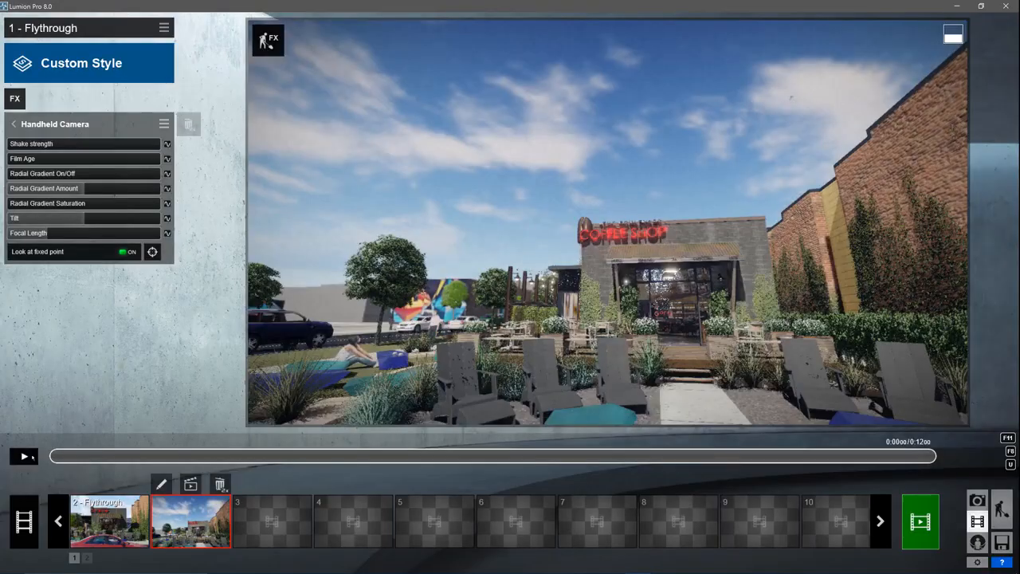
pyautogui.moveTo(47, 232); pyautogui.dragTo(71, 232)
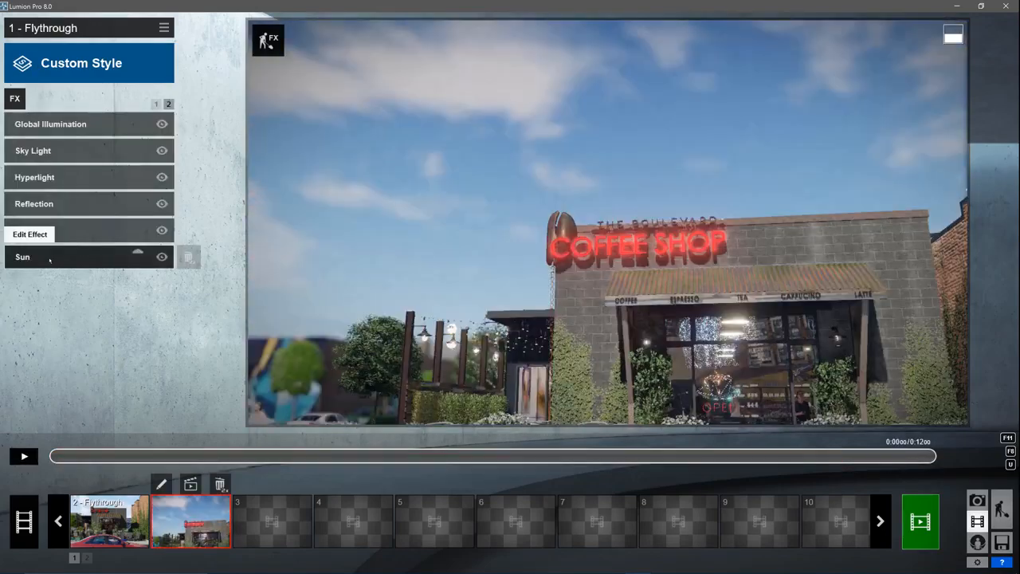
# Step: Keyframe the Sun effect's sun height to 0.0 at the end of 1 - Flythrough and play the clip
pyautogui.click(30, 256)
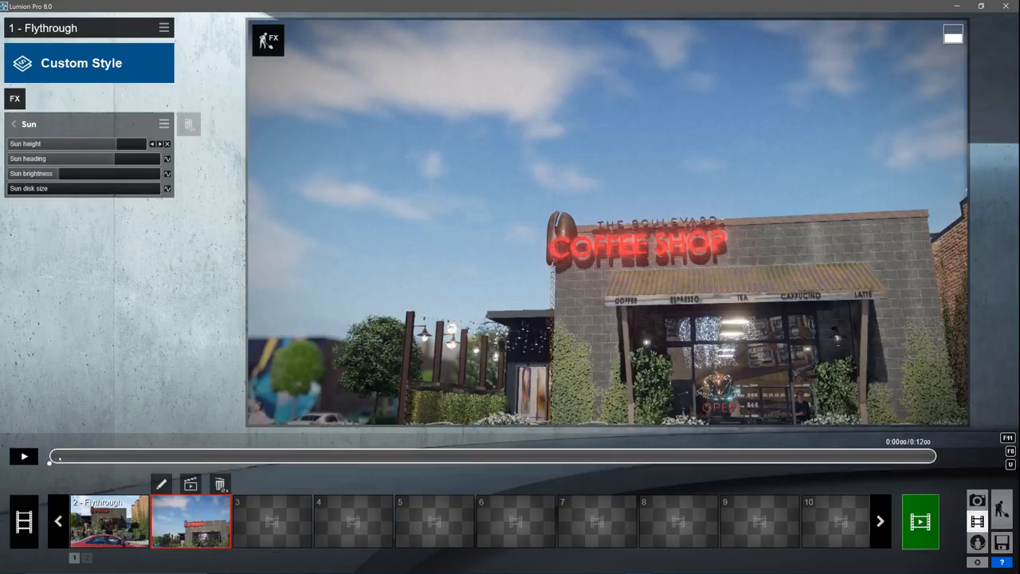
pyautogui.moveTo(67, 459); pyautogui.dragTo(963, 461)
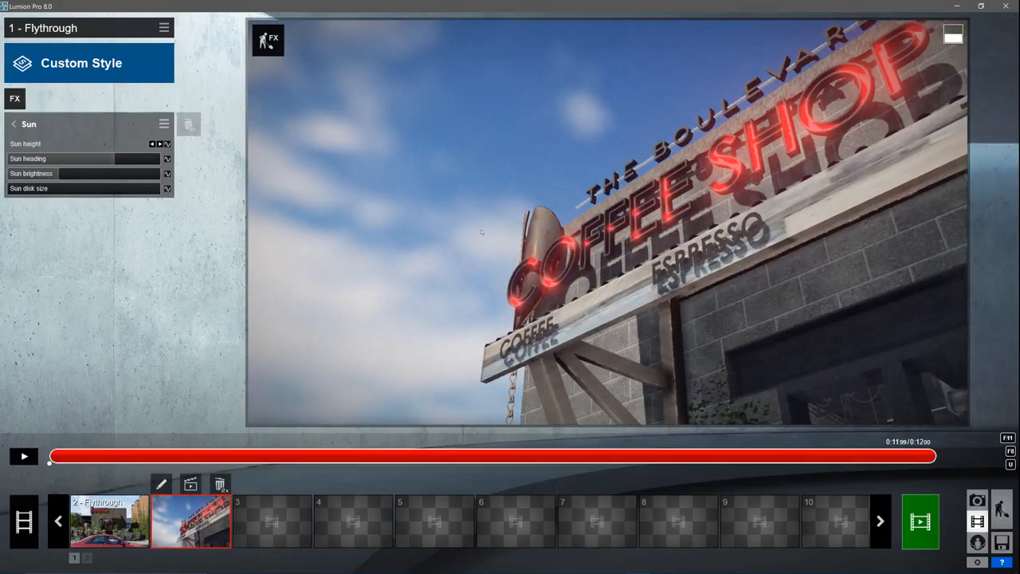
pyautogui.click(167, 144)
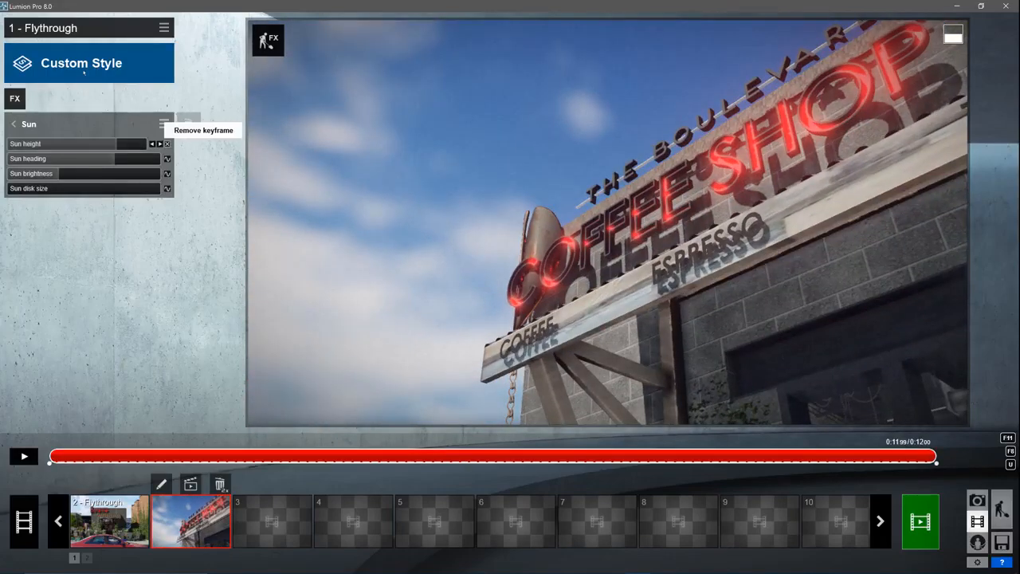
pyautogui.moveTo(117, 147); pyautogui.dragTo(79, 147)
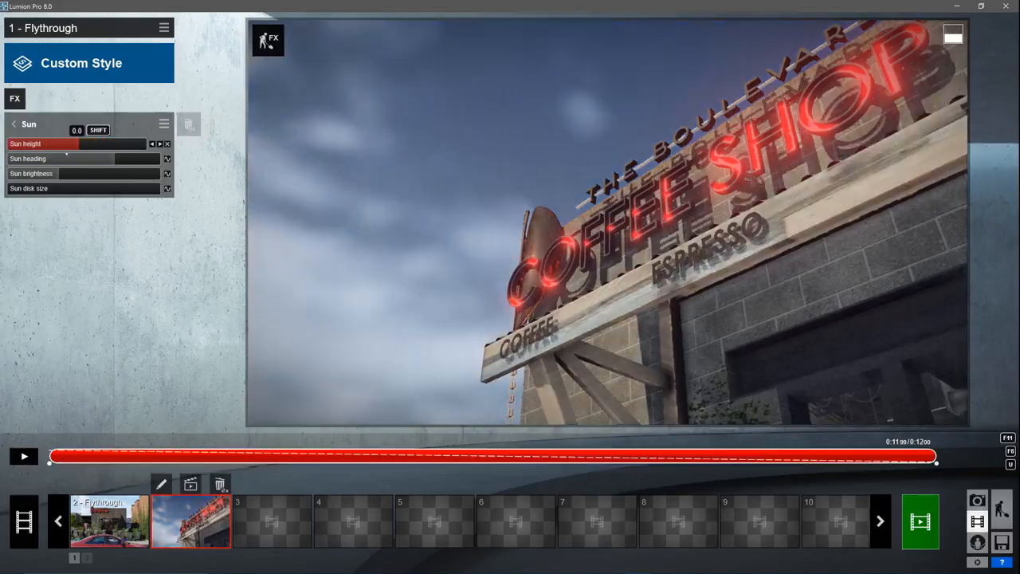
pyautogui.click(24, 456)
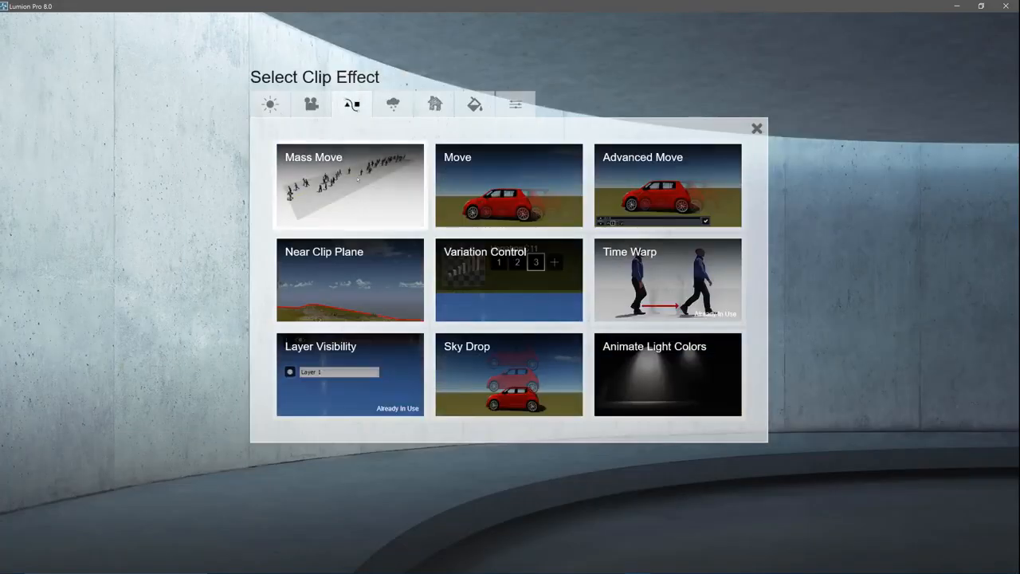
# Step: Add a Mass Move effect to 2 - Flythrough with a path along the main street, about 30.6 ft wide
pyautogui.click(350, 185)
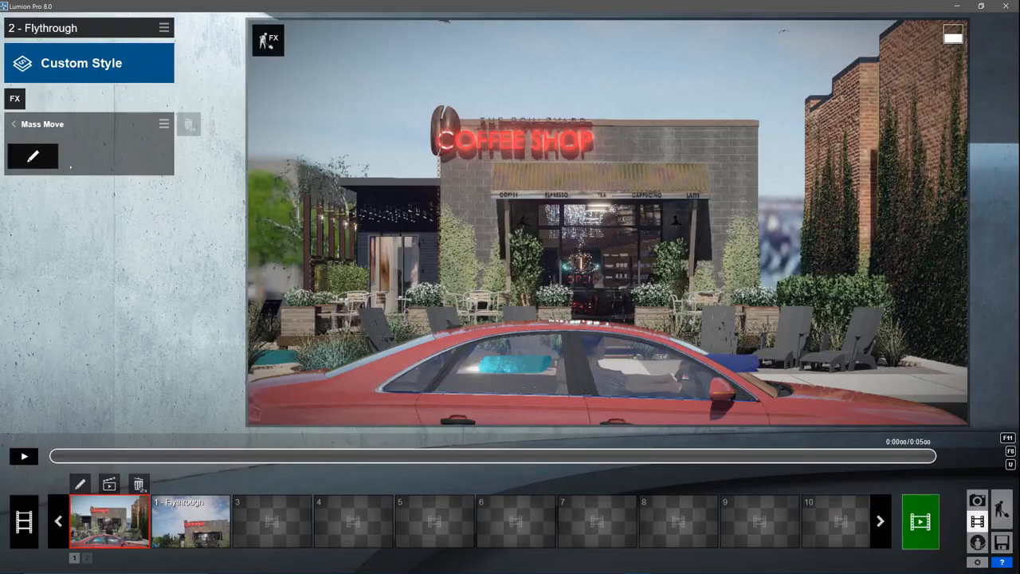
pyautogui.click(33, 156)
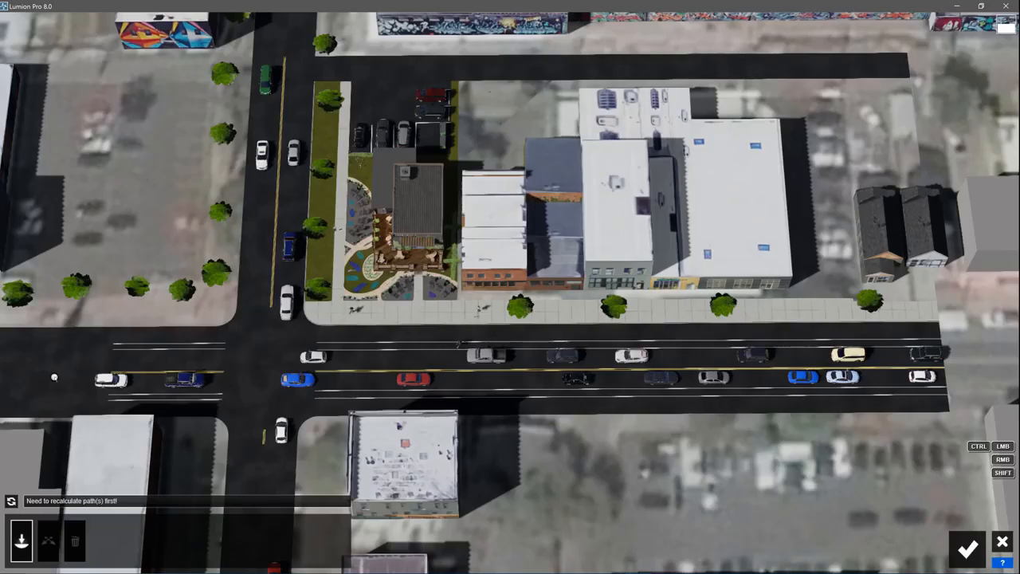
pyautogui.click(57, 371)
pyautogui.click(988, 364)
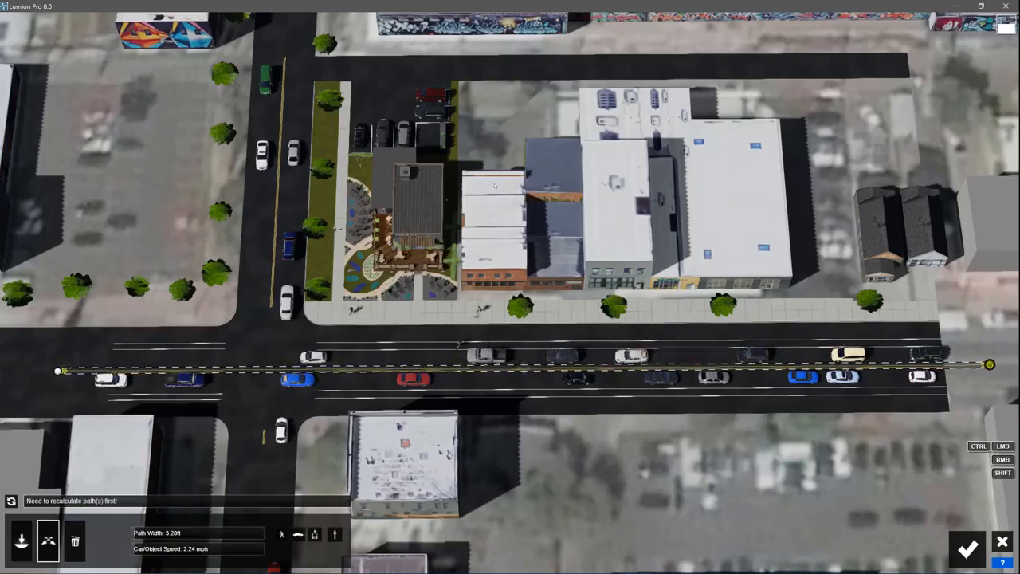
pyautogui.moveTo(146, 536); pyautogui.dragTo(191, 533)
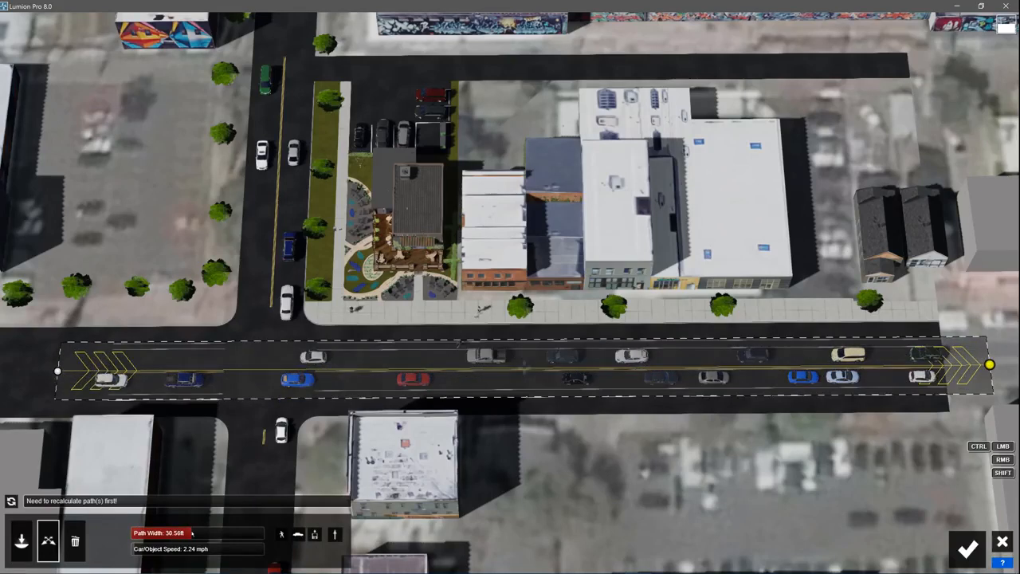
# Step: Recalculate the street path, make it two-way, play the traffic and increase the car speed
pyautogui.click(11, 501)
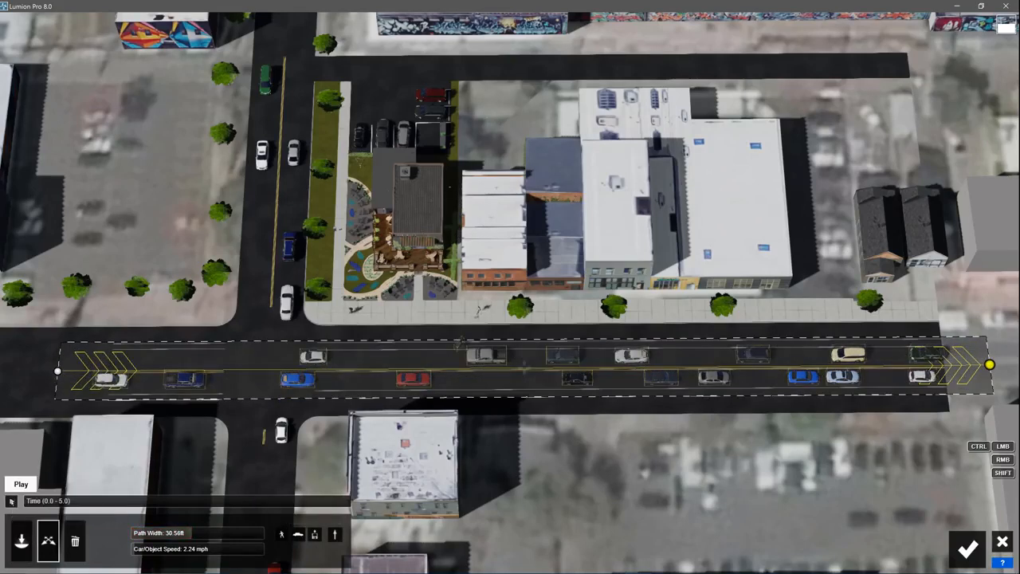
pyautogui.click(335, 534)
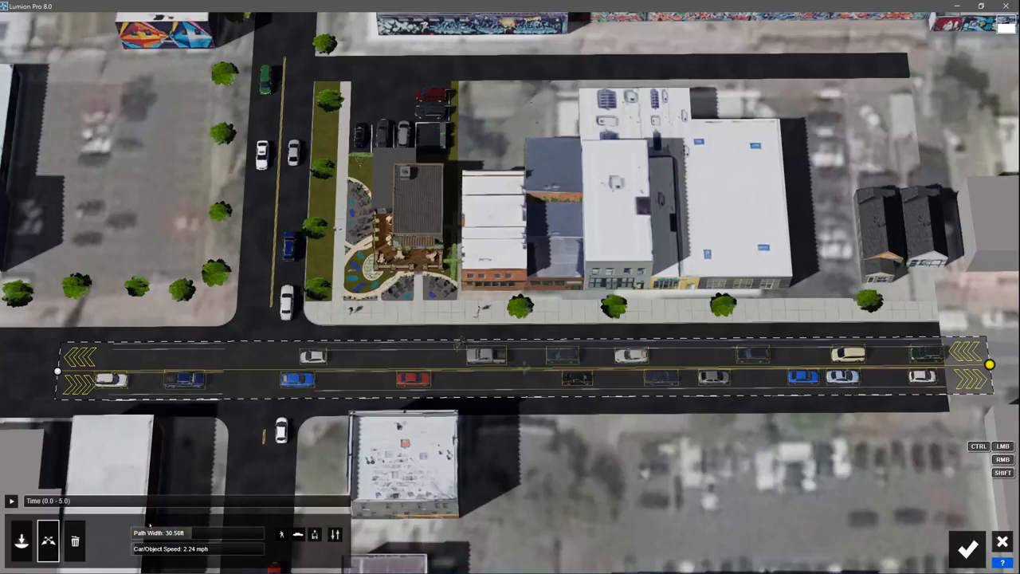
pyautogui.click(11, 501)
pyautogui.moveTo(135, 549); pyautogui.dragTo(182, 549)
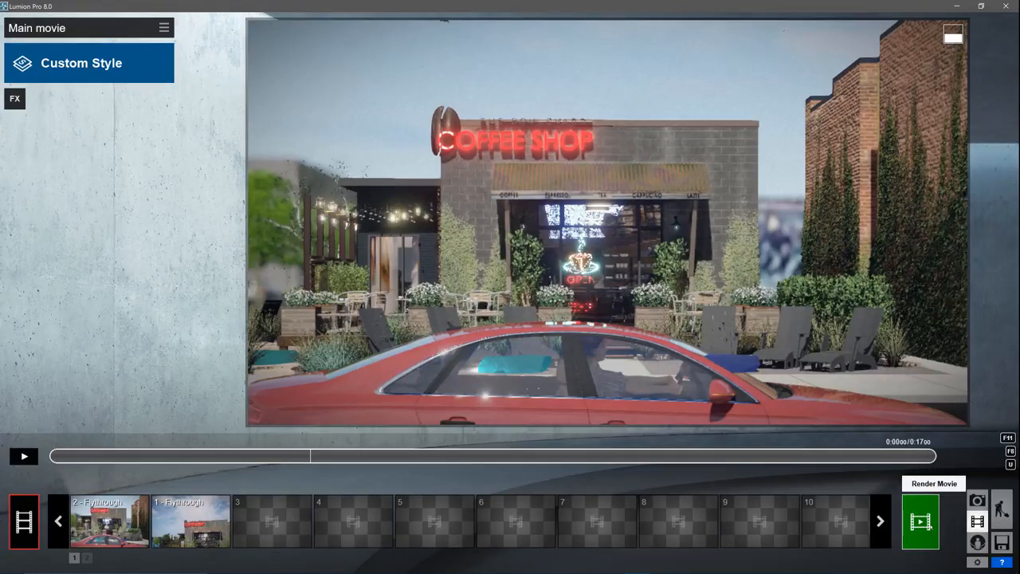
# Step: Render the entire movie at five-star quality and 30 fps in Ultra HD (4k), saved as BLVD Coffee Shop
pyautogui.click(927, 522)
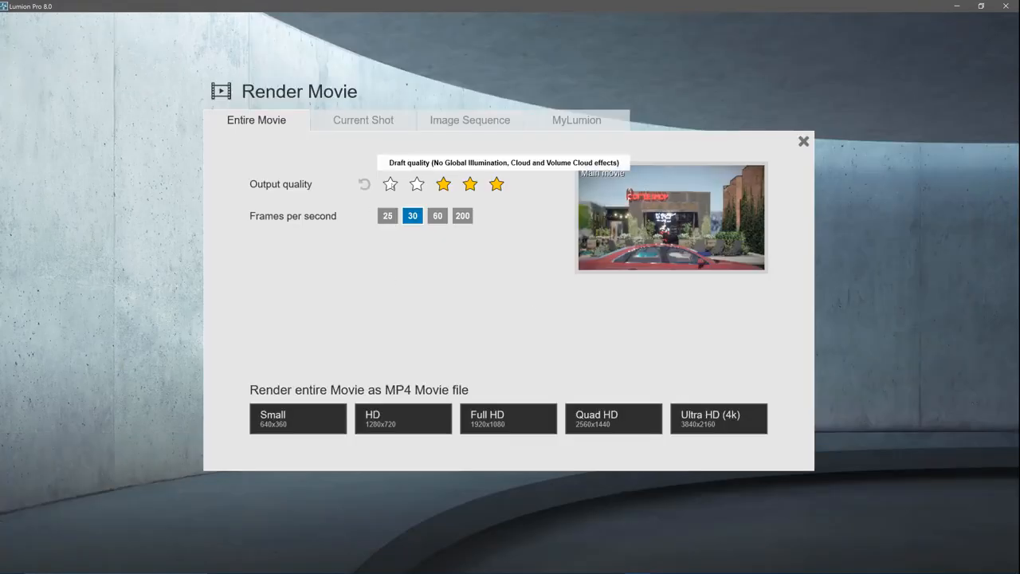
pyautogui.click(443, 184)
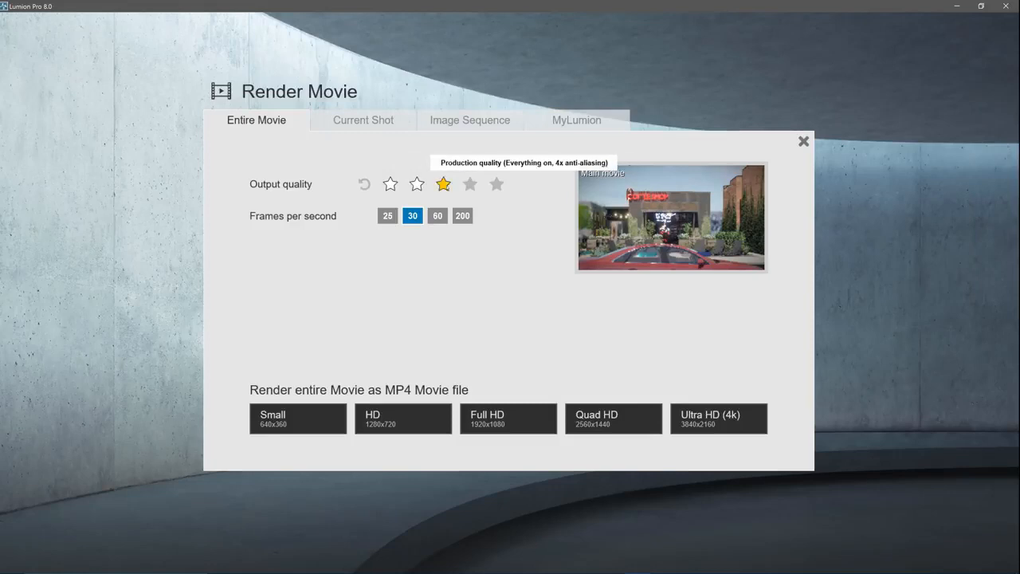
pyautogui.click(497, 184)
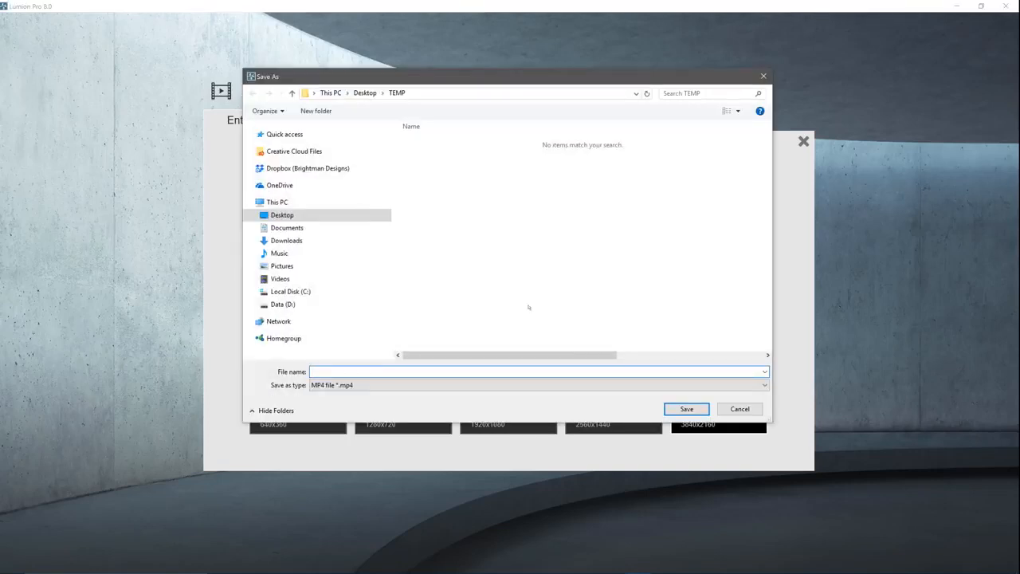
pyautogui.write('BLVD Coffee Shop')
pyautogui.press('Return')
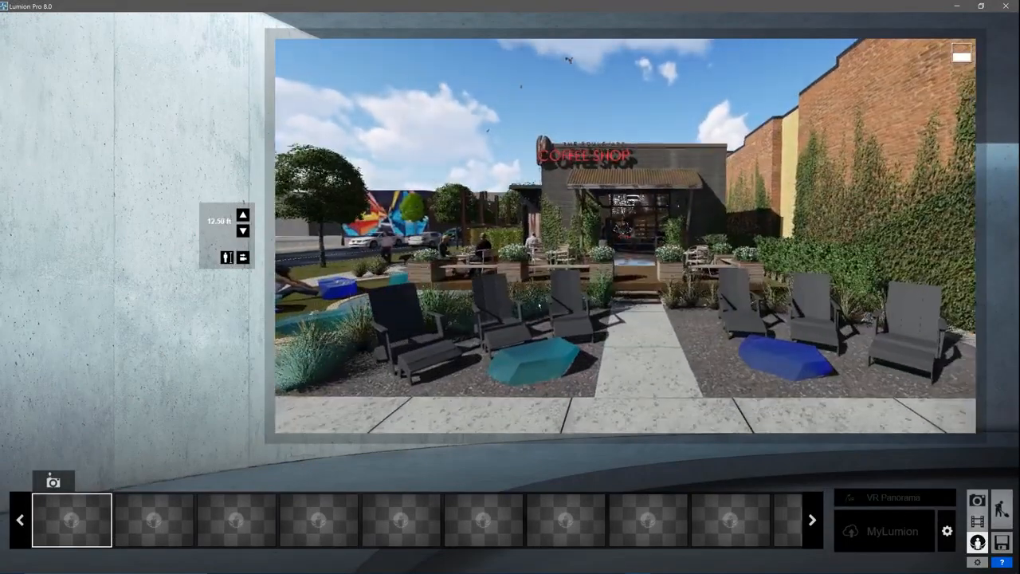
# Step: Store 360 panorama Location 1 facing the coffee shop and Location 2 at the glass entrance
pyautogui.hotkey('ctrl', '1')
pyautogui.press('w')
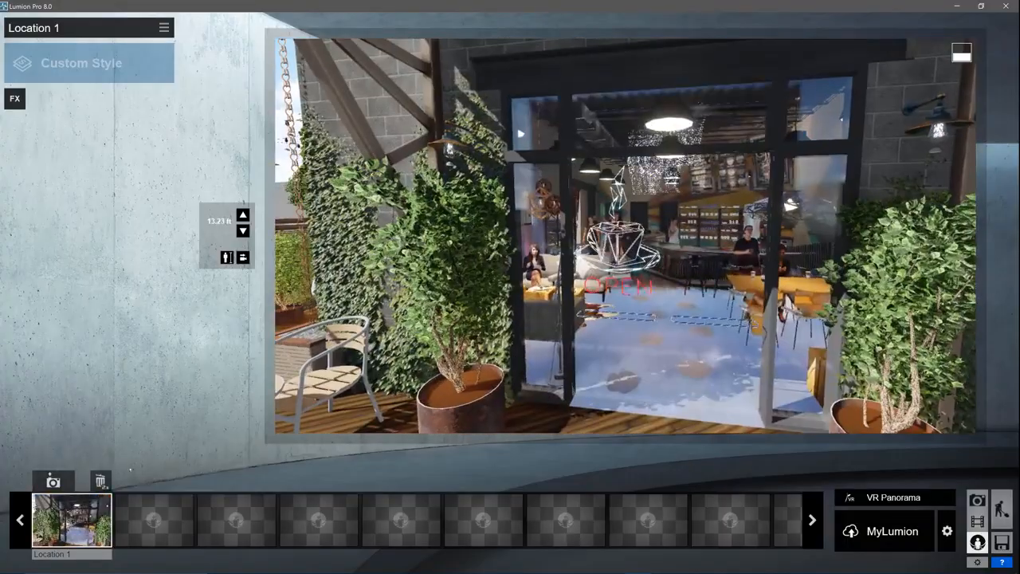
pyautogui.click(134, 481)
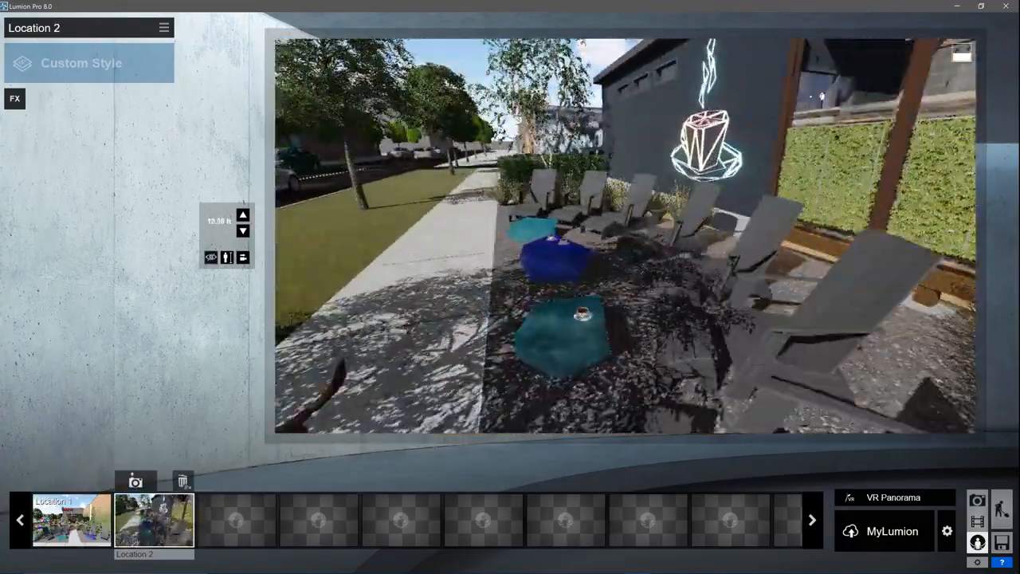
# Step: Store panorama Locations 3 to 6, from the neon cup wall through the outdoor seating and pond to the indoor lounge
pyautogui.press('s')
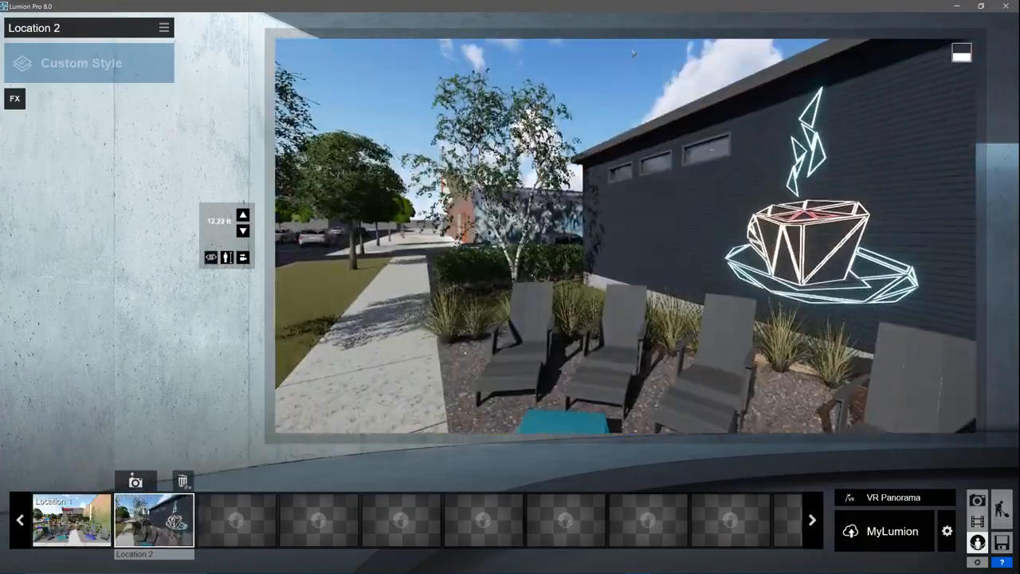
pyautogui.hotkey('ctrl', '3')
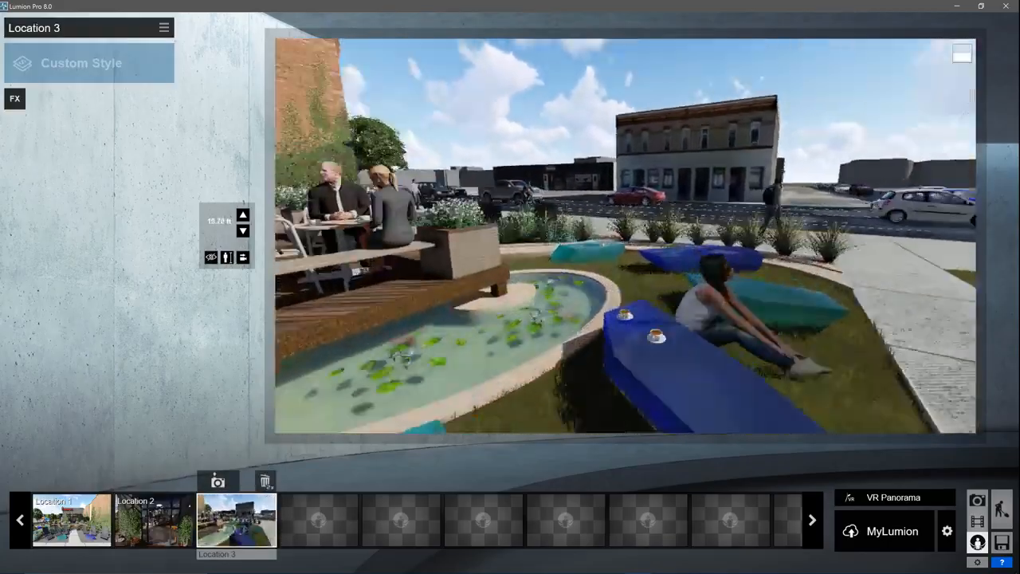
pyautogui.hotkey('ctrl', '4')
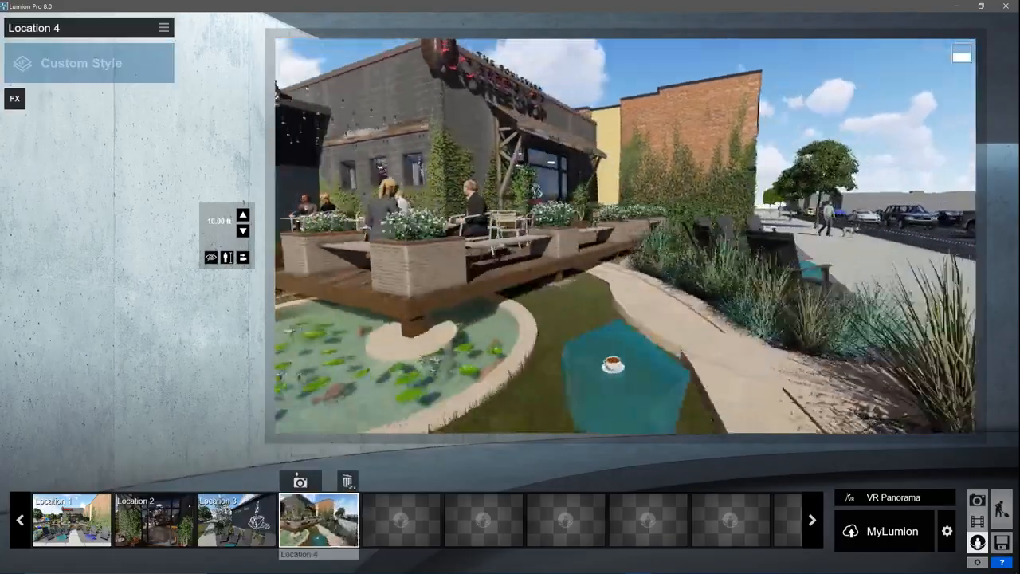
pyautogui.press('d')
pyautogui.press('w')
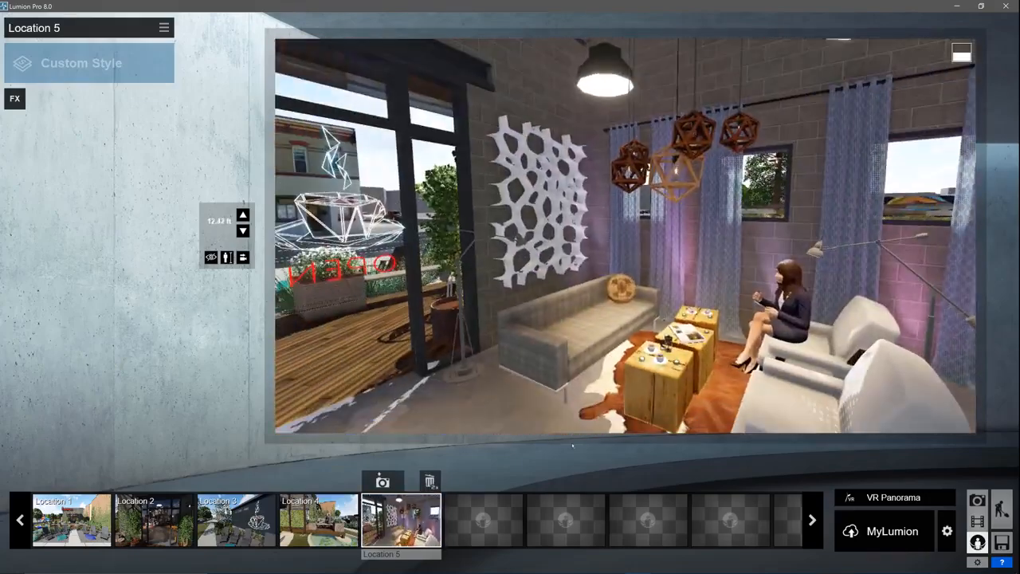
pyautogui.click(465, 482)
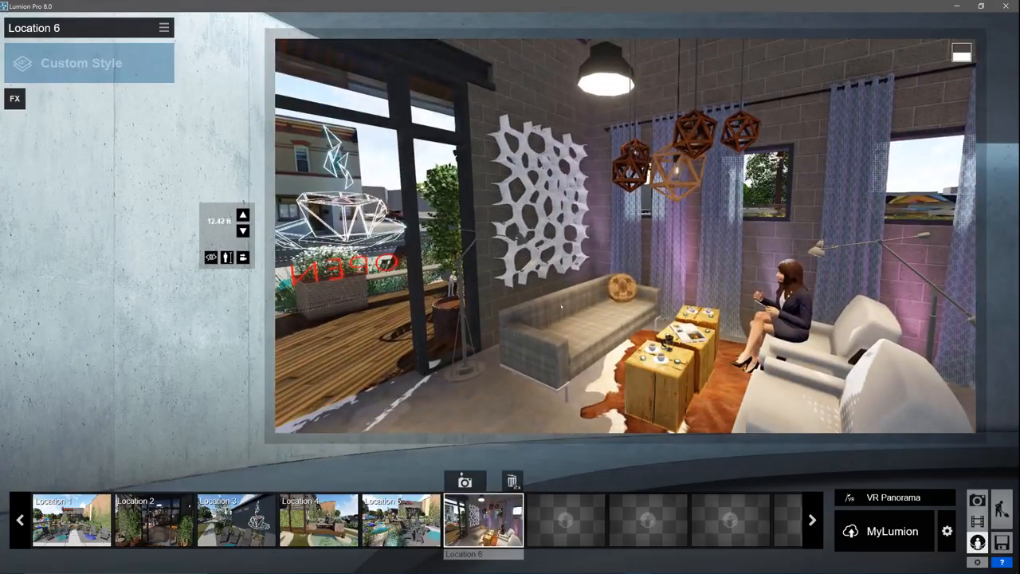
# Step: Load the PhotoReal.lme effects onto panorama Location 1
pyautogui.click(72, 520)
pyautogui.click(163, 28)
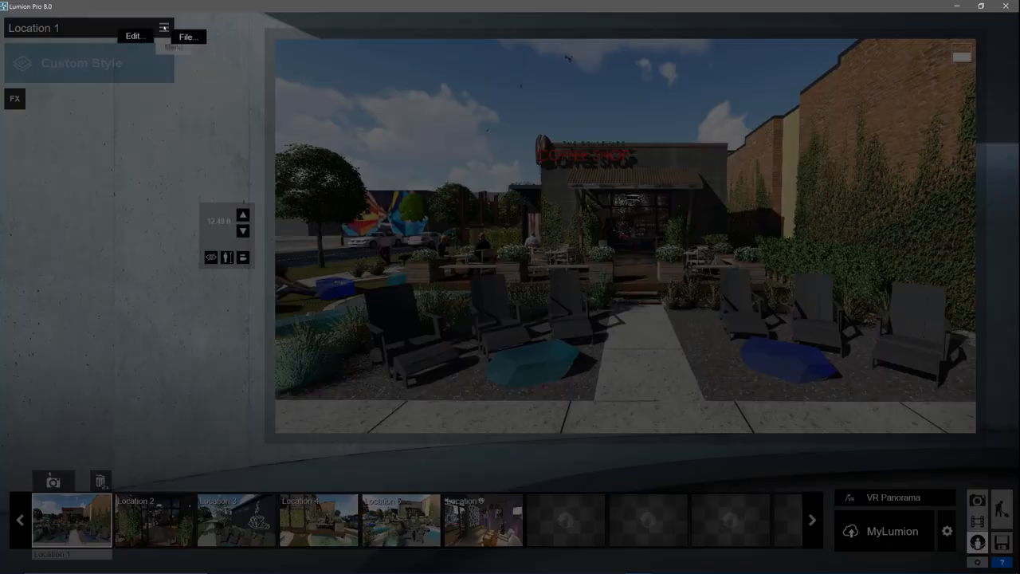
pyautogui.moveTo(185, 38)
pyautogui.click(240, 55)
pyautogui.doubleClick(402, 141)
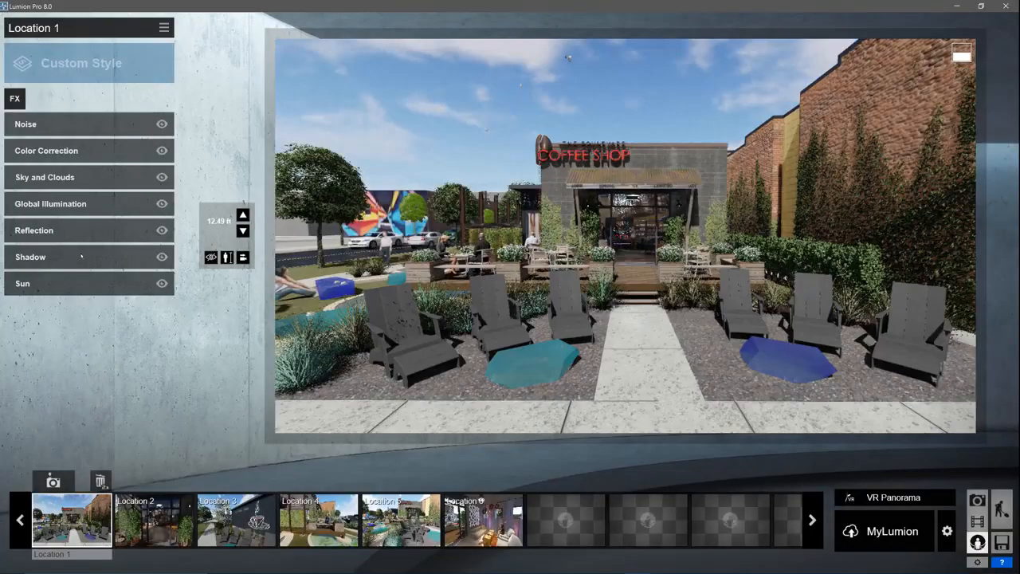
# Step: Load the PhotoReal.lme effects onto panorama Location 2 and open Location 6
pyautogui.click(154, 519)
pyautogui.click(163, 28)
pyautogui.click(233, 58)
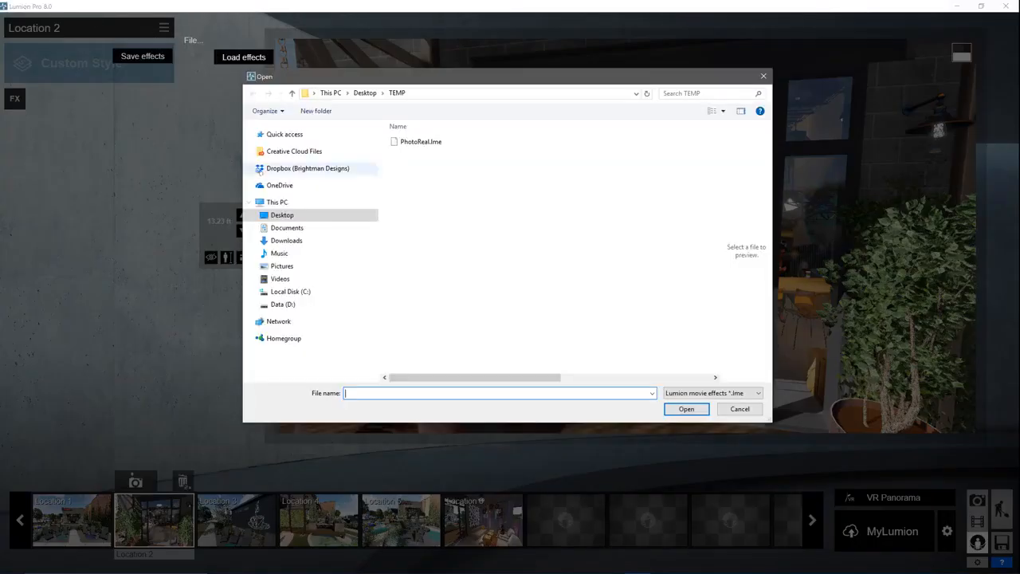
pyautogui.doubleClick(393, 141)
pyautogui.click(483, 520)
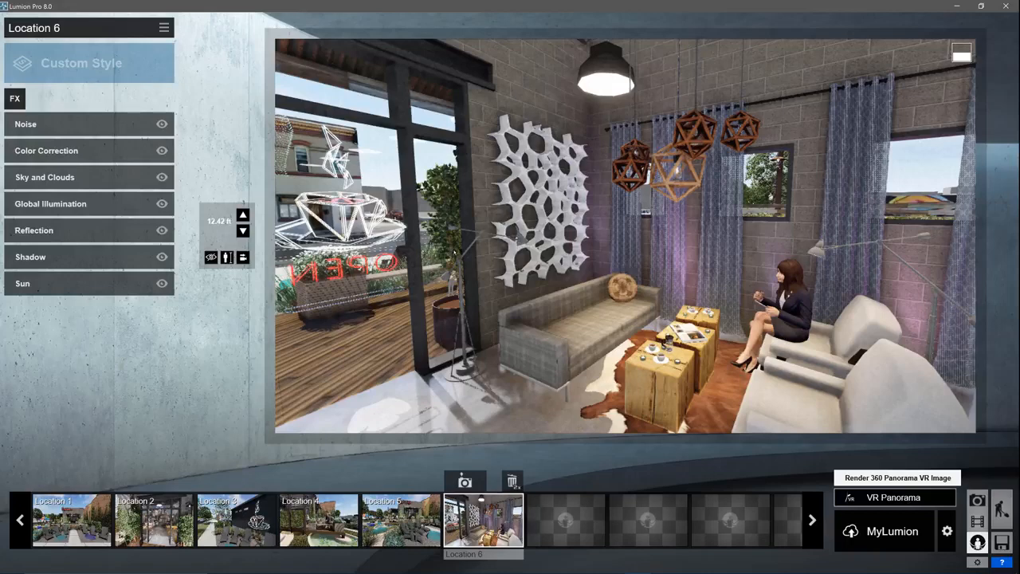
# Step: Render the VR panorama at Draft quality, stereoscopic, for a Generic VR Device at 4096x4096 resolution
pyautogui.click(894, 497)
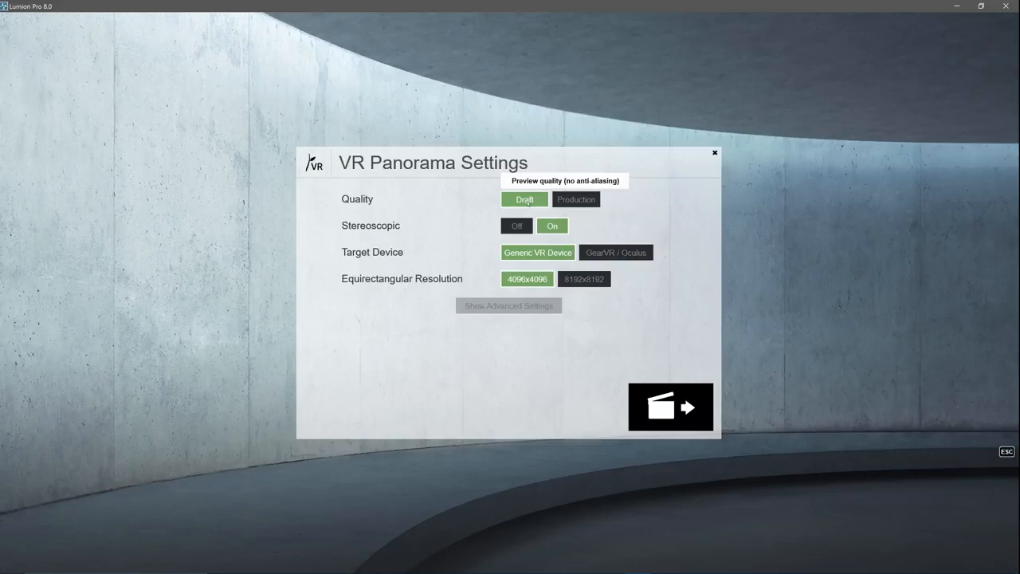
pyautogui.click(562, 200)
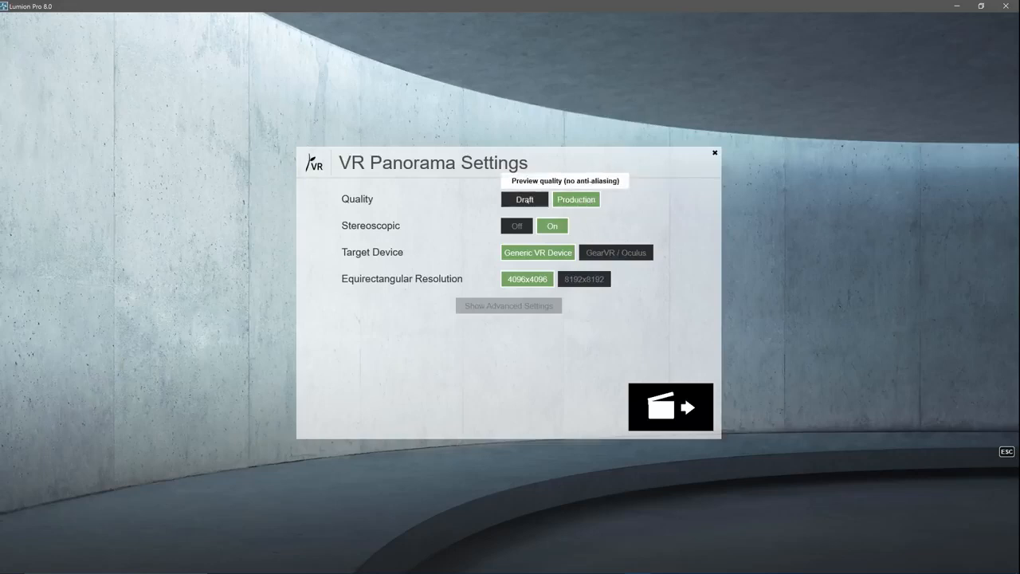
pyautogui.click(526, 200)
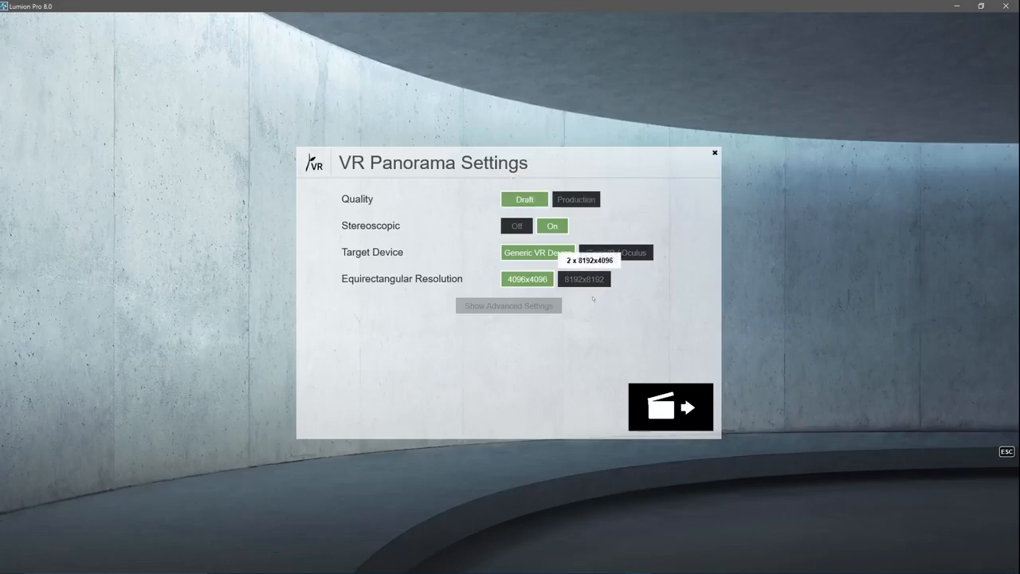
pyautogui.click(658, 408)
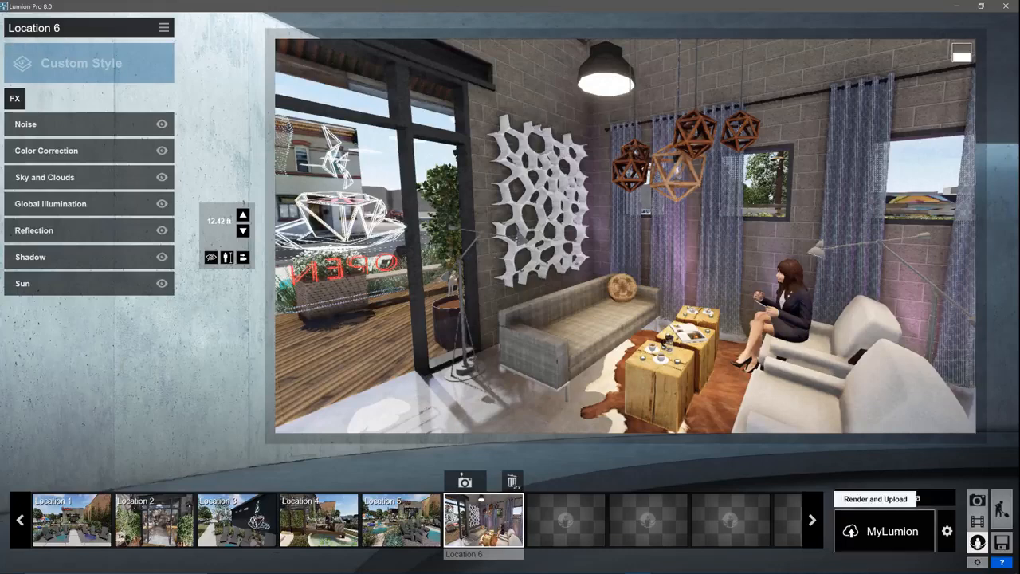
# Step: Render and upload the panoramas to MyLumion at Draft quality with the title BLVD Coffee Shop
pyautogui.click(884, 531)
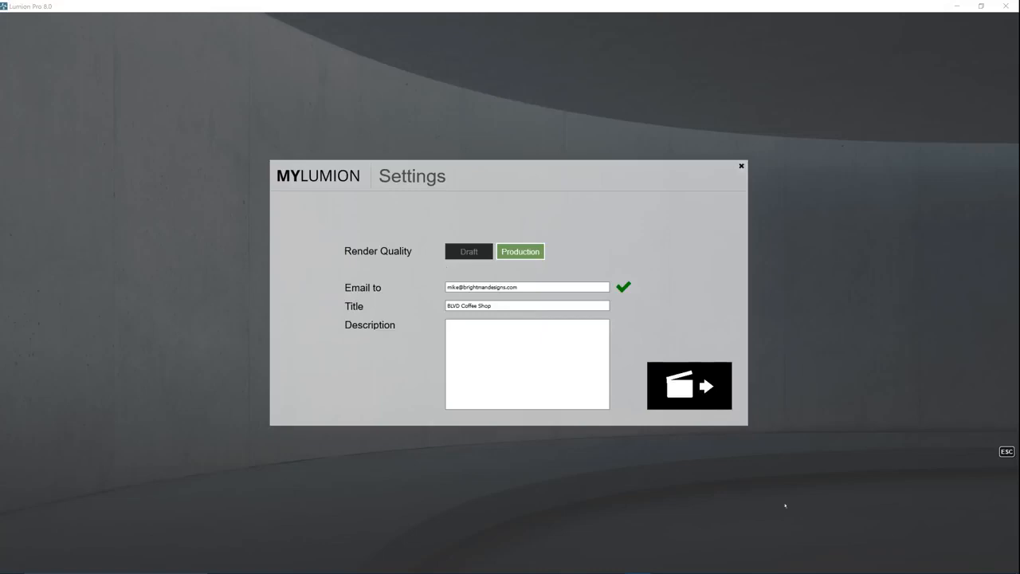
pyautogui.click(468, 251)
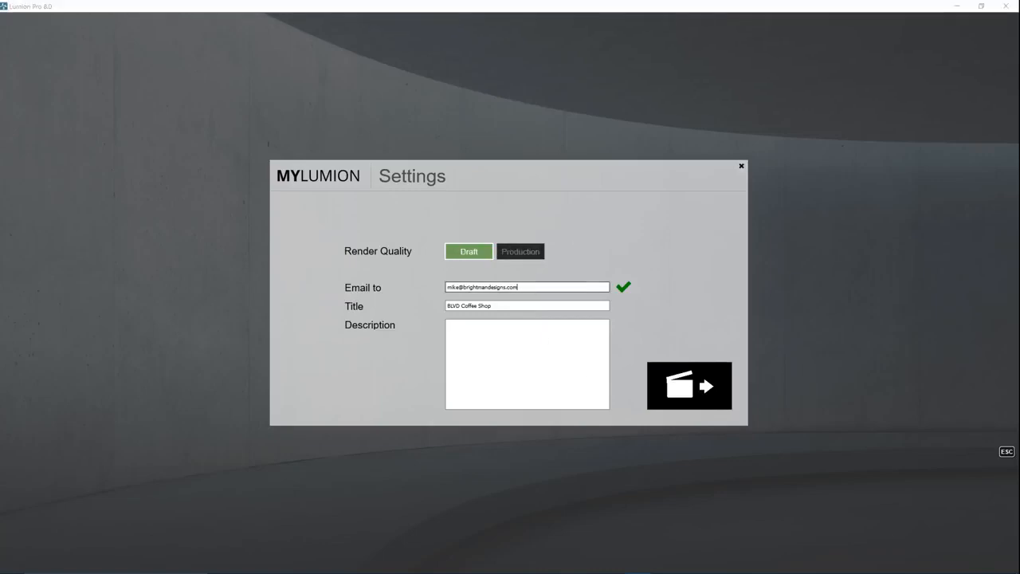
pyautogui.click(514, 306)
pyautogui.click(695, 388)
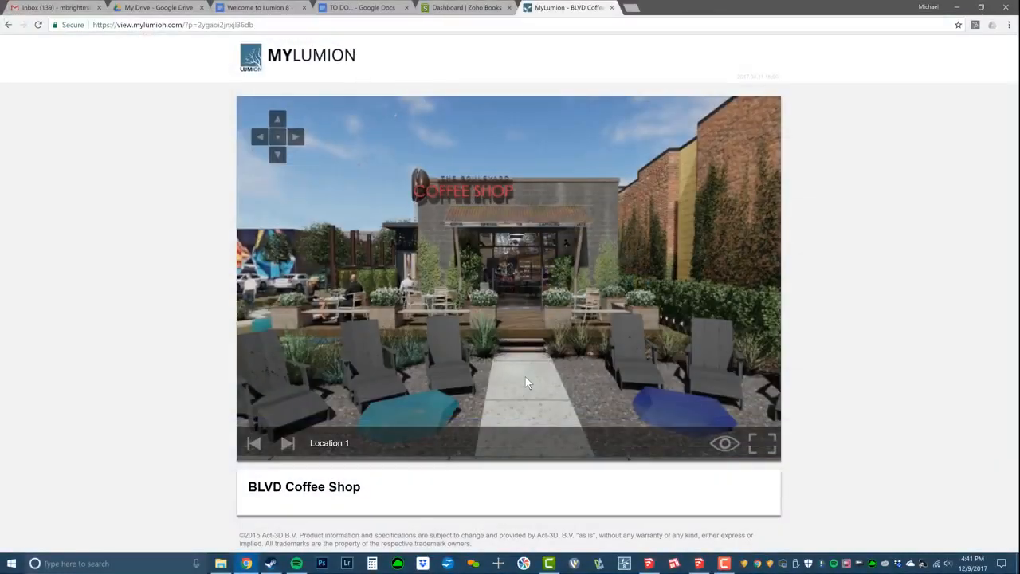
# Step: Explore the BLVD Coffee Shop panoramas in the MyLumion web viewer with viewpoints enabled, moving between the locations
pyautogui.moveTo(525, 378); pyautogui.dragTo(440, 284)
pyautogui.click(724, 443)
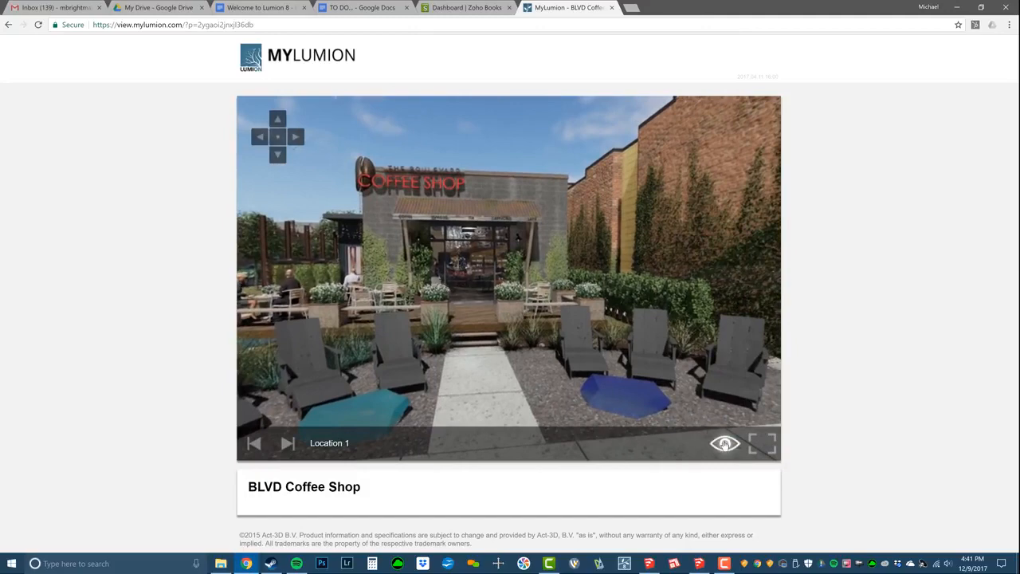
pyautogui.moveTo(416, 336); pyautogui.dragTo(597, 334)
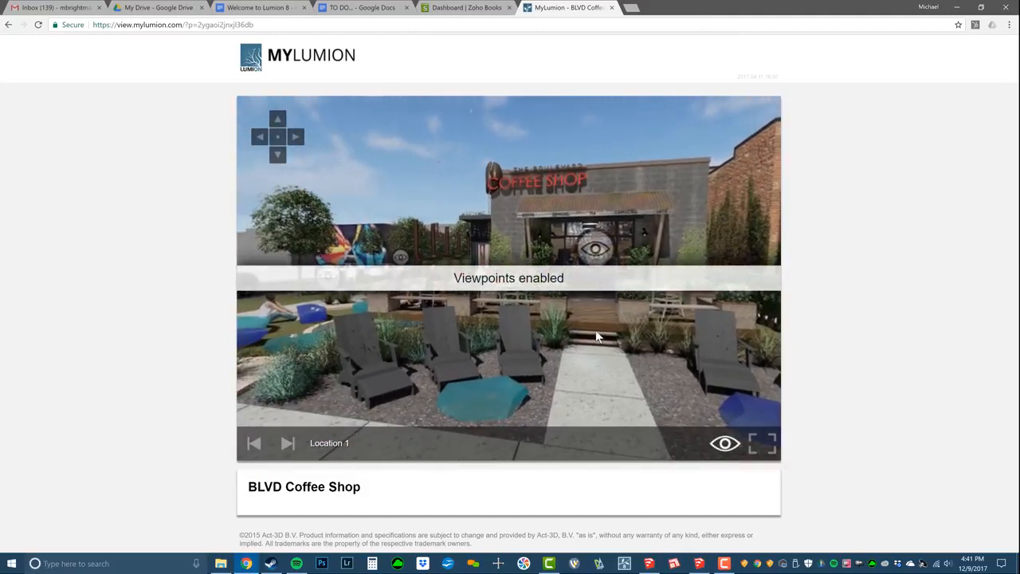
pyautogui.click(401, 258)
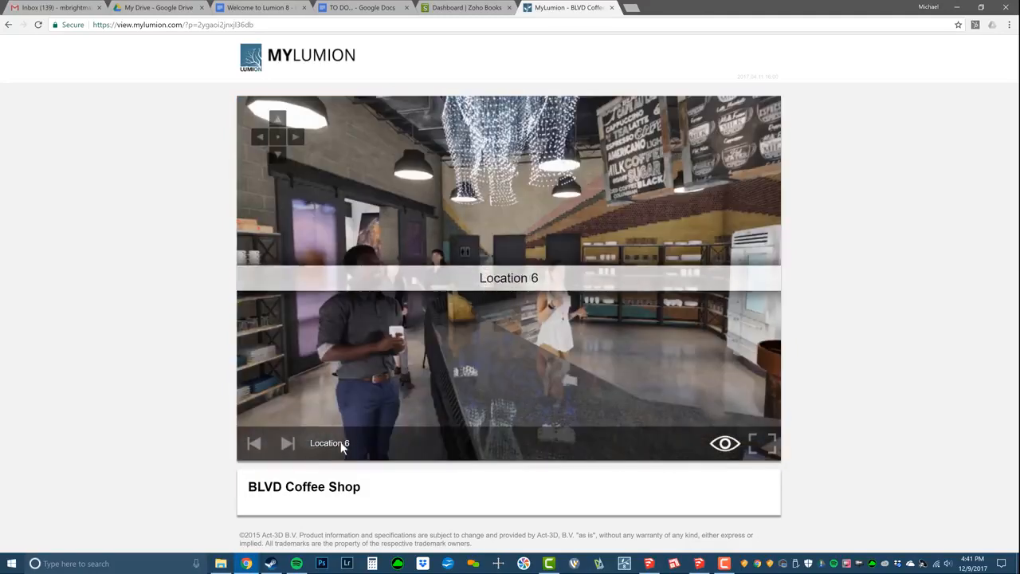
pyautogui.click(288, 445)
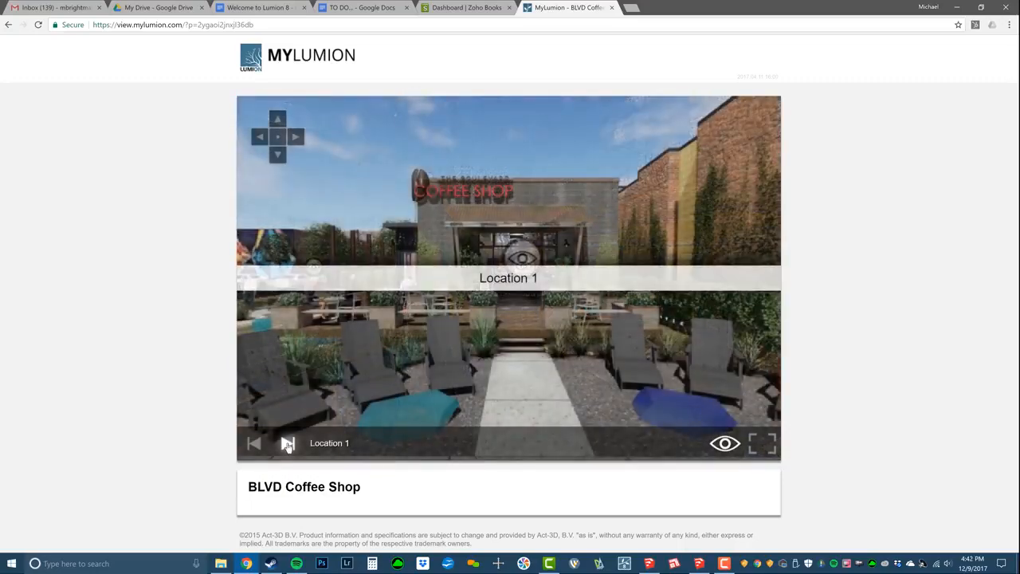
pyautogui.click(288, 445)
pyautogui.click(287, 444)
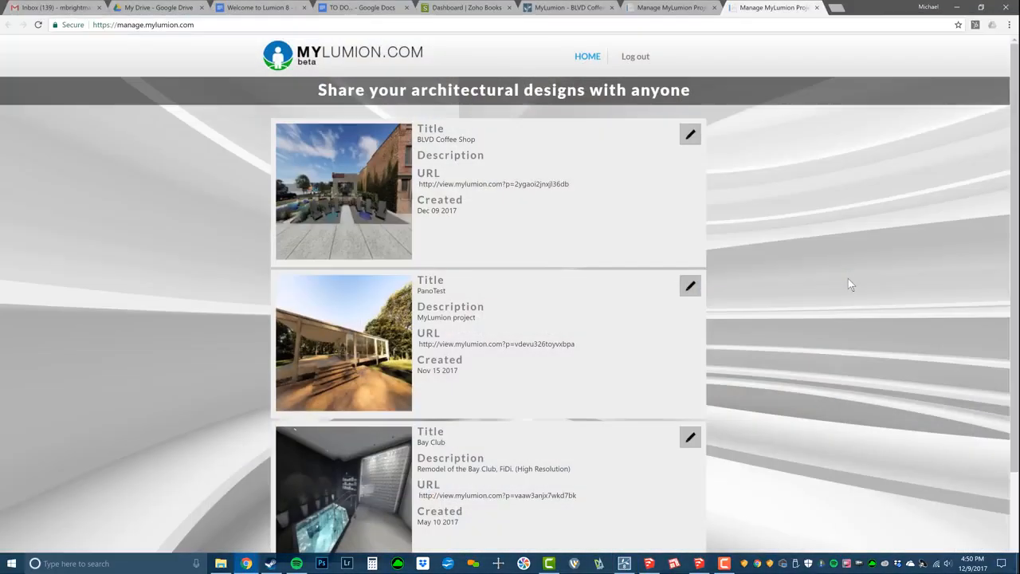
# Step: Review the project list on the MyLumion management page and open the BLVD Coffee Shop entry for editing
pyautogui.scroll(-2, 848, 279)
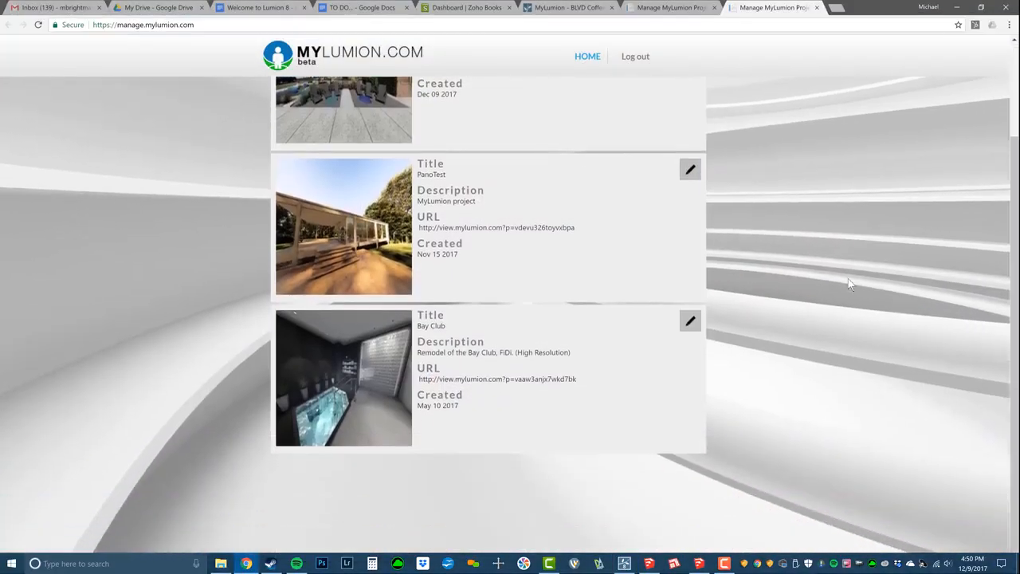
pyautogui.scroll(2, 850, 284)
pyautogui.click(690, 135)
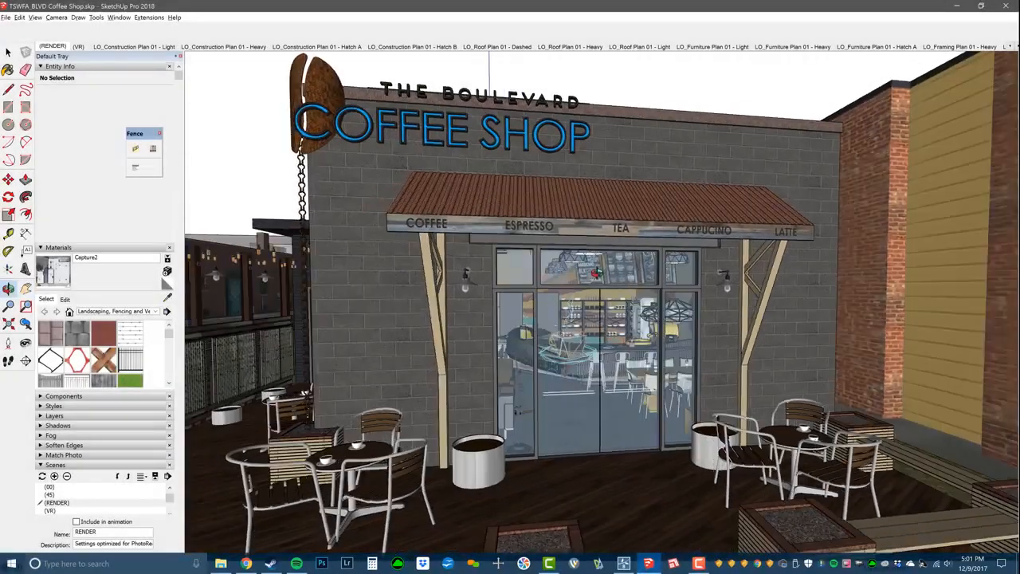
# Step: Switch to the SketchUp model, delete the corrugated awning above the coffee shop entrance, and undo the deletion
pyautogui.moveTo(595, 273); pyautogui.dragTo(658, 223, button='middle')
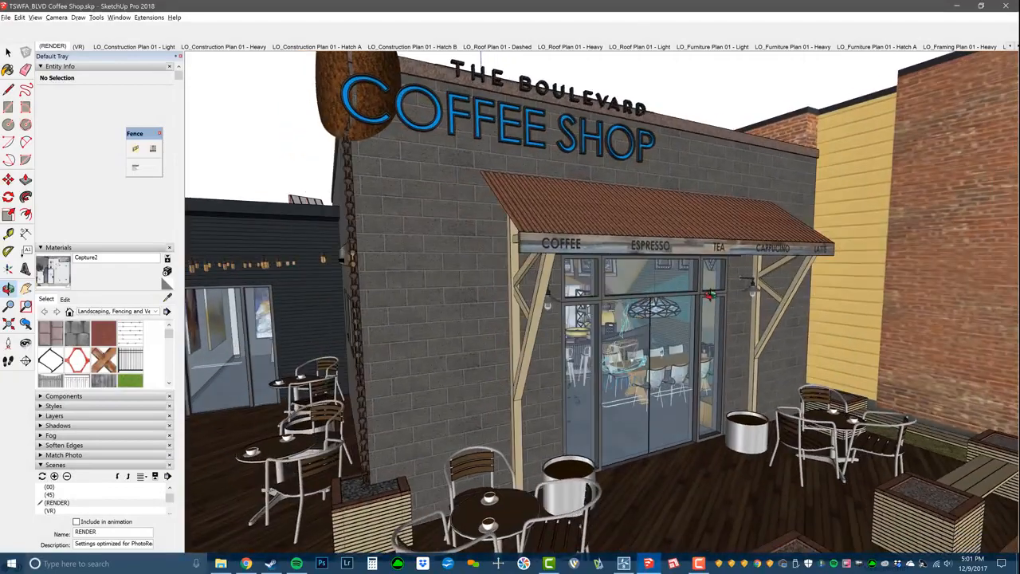
pyautogui.click(659, 223)
pyautogui.press('Delete')
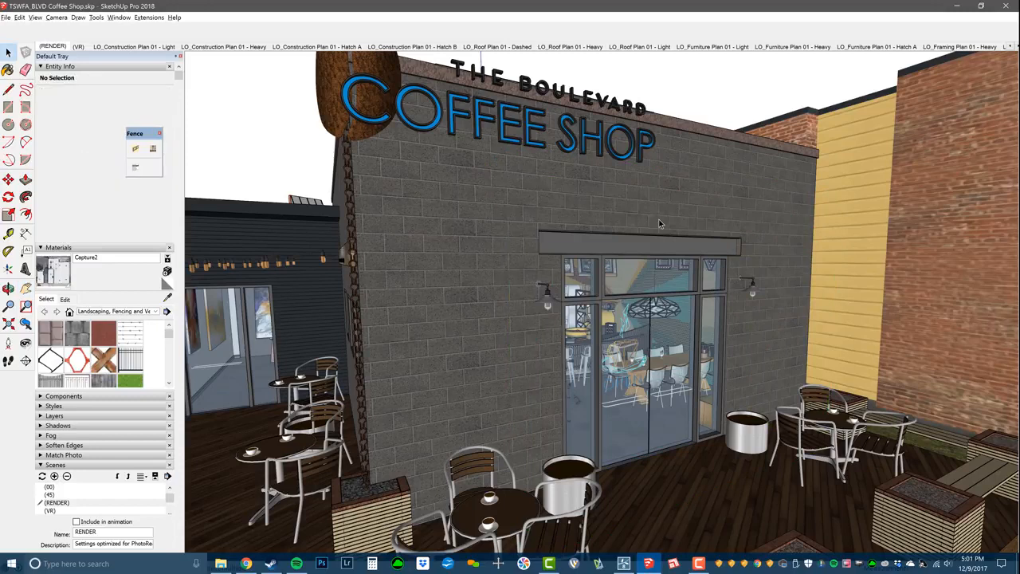
pyautogui.hotkey('ctrl', 'z')
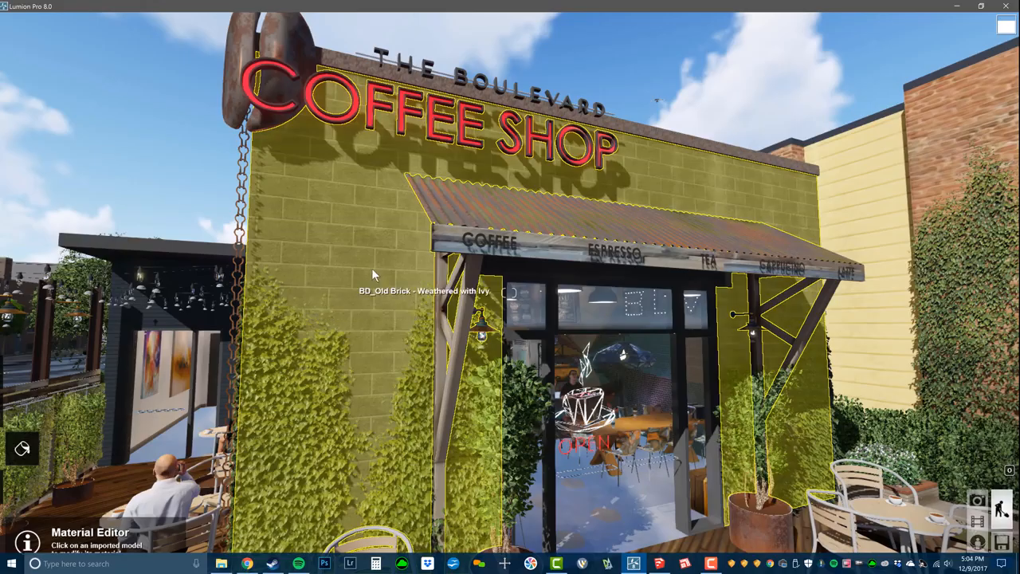
# Step: Switch back to Lumion and look up at the entrance awning in the panorama Location 2 view
pyautogui.click(185, 140)
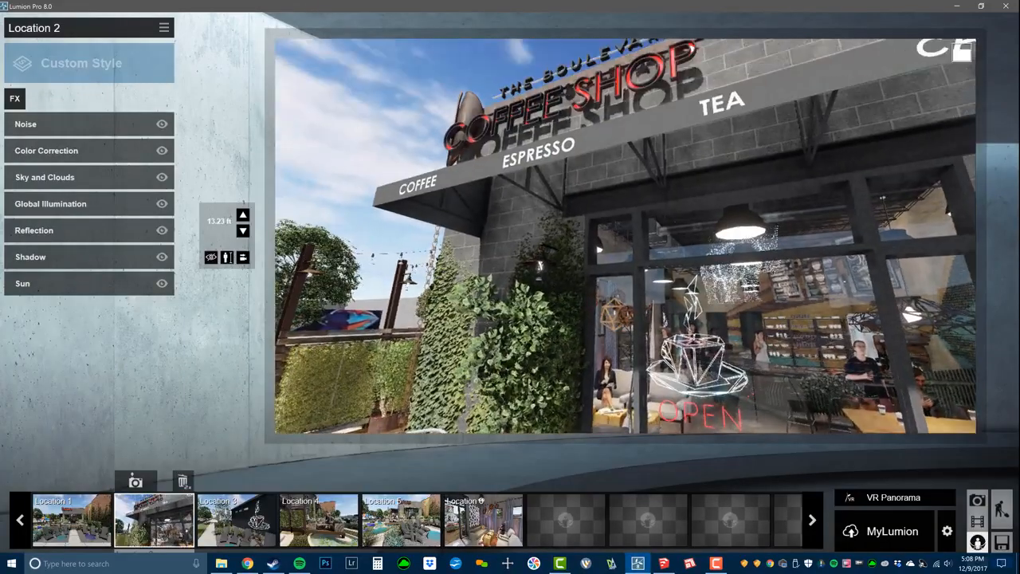
pyautogui.moveTo(625, 236); pyautogui.dragTo(619, 167, button='right')
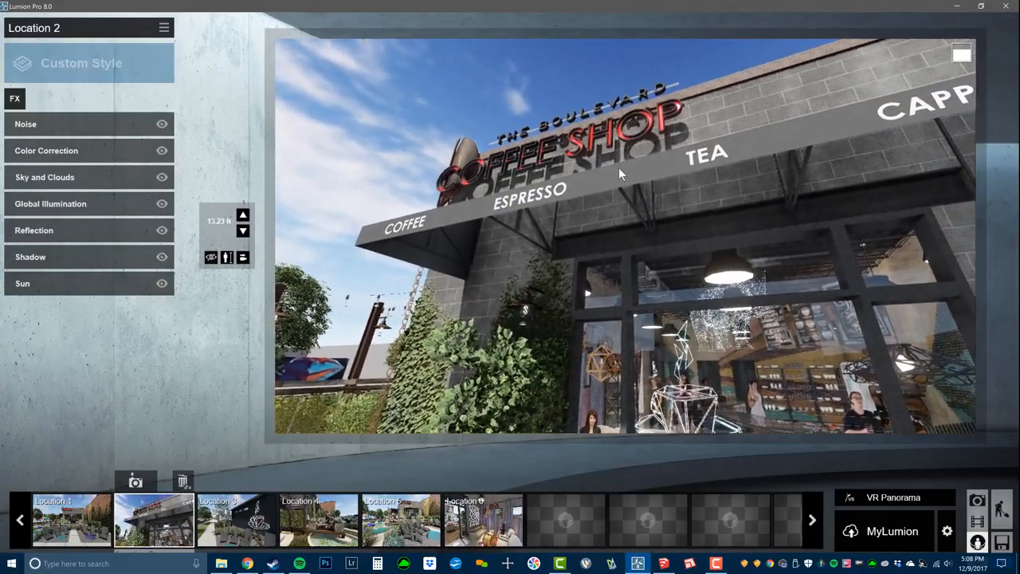